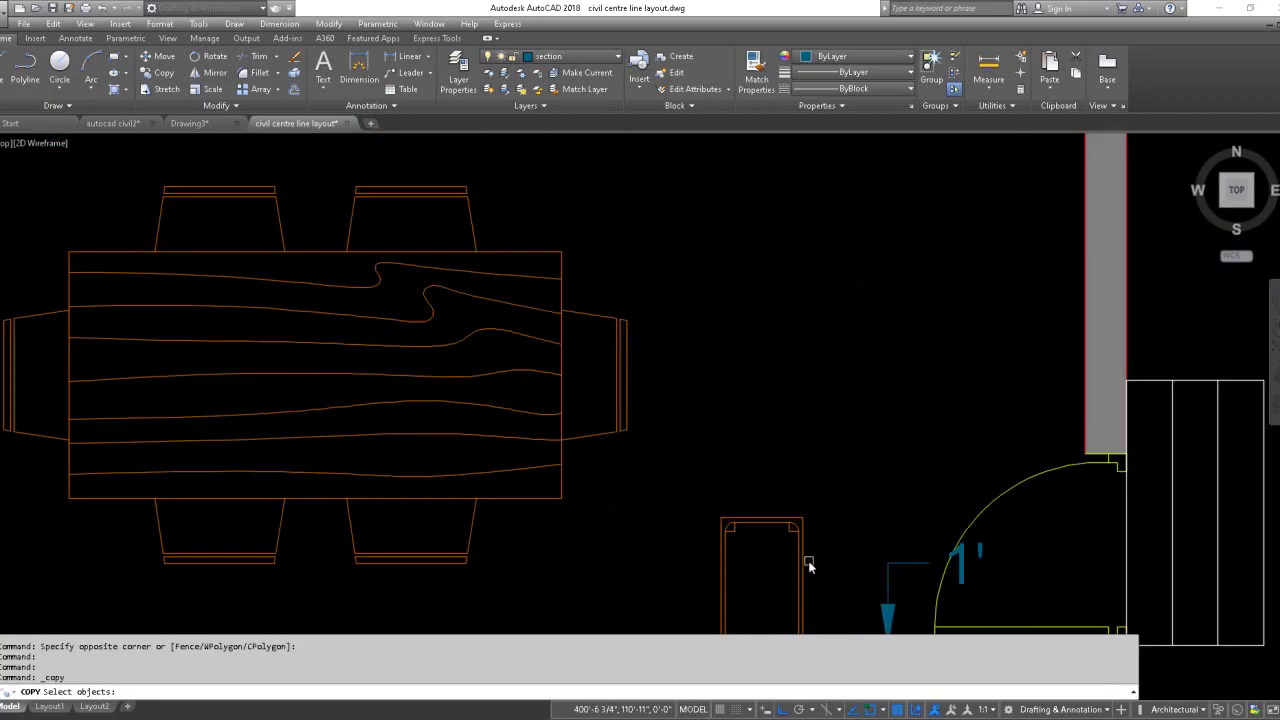
Step: Start copying the small side table against the dining area's lower wall, using its upper-left corner as the base point
scroll(817, 523, down, 3)
click(822, 512)
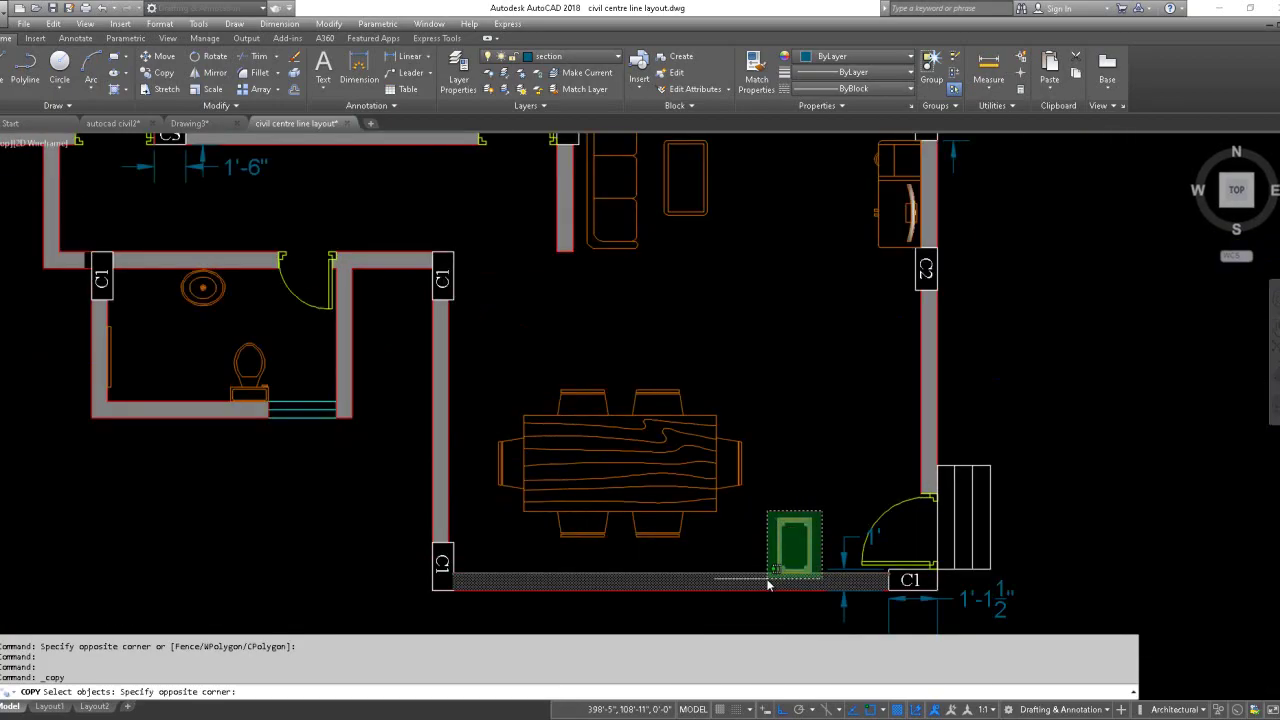
scroll(768, 585, up, 4)
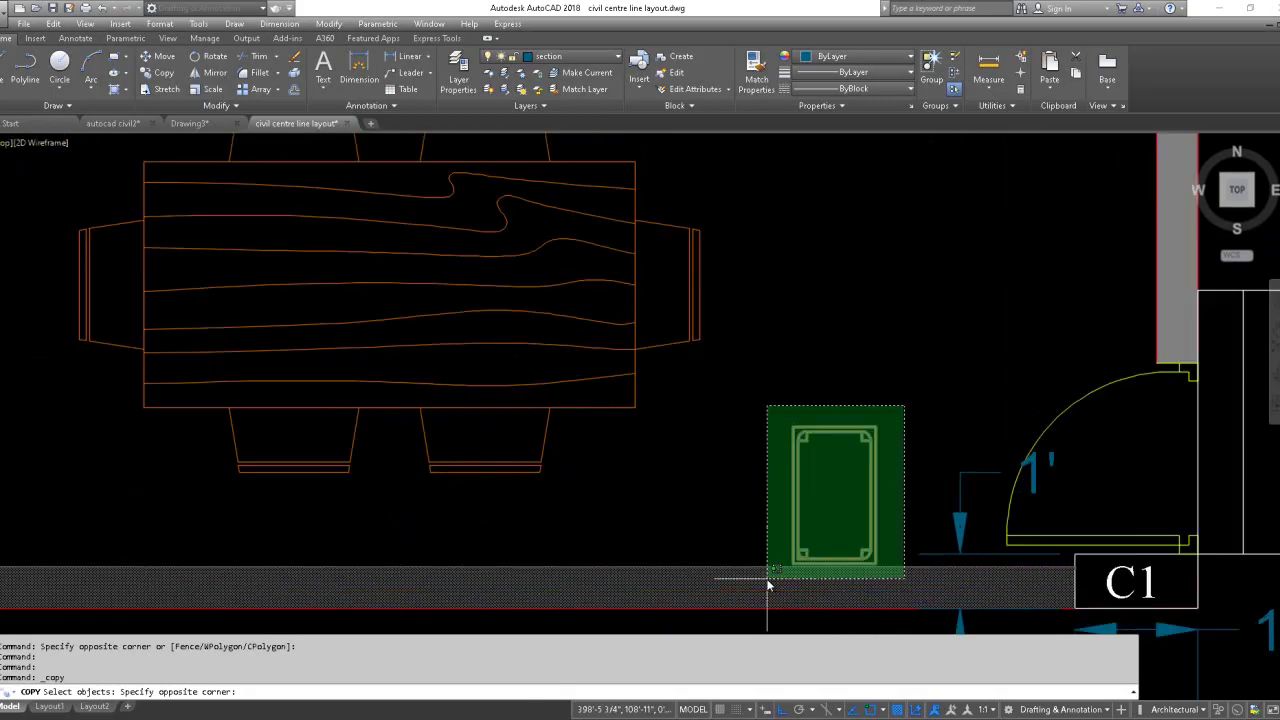
click(793, 367)
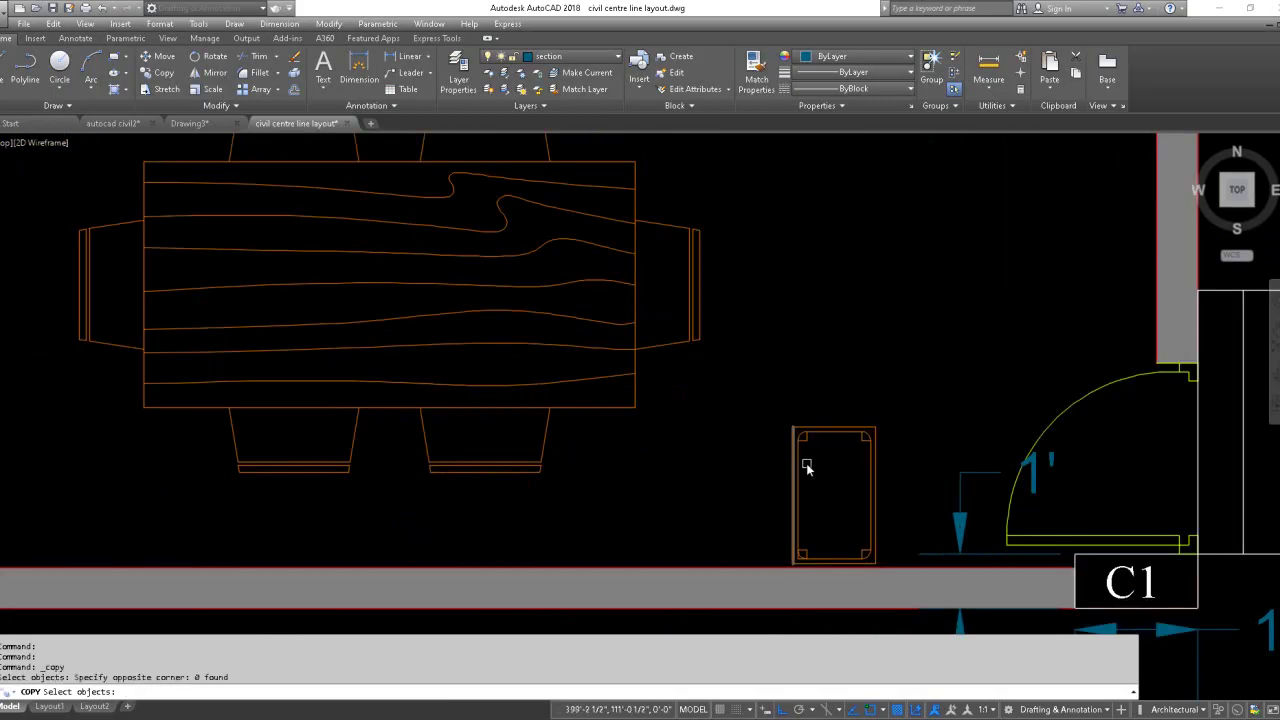
click(765, 381)
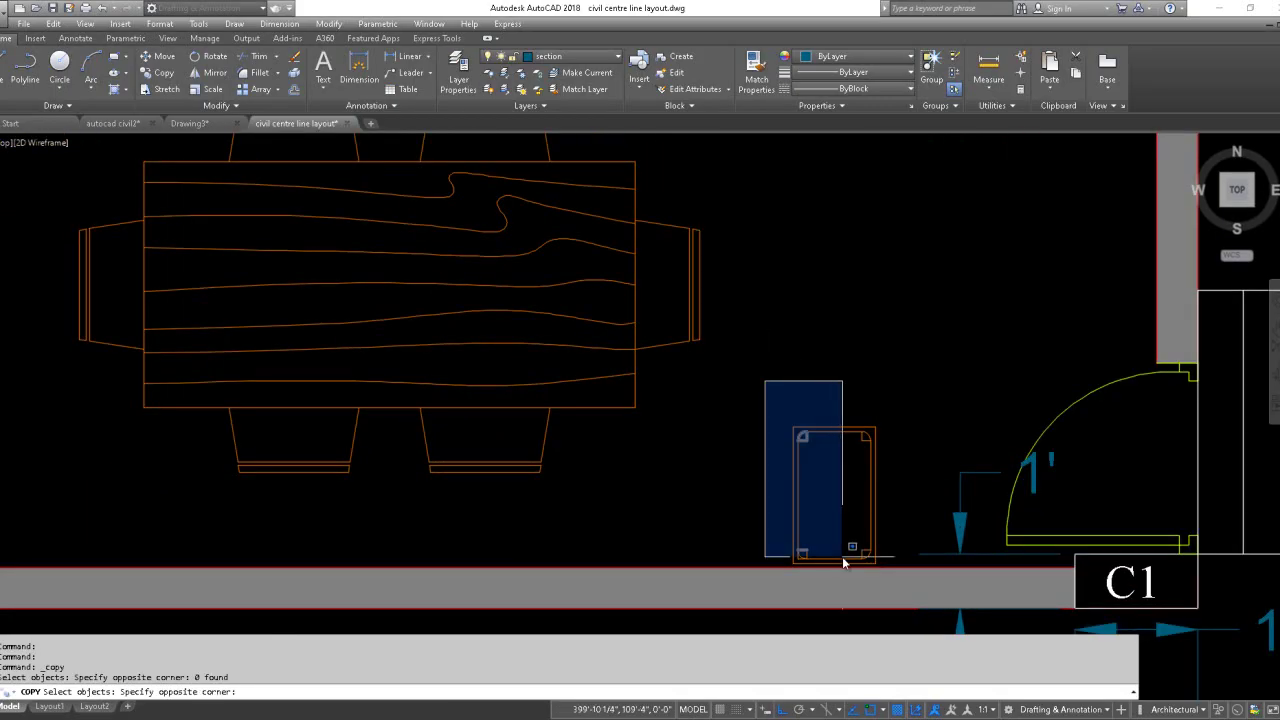
click(886, 591)
key(Return)
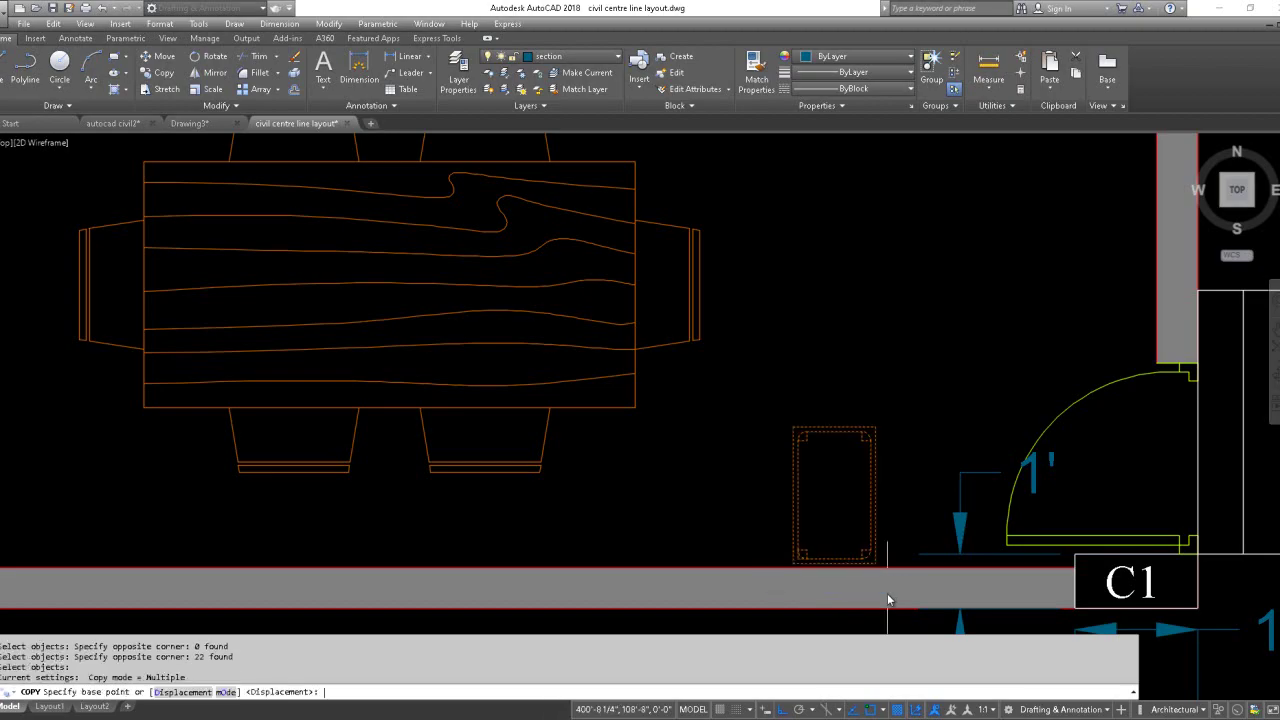
click(790, 430)
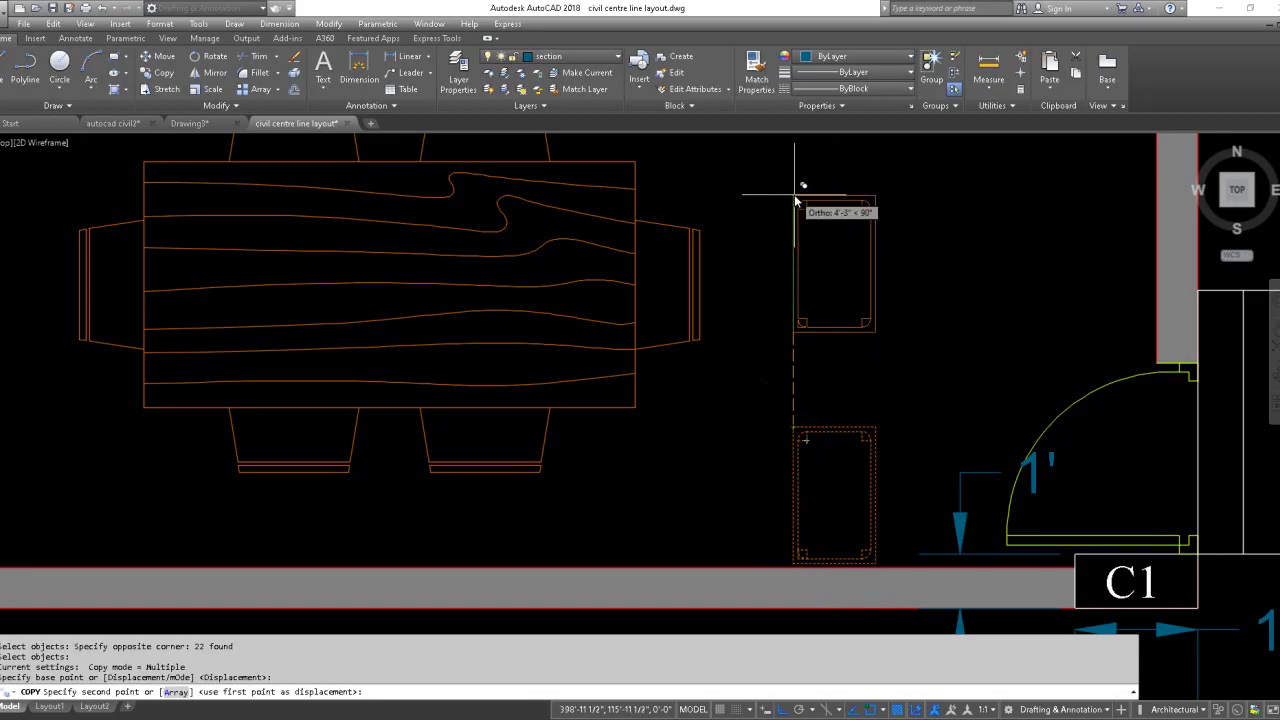
Step: Place one copy of the side table 5' straight above the original and another 14' to its left
scroll(795, 200, down, 2)
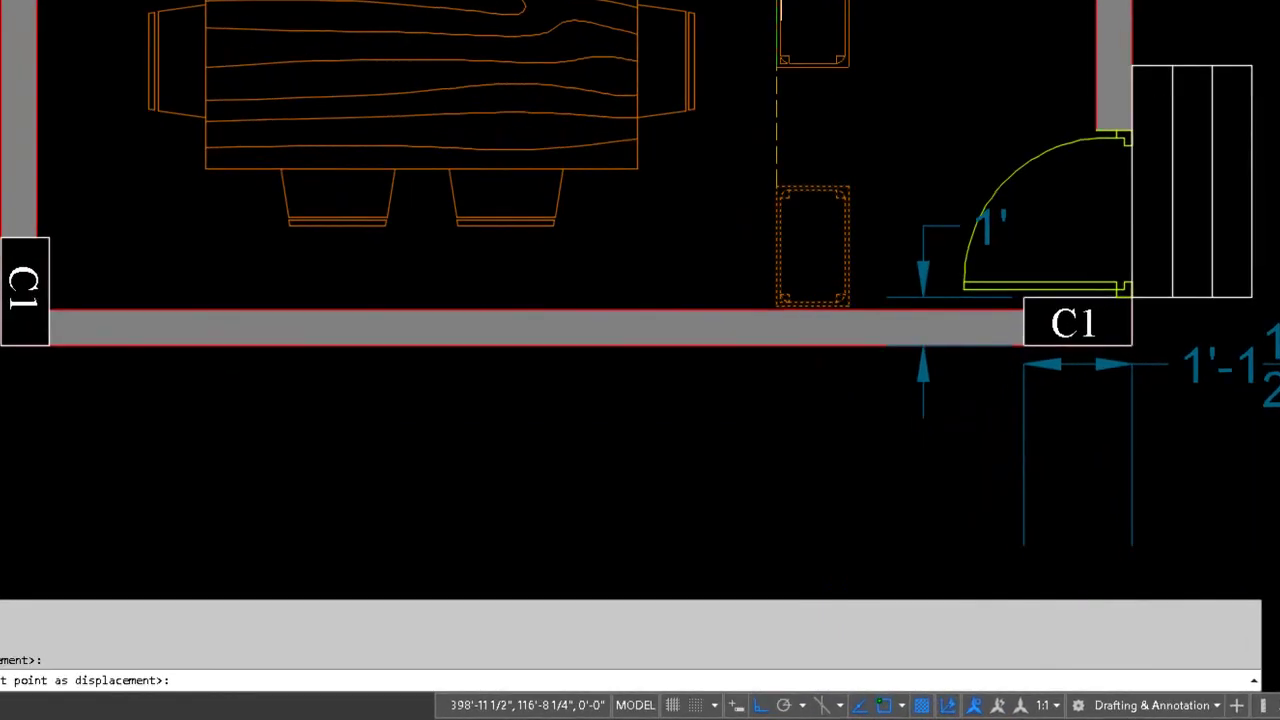
text(5)
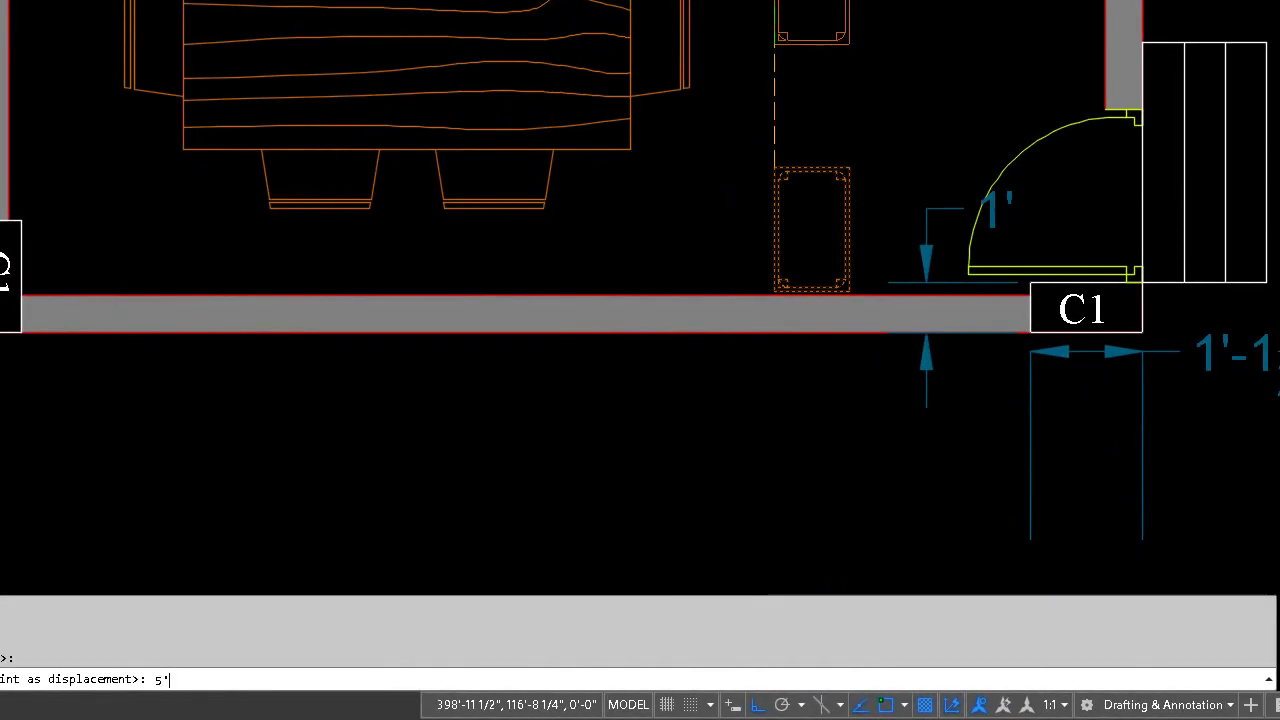
text(')
key(Return)
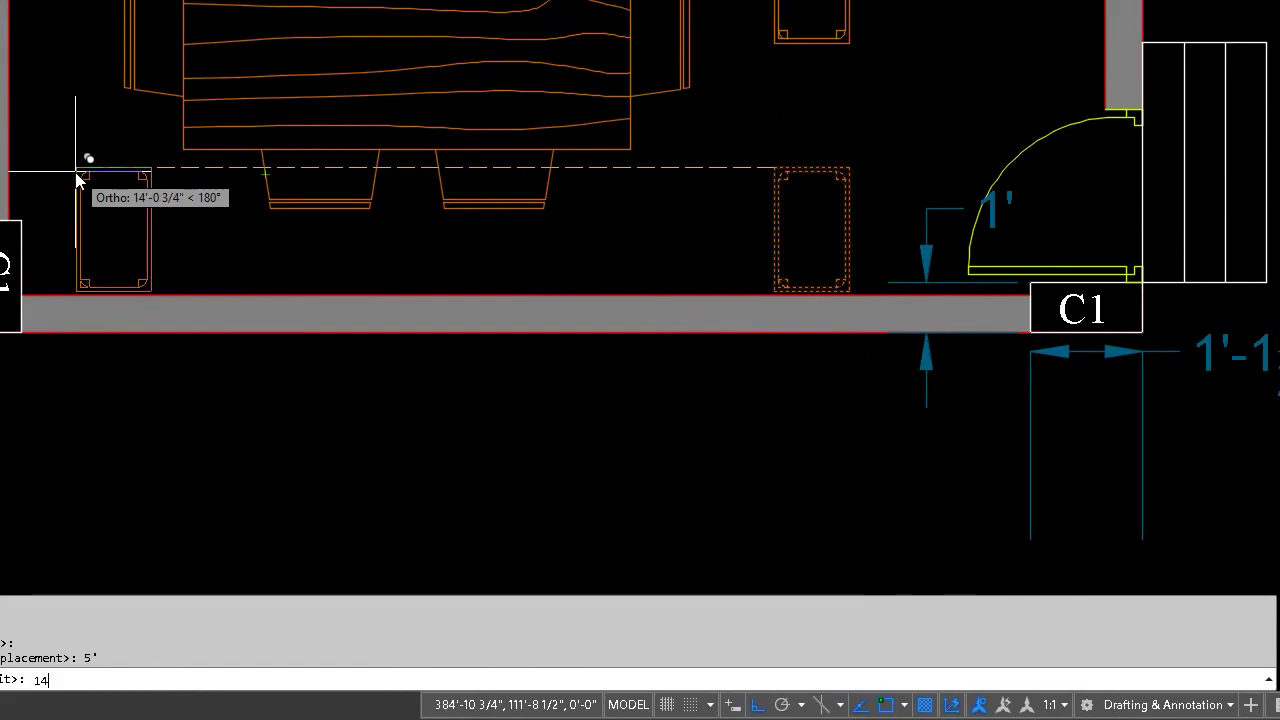
key(Return)
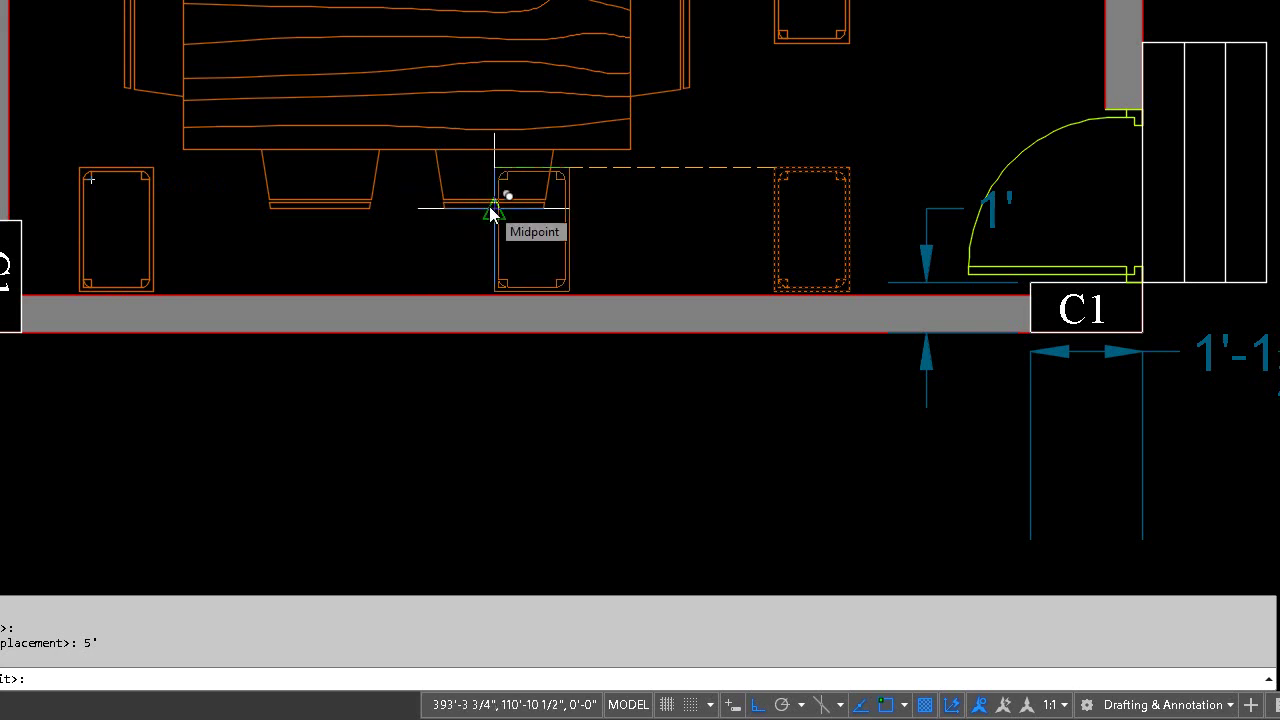
Step: With Ortho off, place two more copies freely by the living room's right wall, below the lower C2 column and beside the upper one
key(F8)
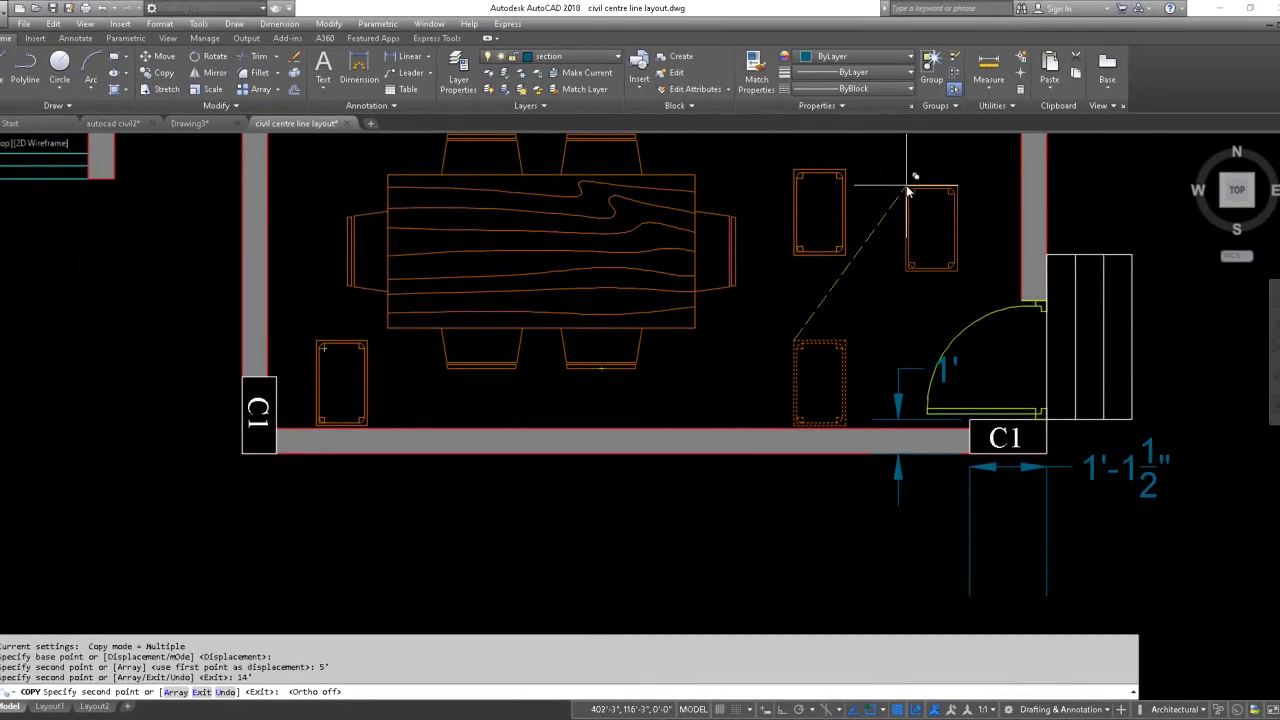
scroll(912, 156, down, 8)
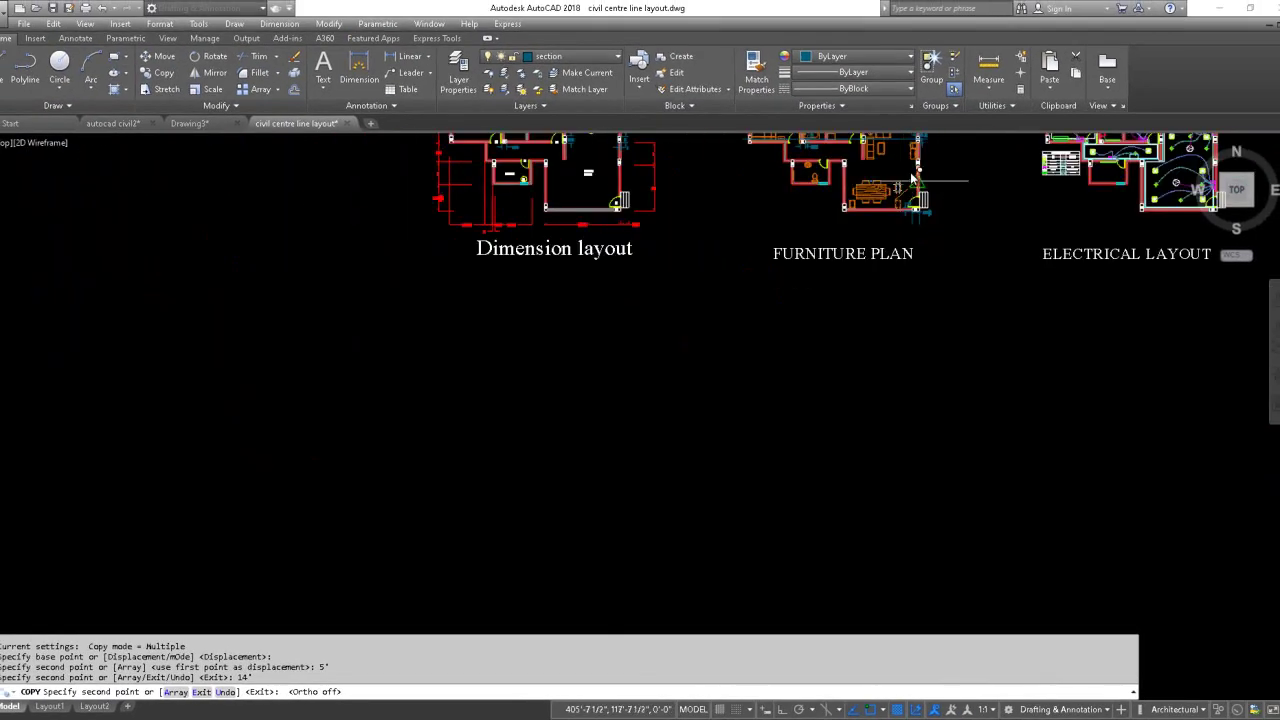
scroll(914, 152, up, 8)
scroll(888, 146, down, 10)
scroll(884, 146, up, 2)
scroll(884, 146, up, 8)
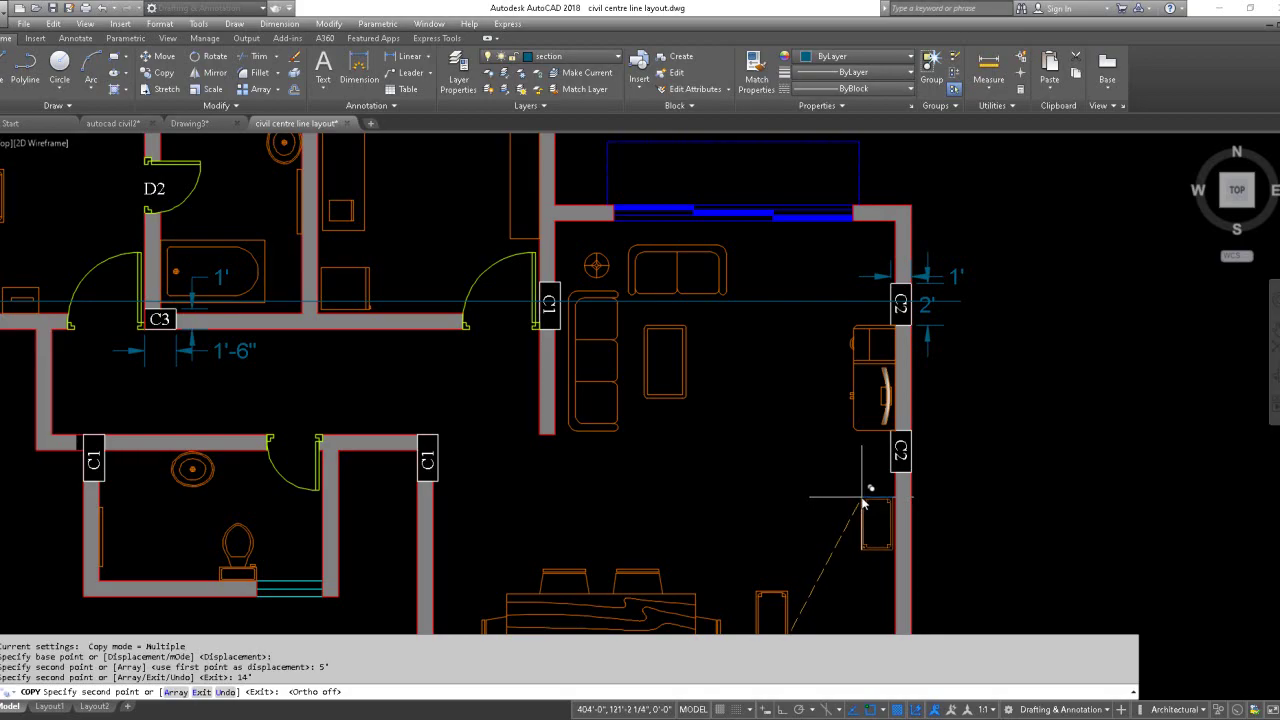
click(864, 503)
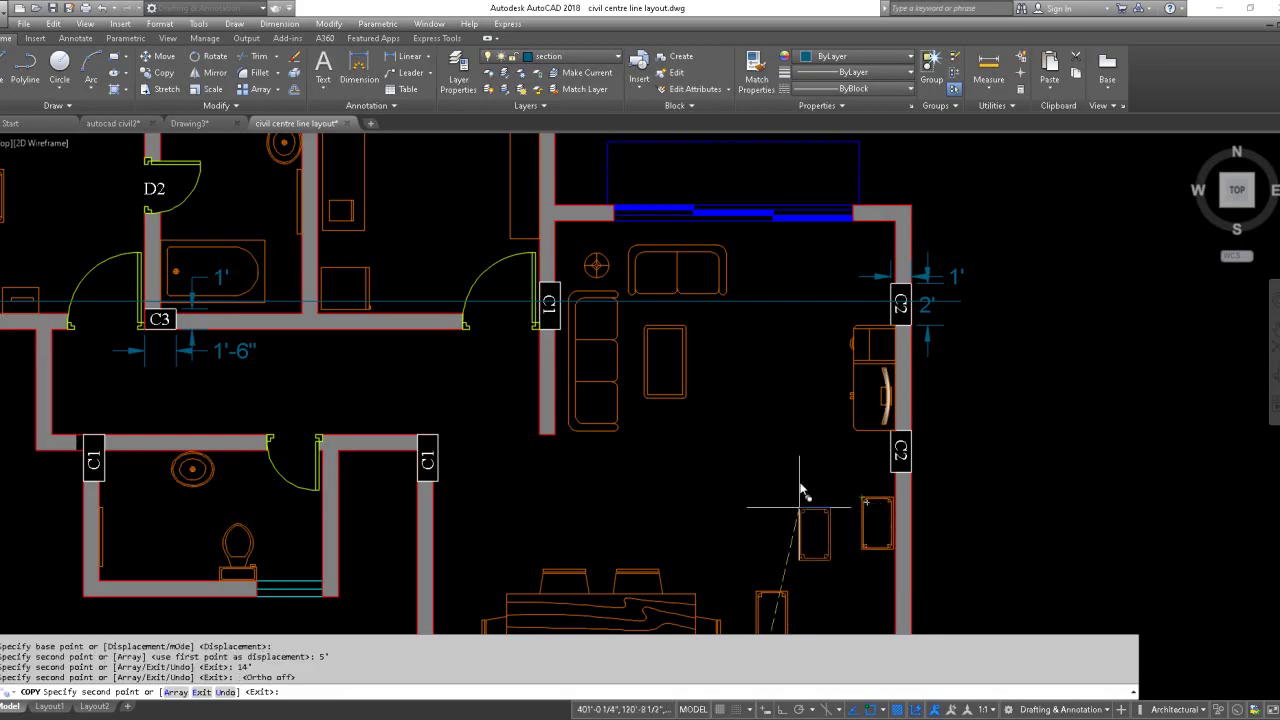
click(818, 262)
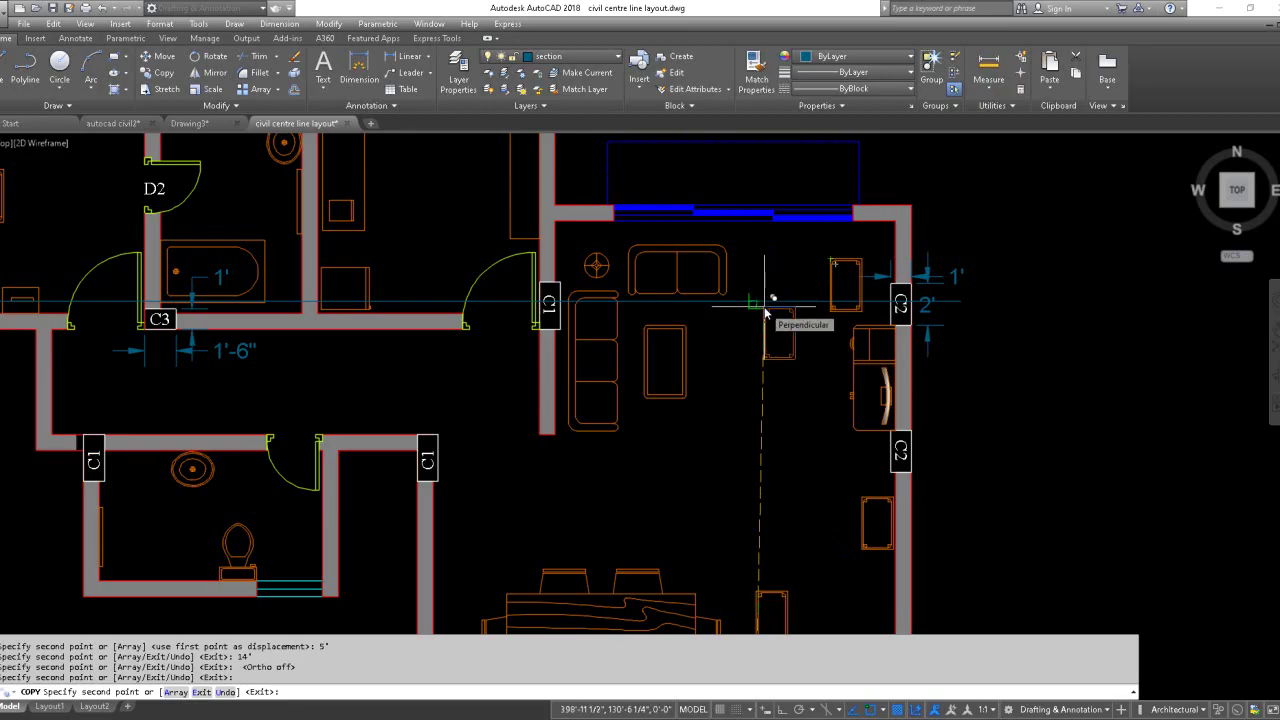
key(Return)
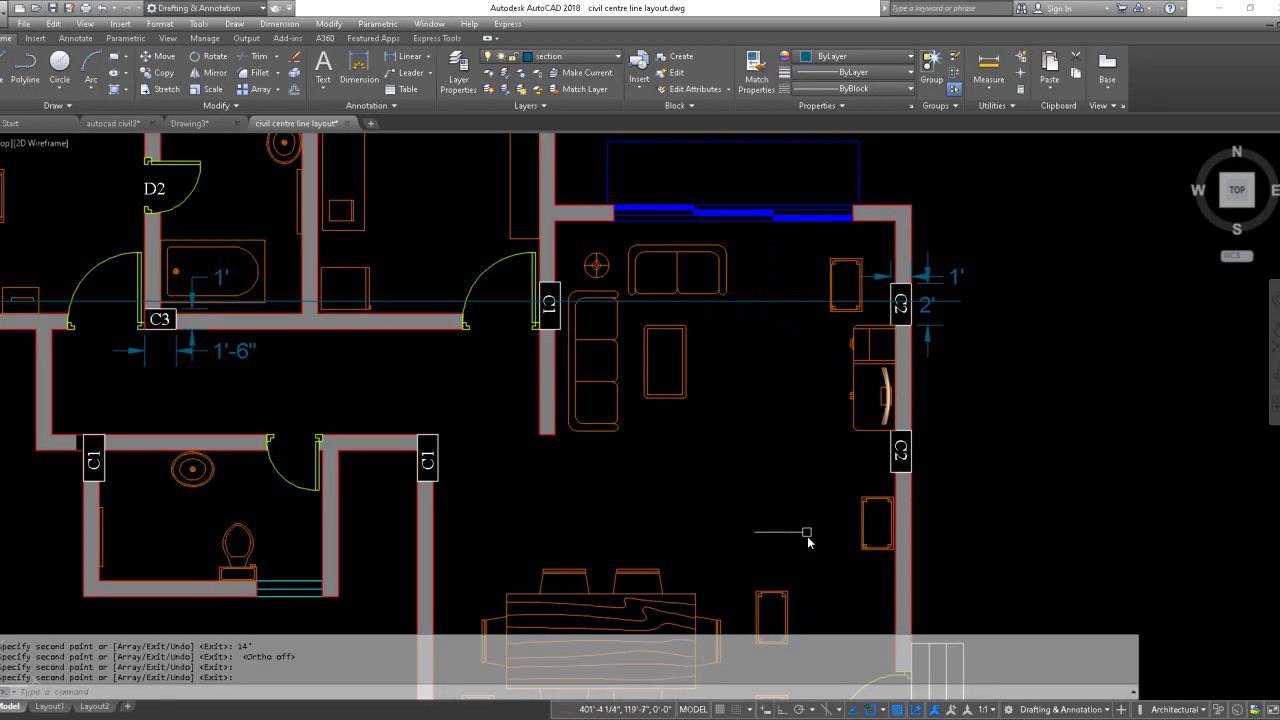
click(823, 567)
click(933, 483)
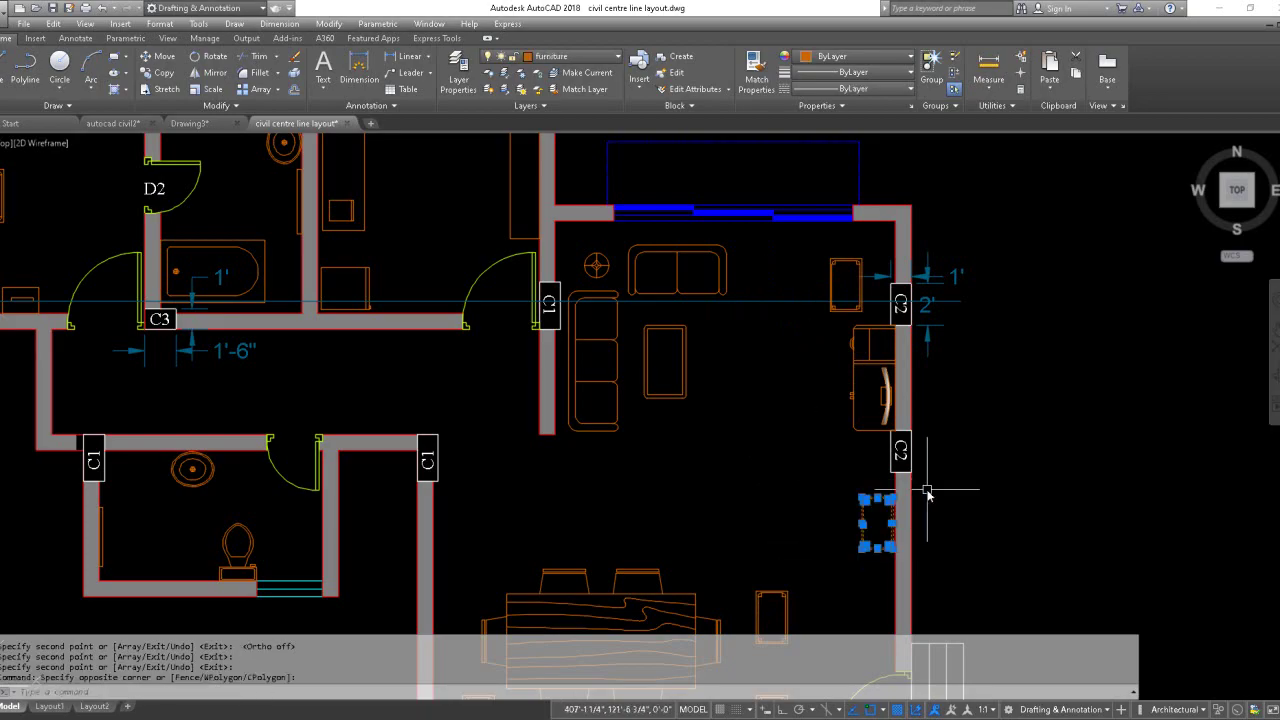
text(c)
key(BackSpace)
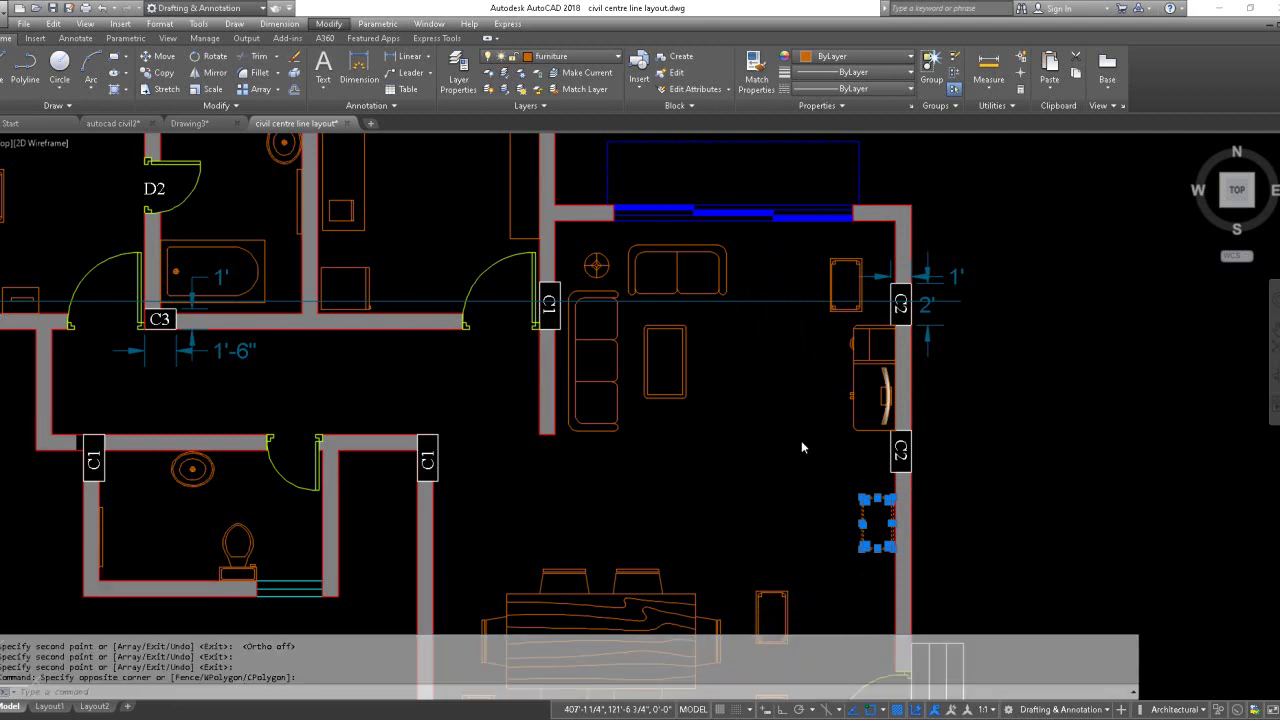
click(1145, 418)
click(1123, 448)
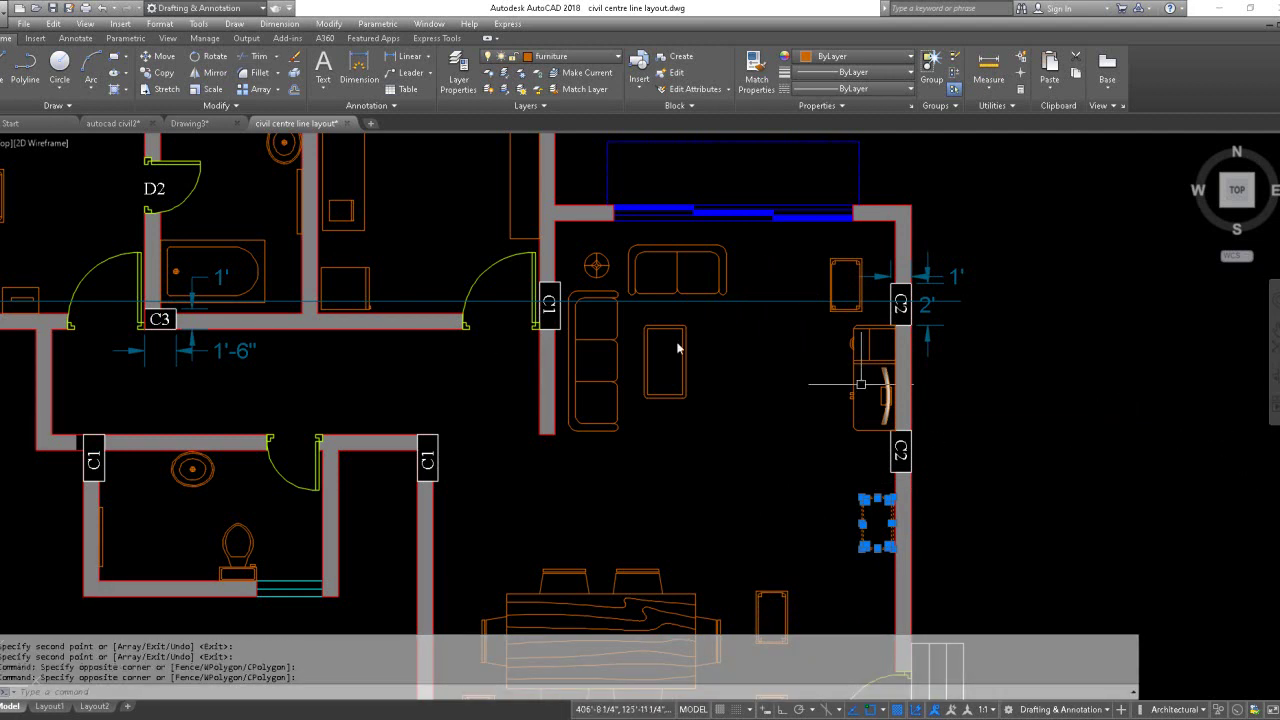
click(163, 74)
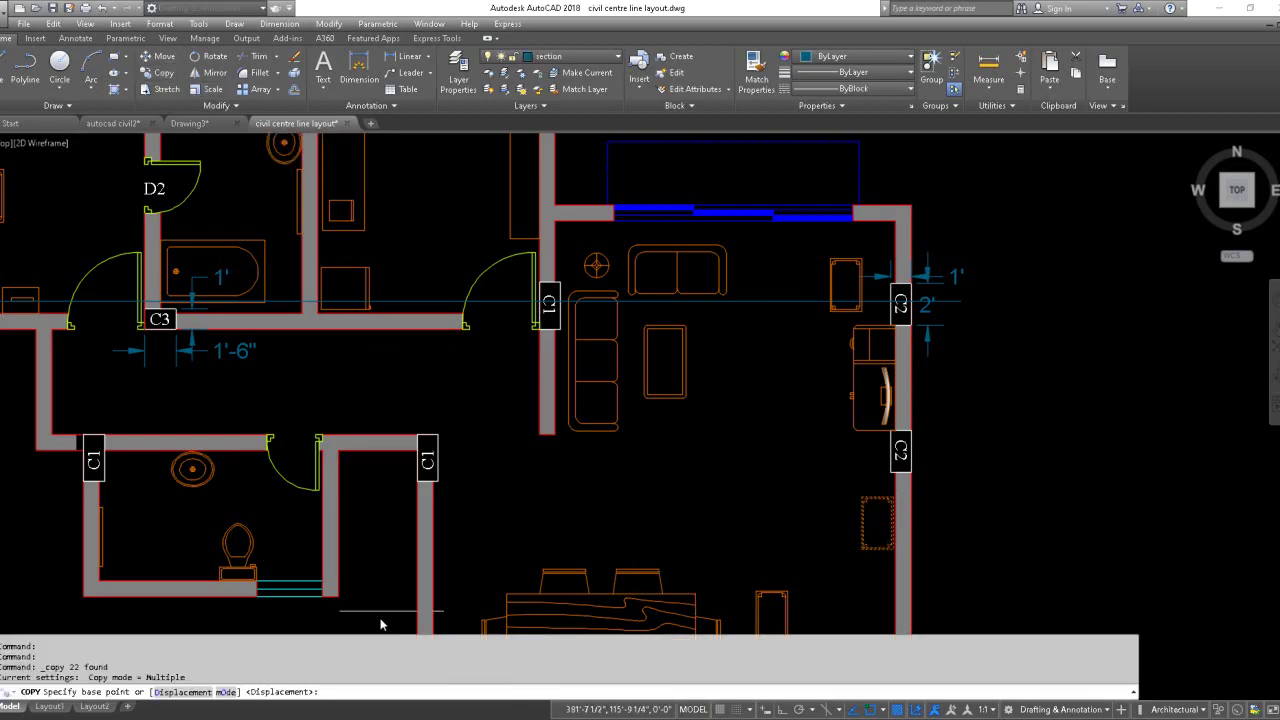
click(184, 692)
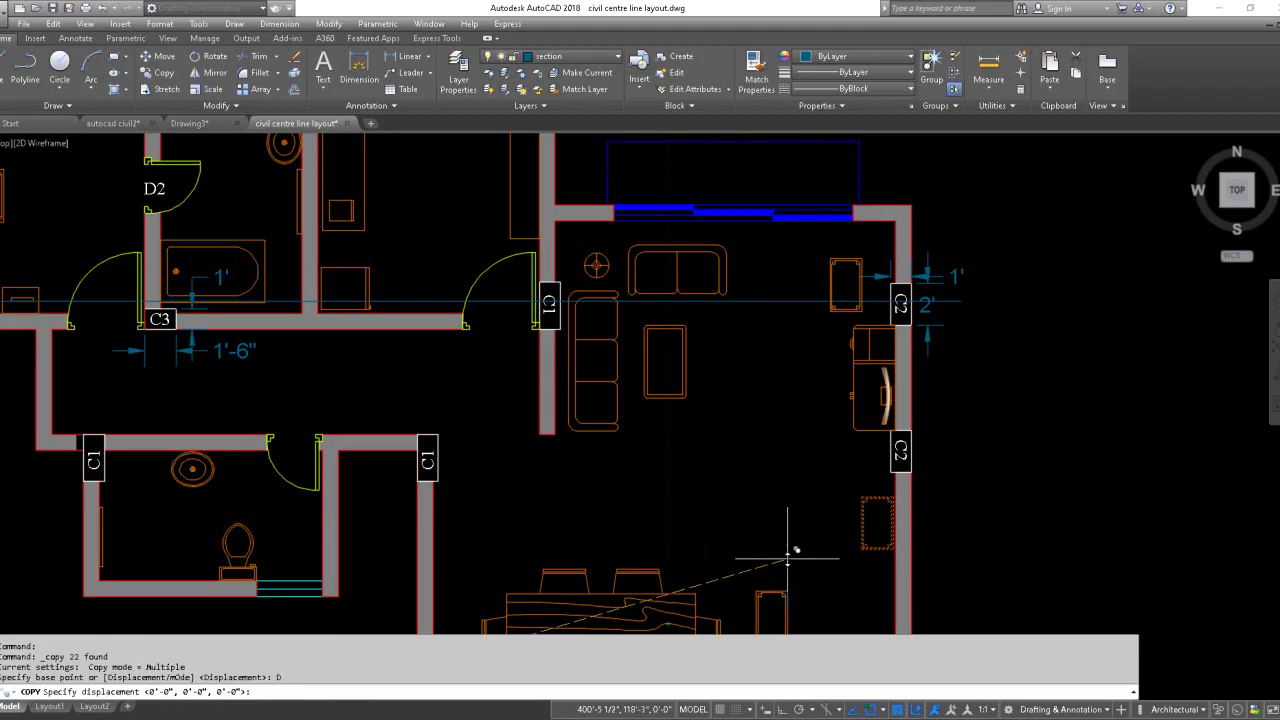
scroll(765, 540, down, 4)
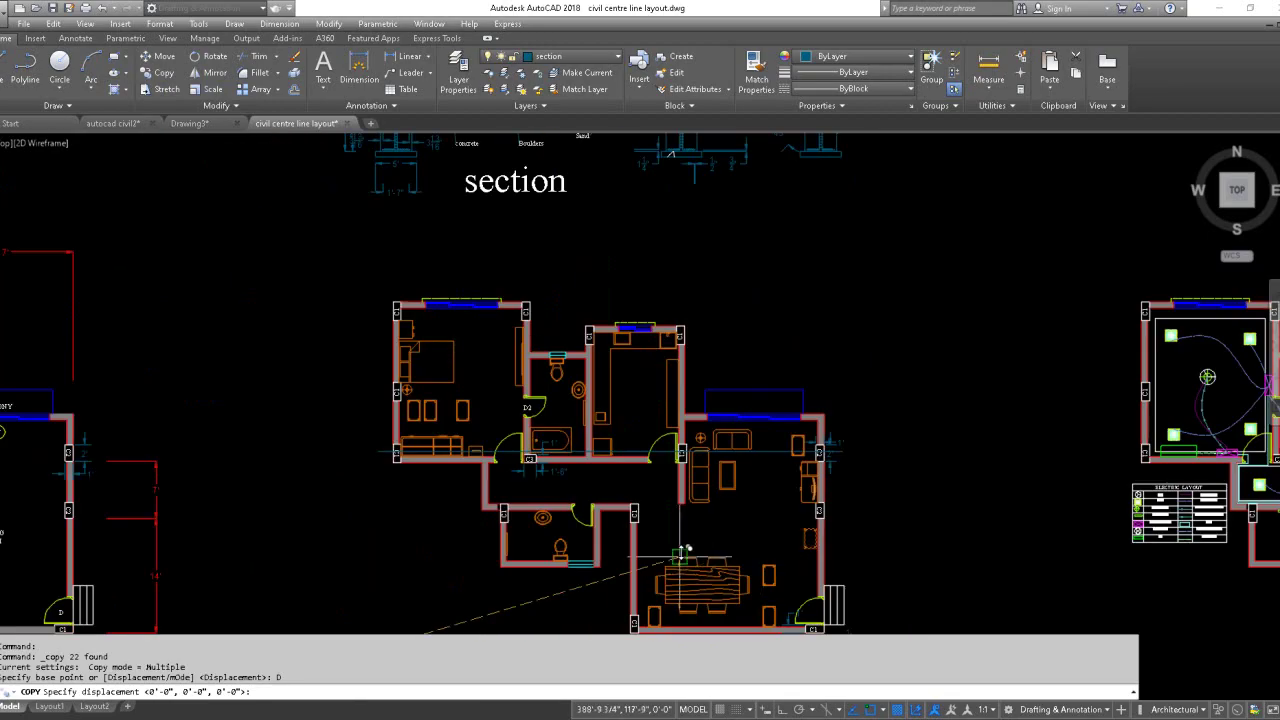
scroll(680, 551, down, 4)
scroll(686, 551, up, 4)
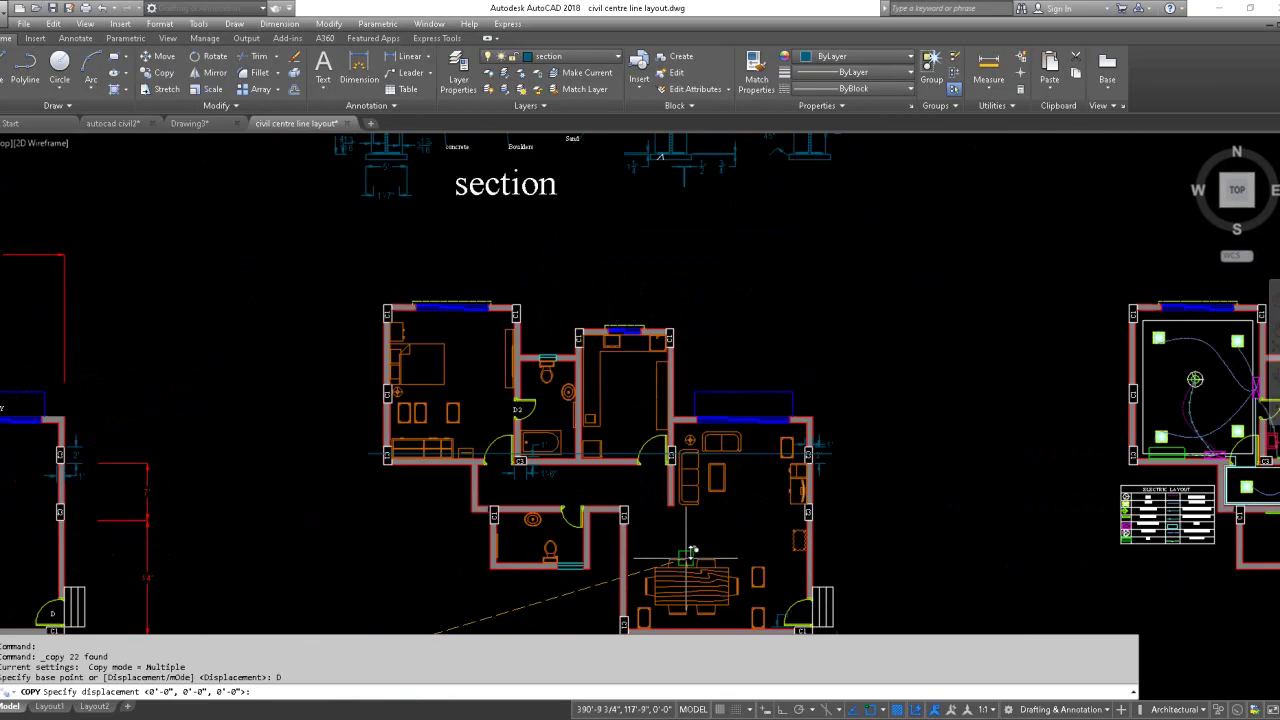
scroll(718, 540, down, 4)
scroll(718, 540, down, 5)
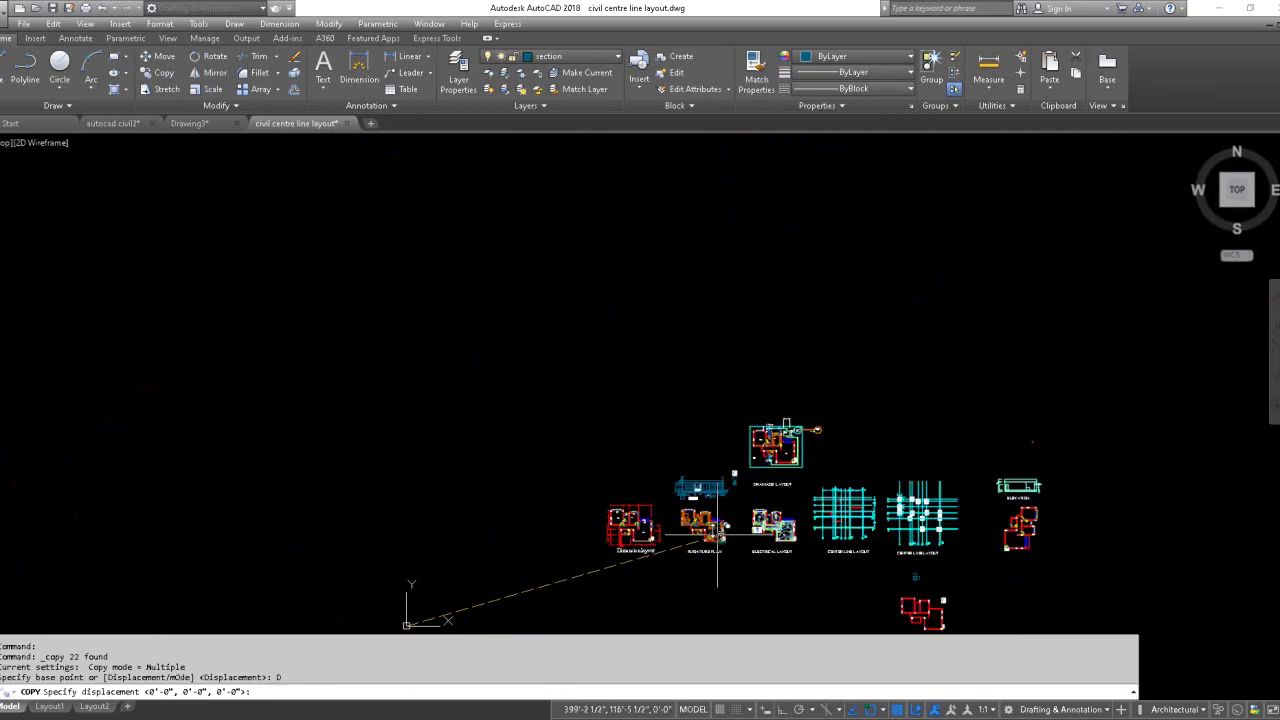
scroll(705, 505, up, 8)
scroll(695, 491, down, 6)
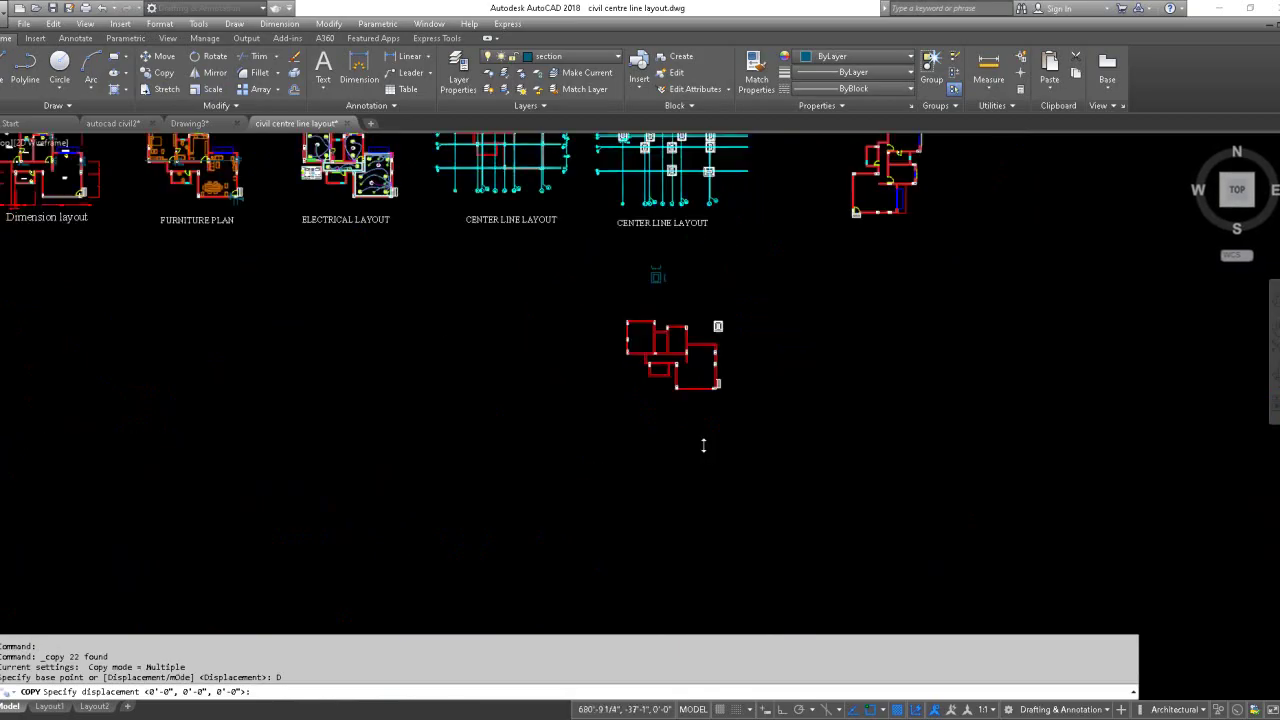
scroll(655, 279, up, 4)
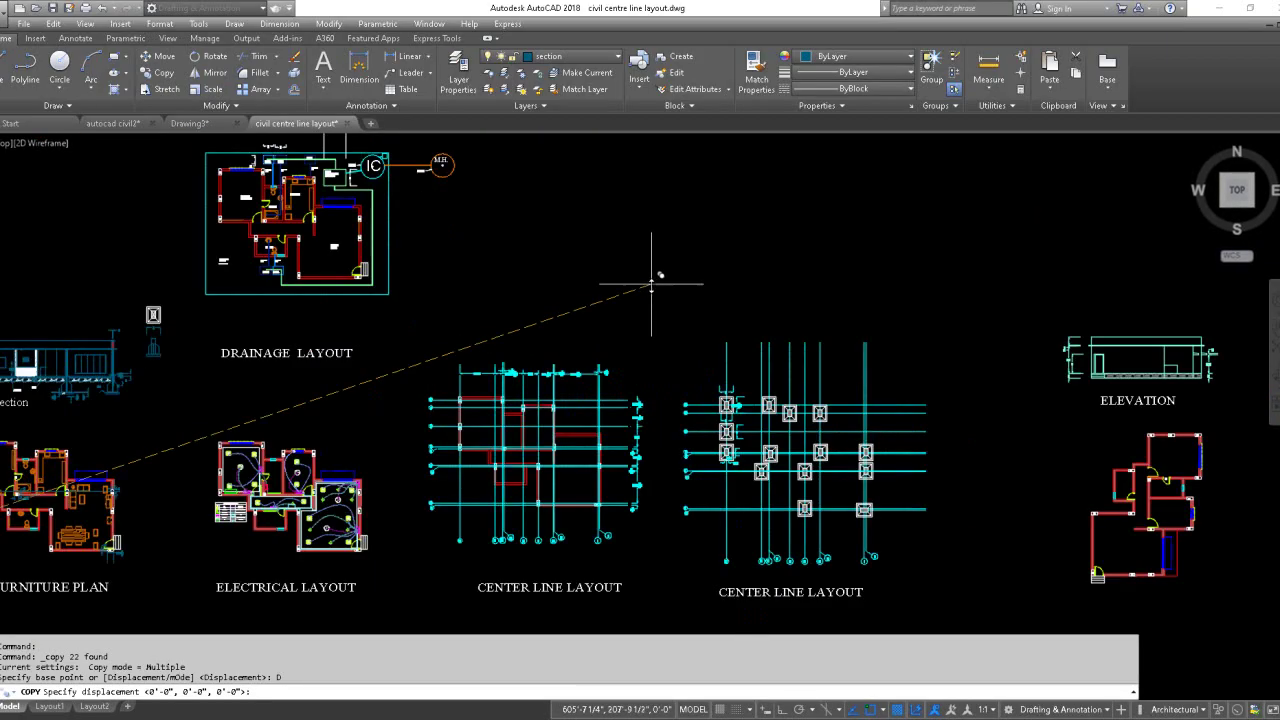
key(Escape)
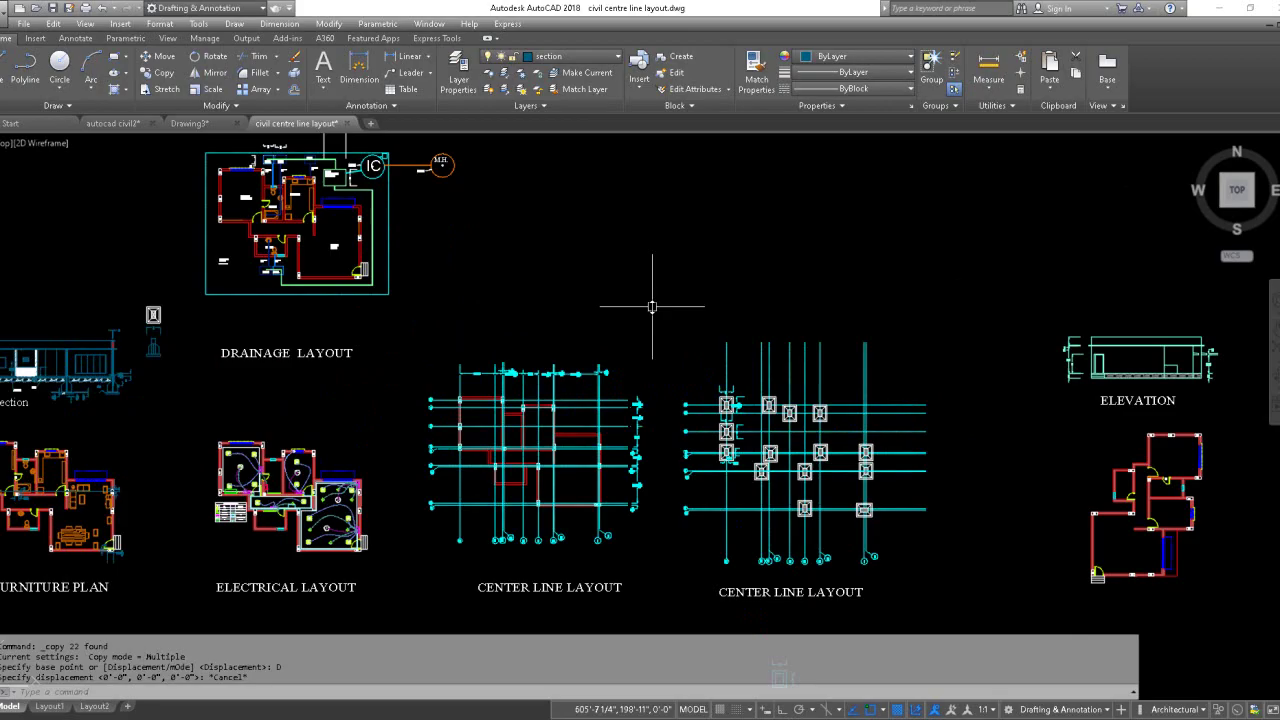
scroll(530, 315, down, 6)
scroll(452, 383, up, 8)
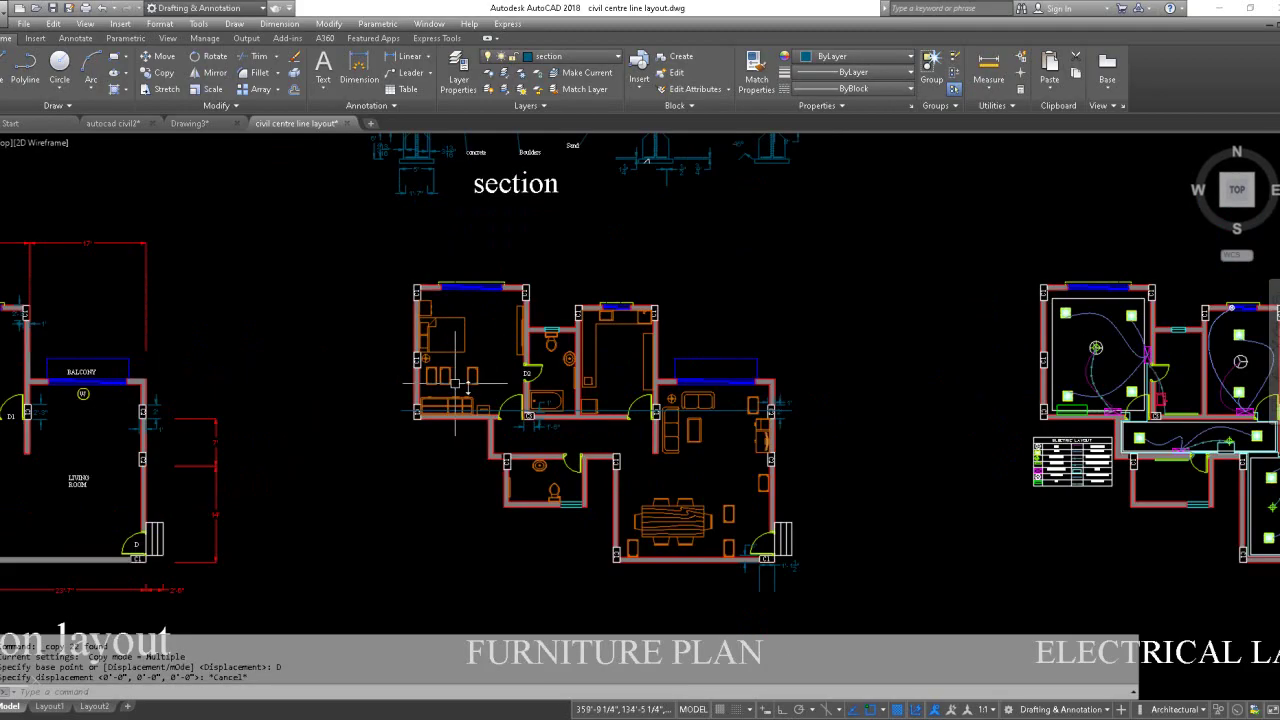
scroll(752, 498, up, 4)
click(755, 500)
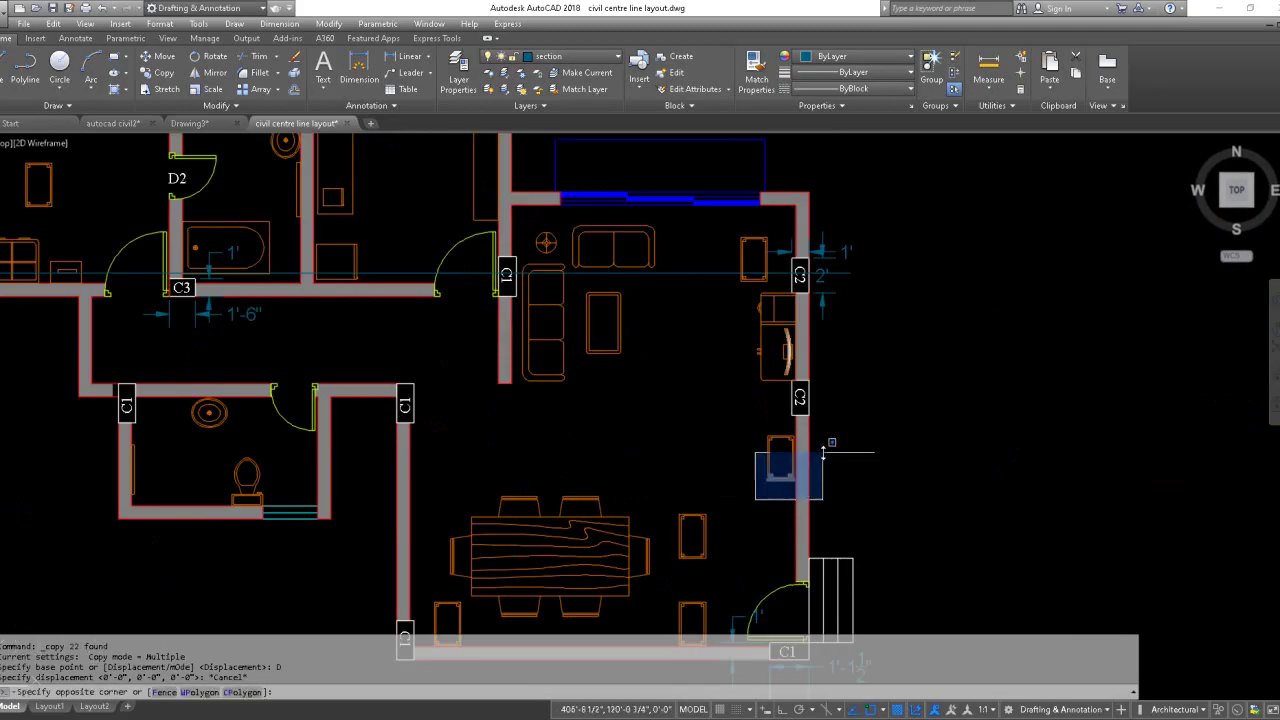
click(845, 425)
text(co)
key(Return)
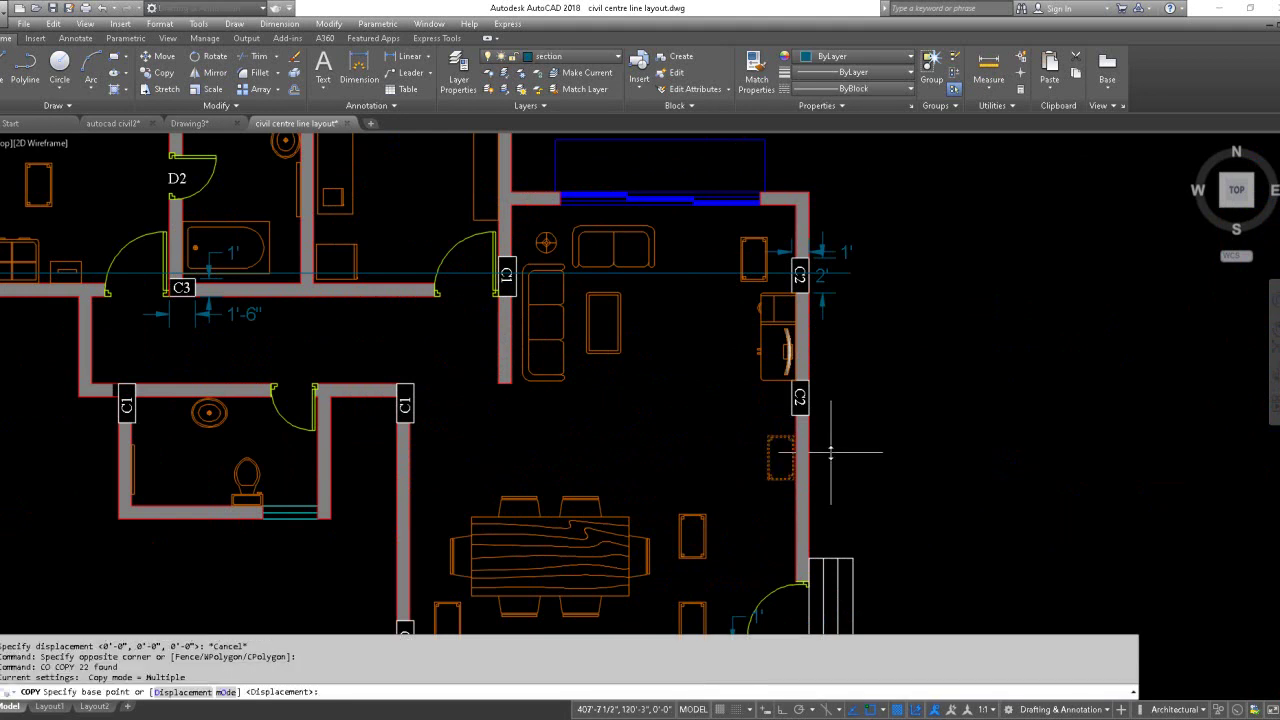
click(768, 436)
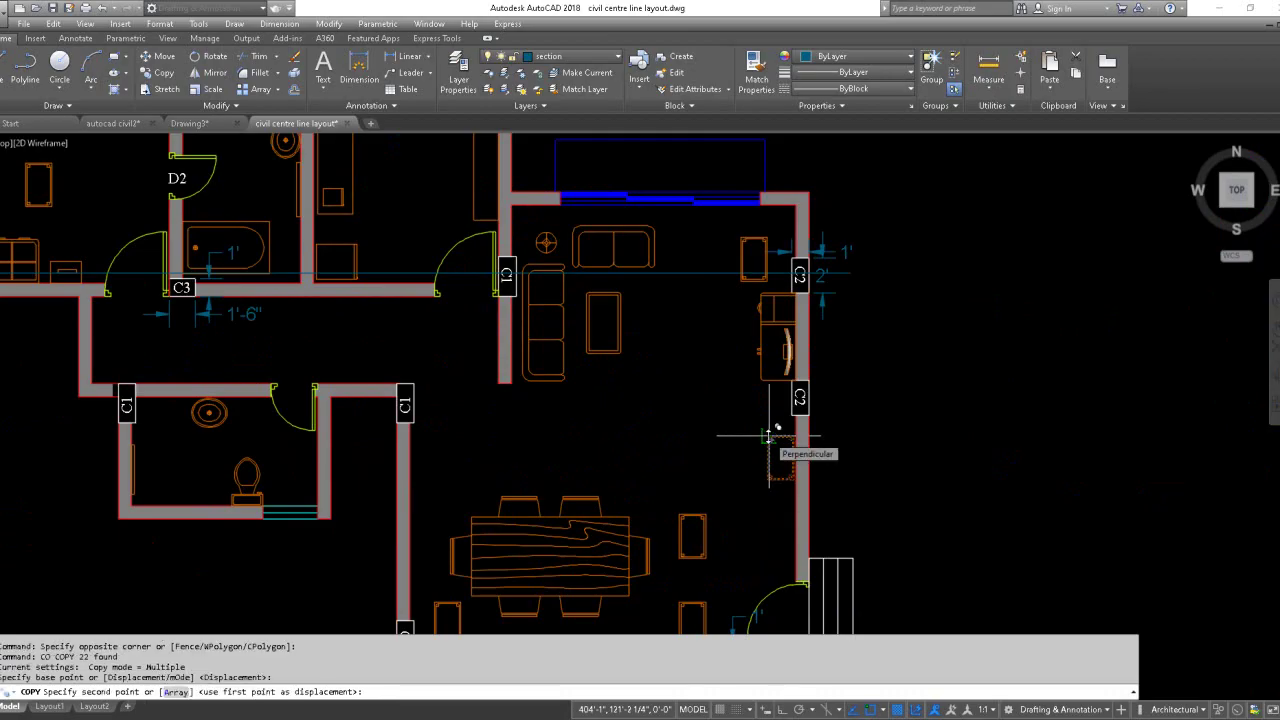
key(Escape)
Step: Copy the side table below the lower C2 column using the Displacement option with a displacement of 3',5'
click(749, 491)
click(859, 422)
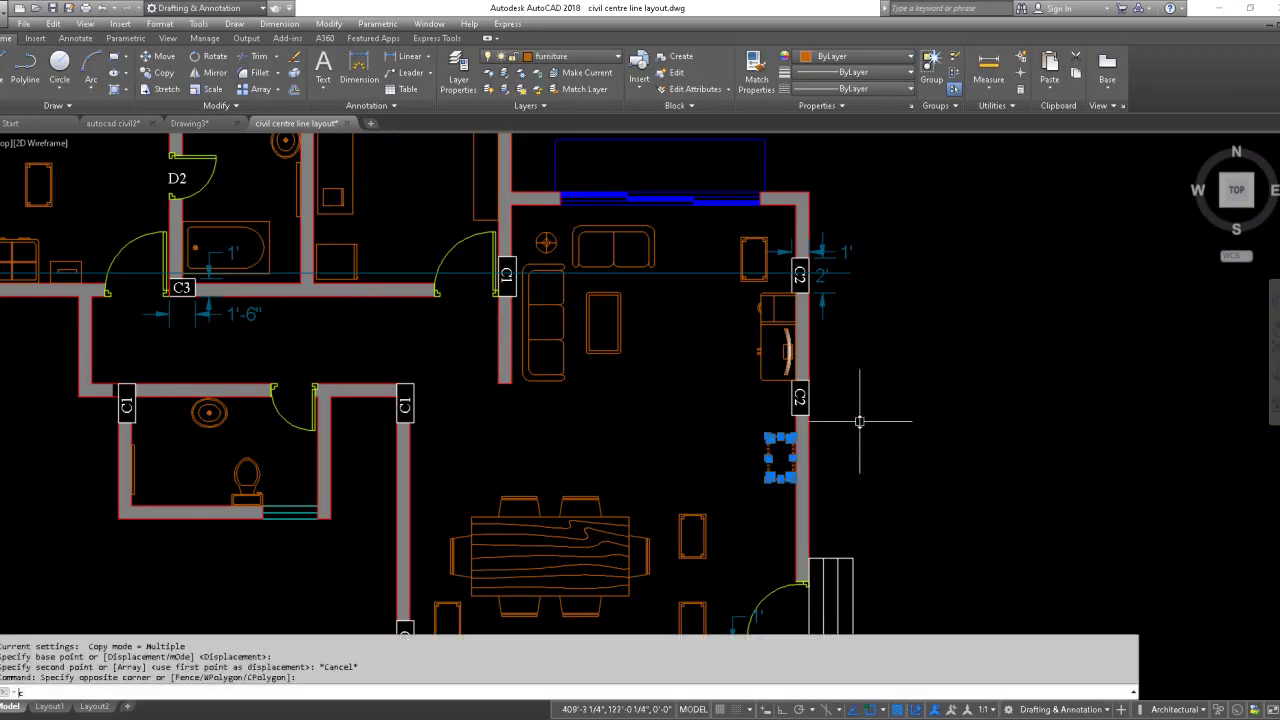
text(co)
key(Return)
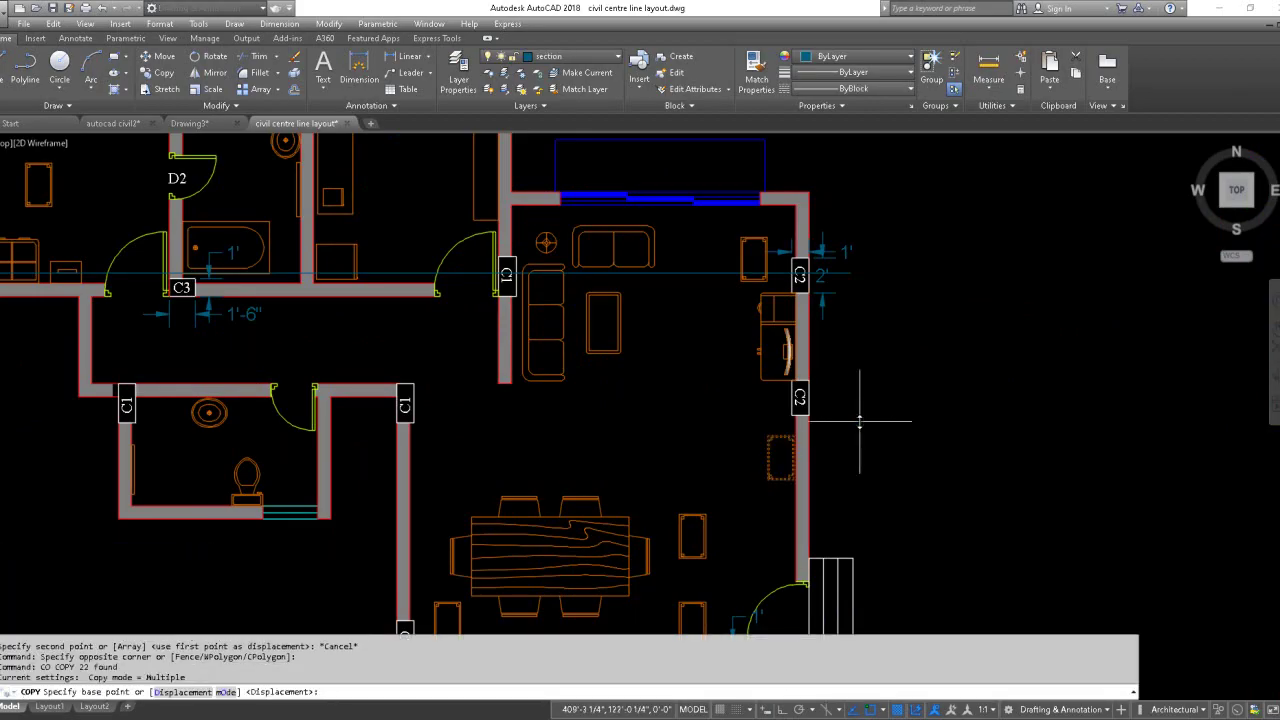
click(183, 691)
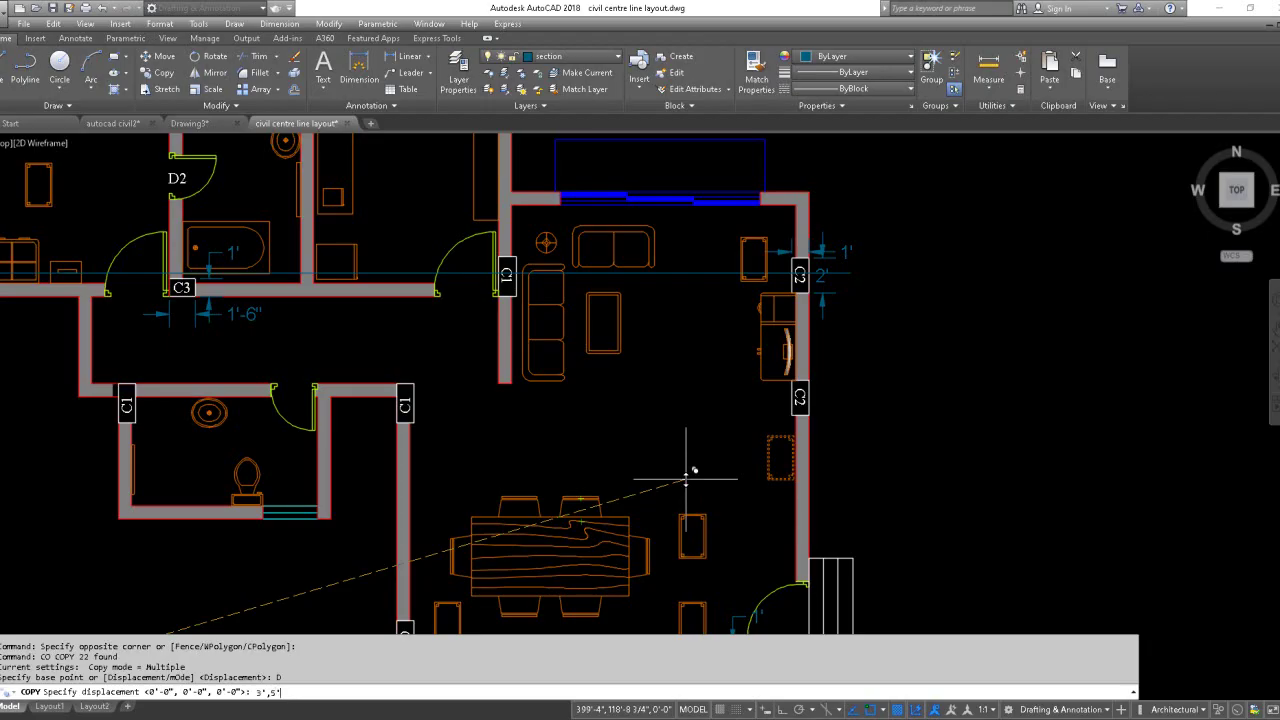
key(Return)
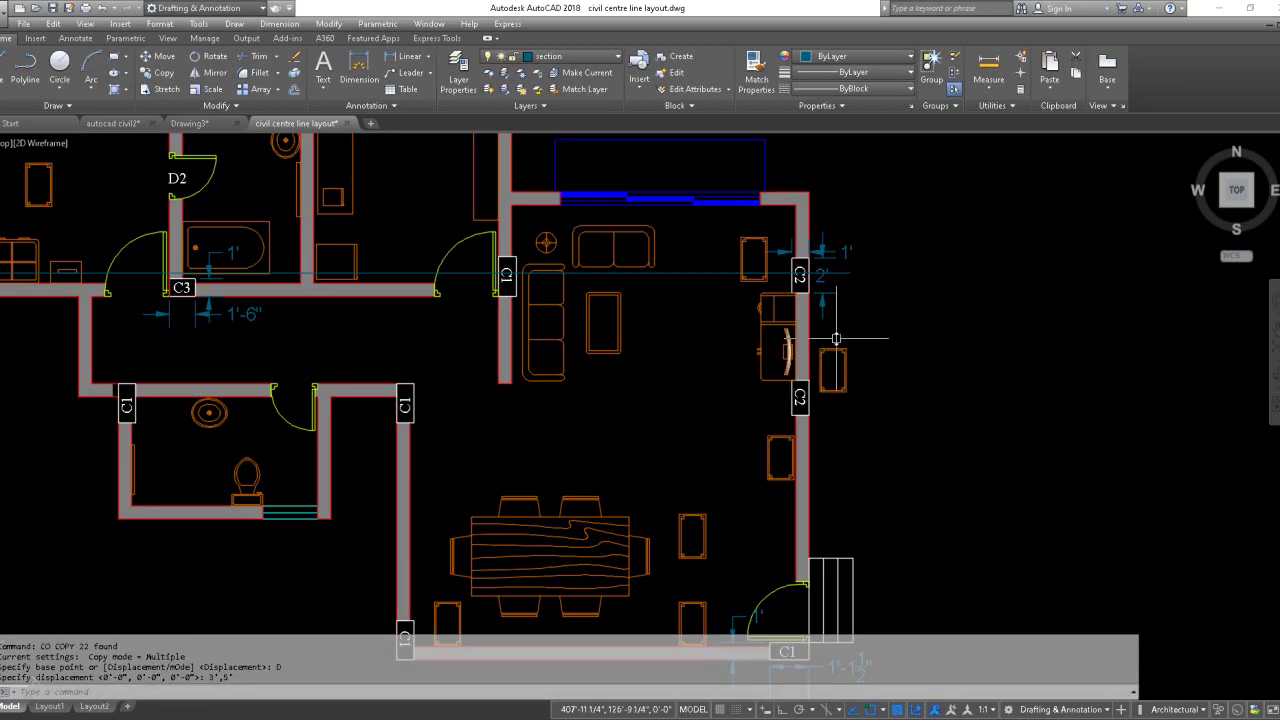
Step: Copy the side table below the lower C2 column in Single mode, placing the copy straight to its right outside the building
click(751, 490)
click(818, 420)
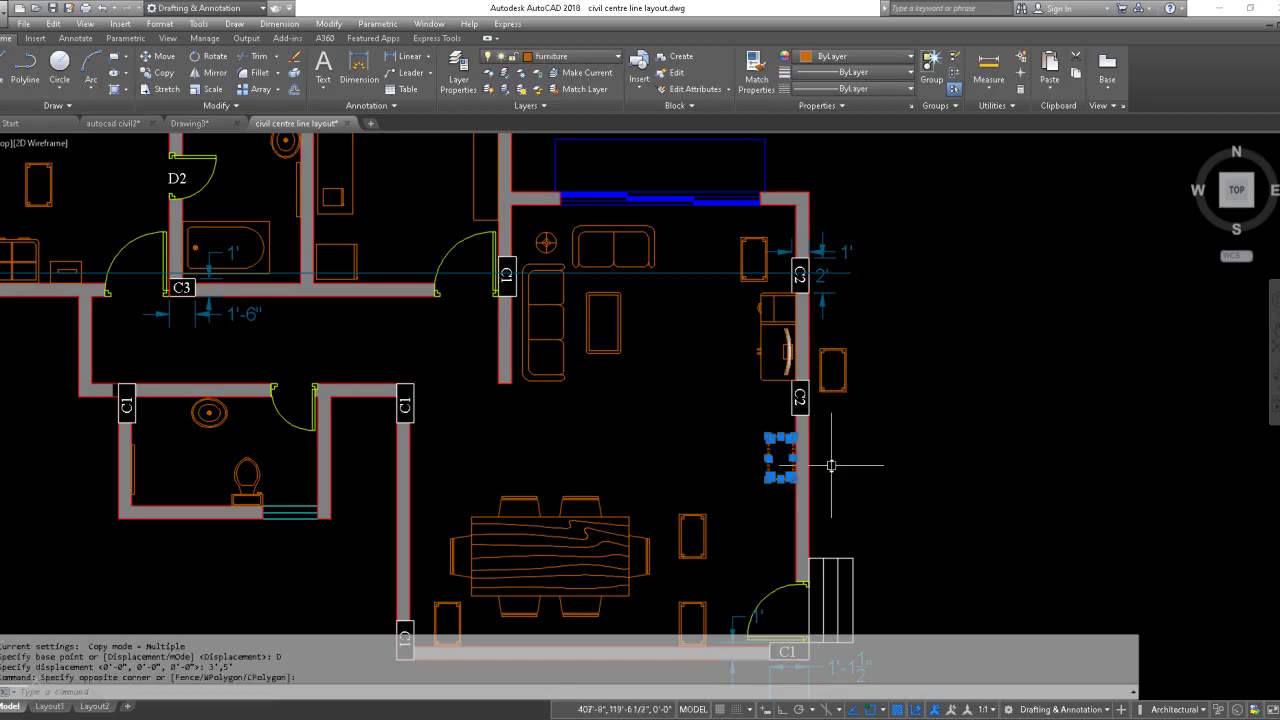
text(co)
key(Return)
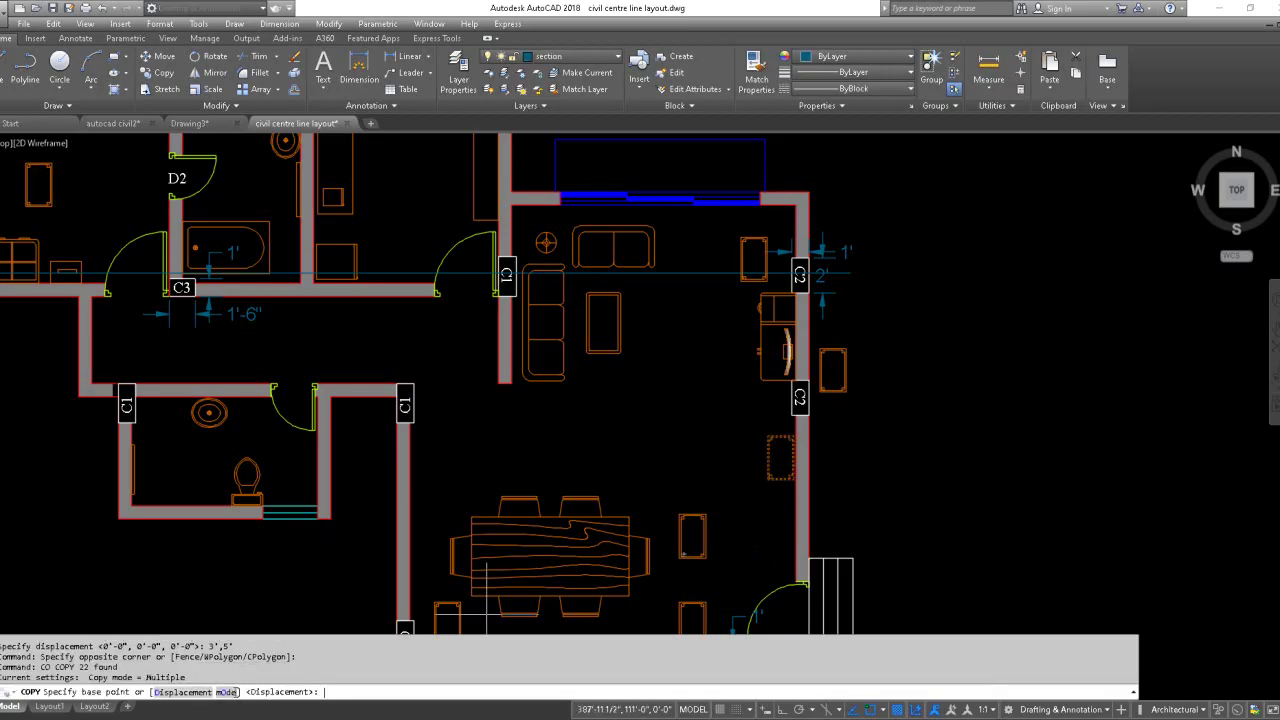
click(230, 692)
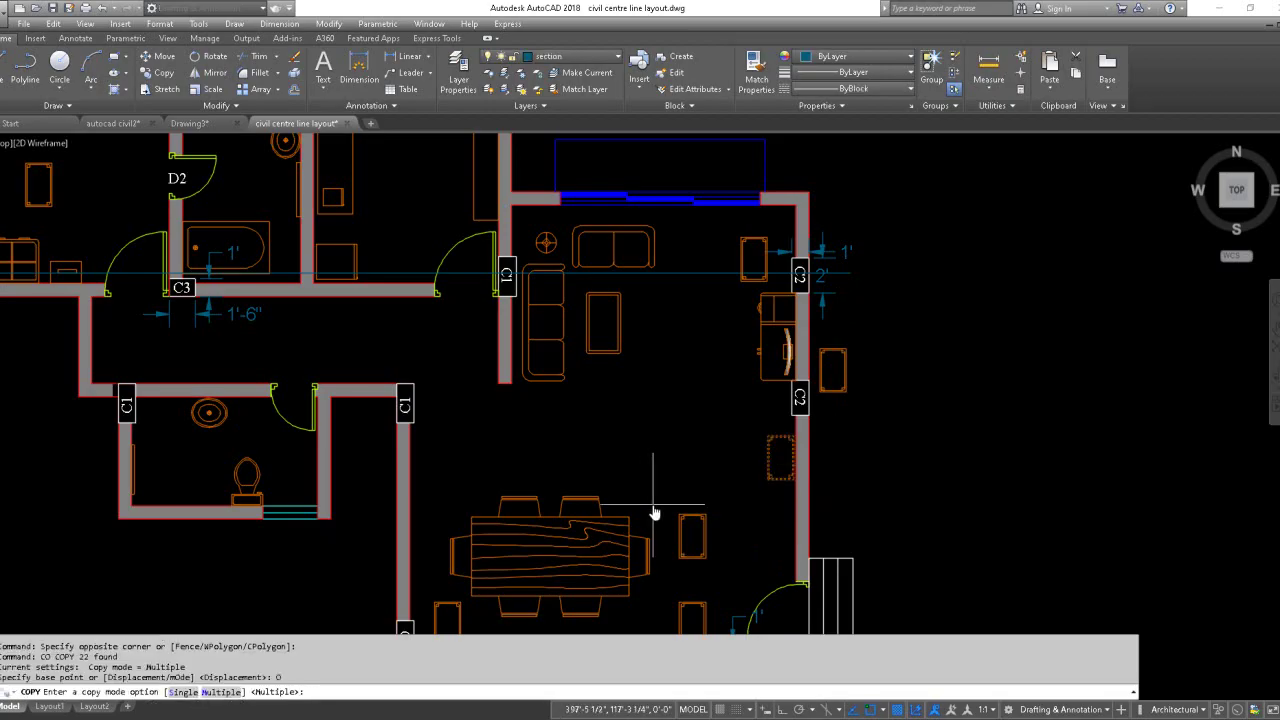
click(184, 692)
click(768, 479)
click(951, 480)
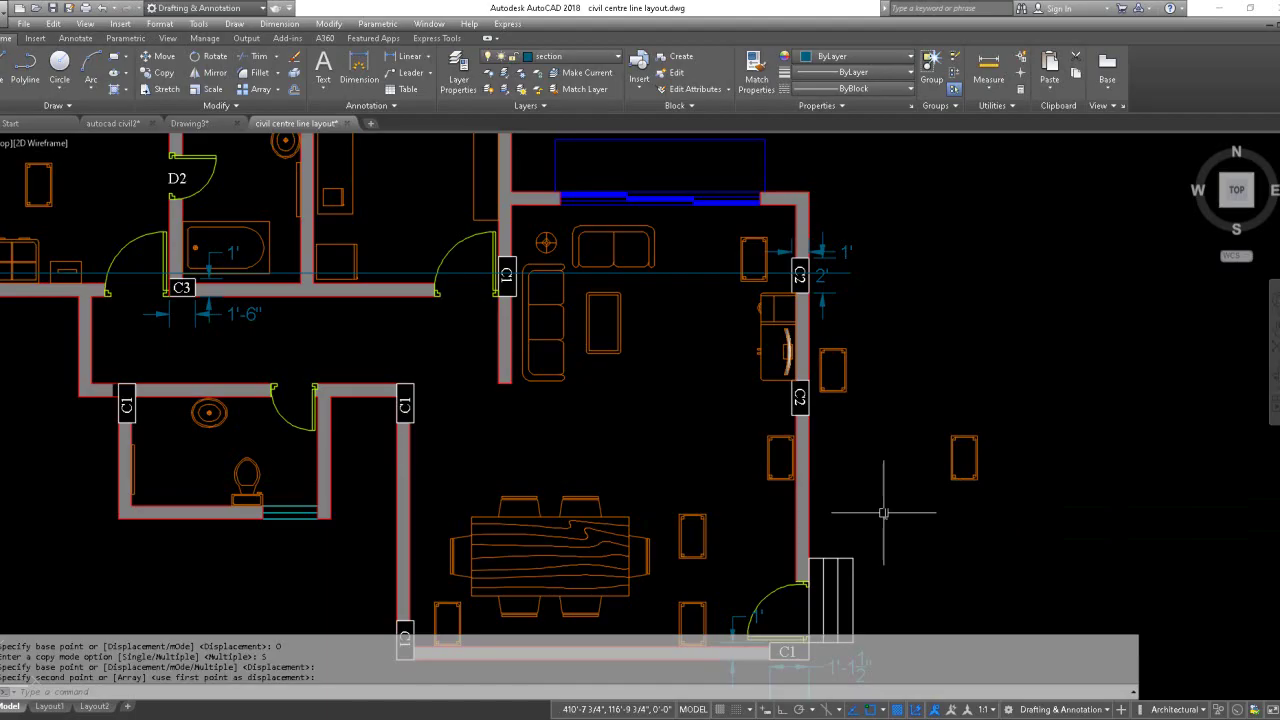
Step: Copy the same side table again with the mode set back to Multiple, accepting the default displacement of 3',5'
key(Return)
click(737, 489)
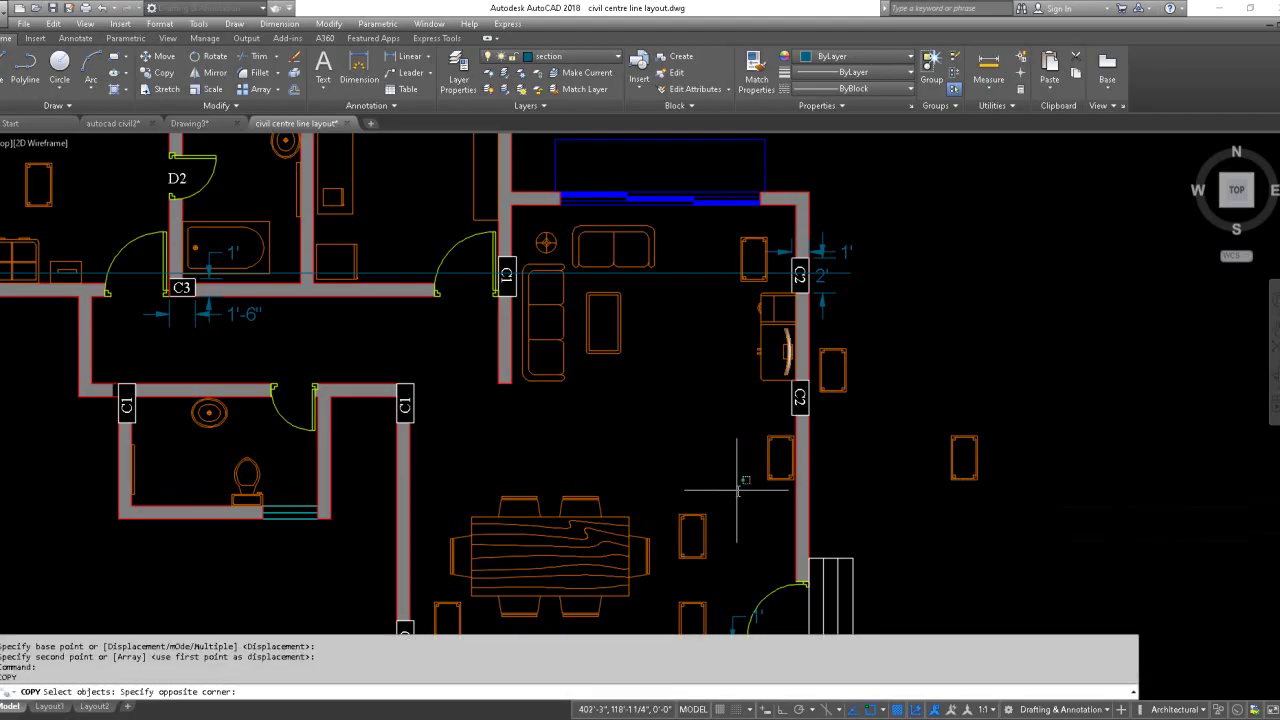
click(840, 412)
key(Return)
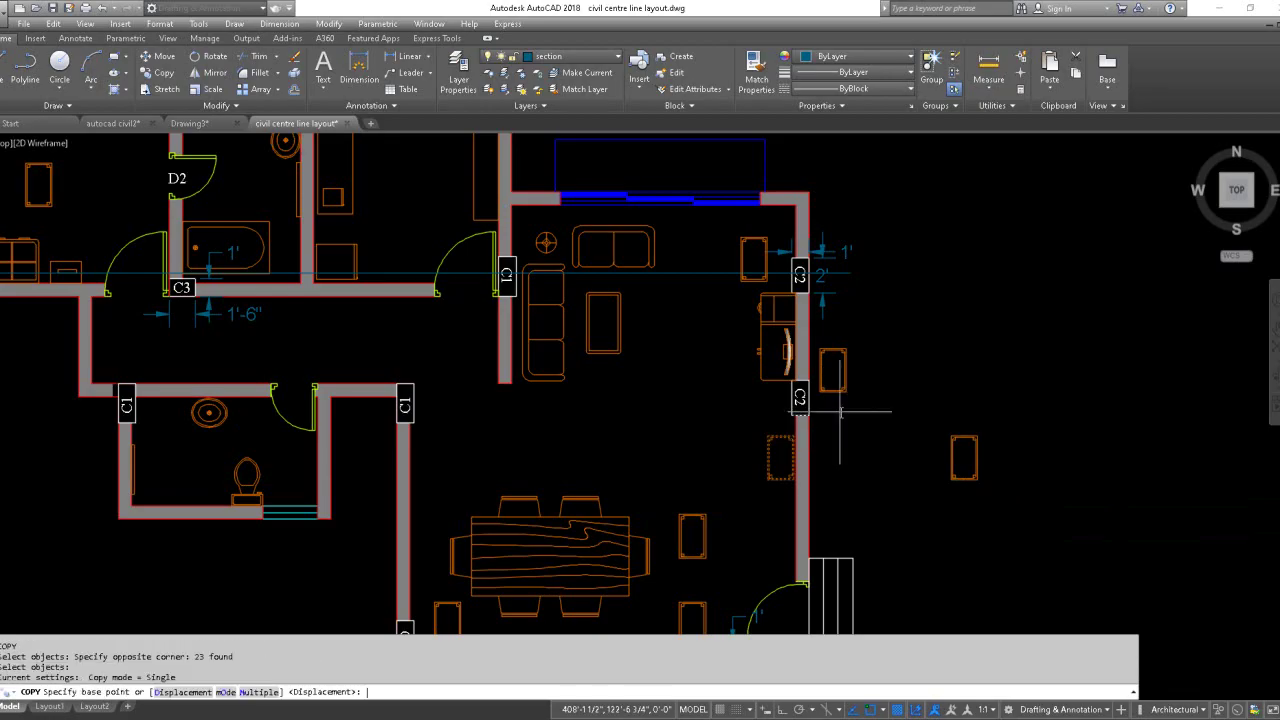
click(225, 692)
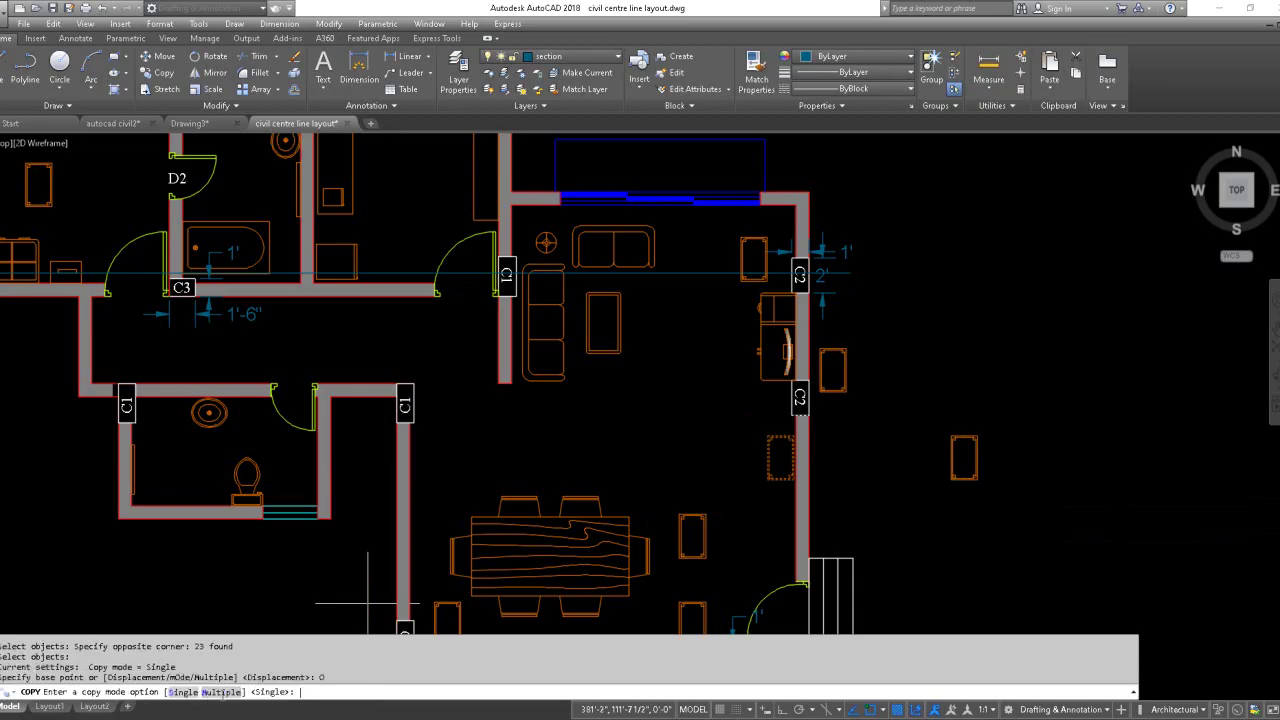
click(221, 693)
key(Return)
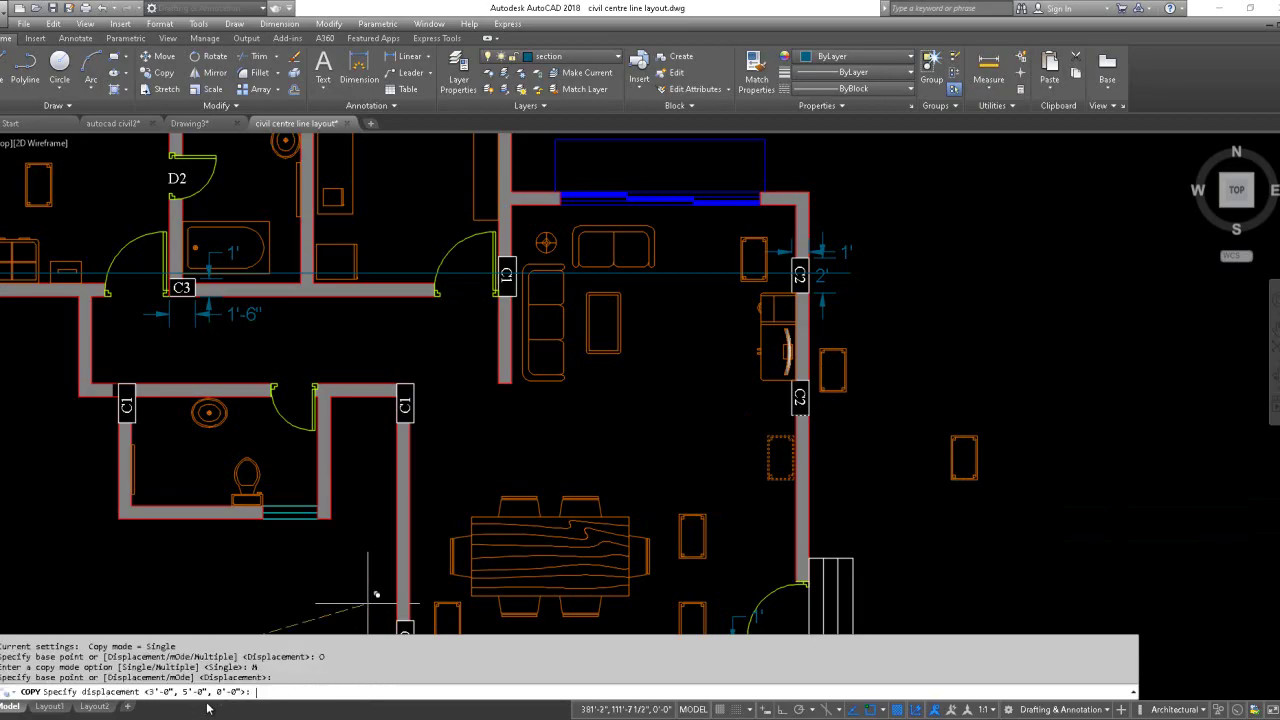
key(Return)
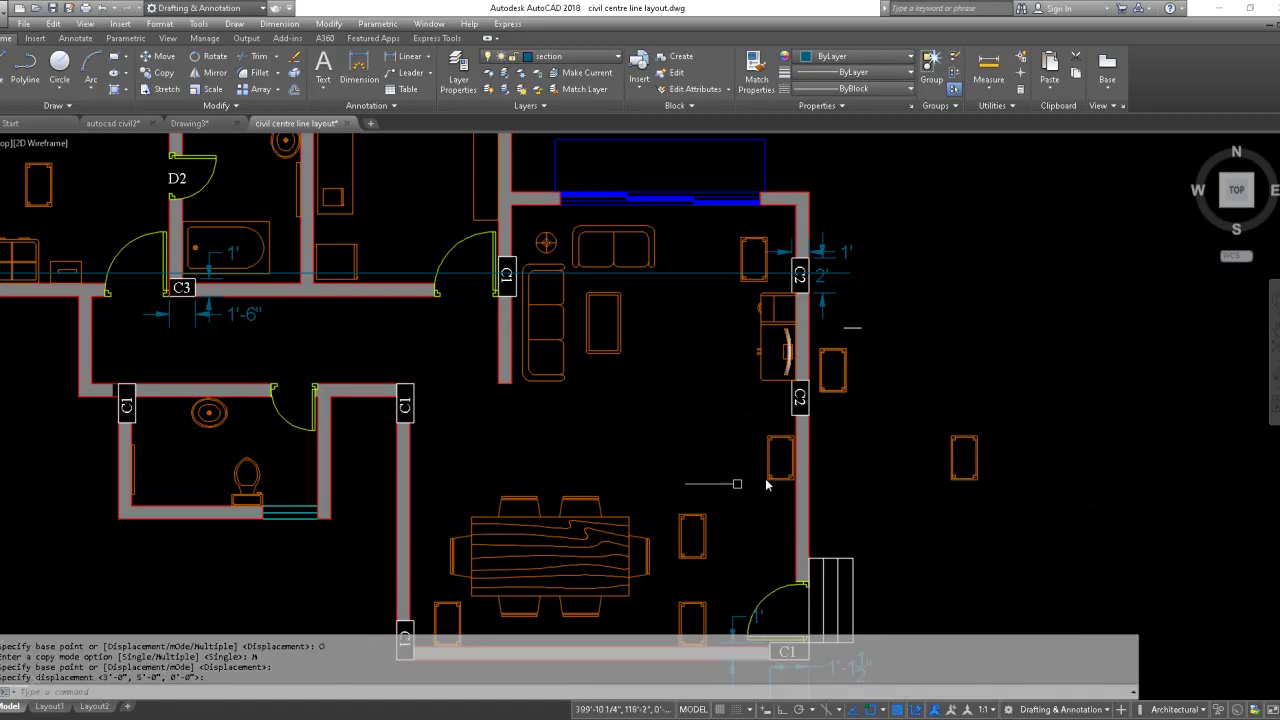
Step: Copy the side table below the lower C2 column as a 6-item array spaced 15' apart to its right, with Ortho on
click(728, 508)
click(822, 437)
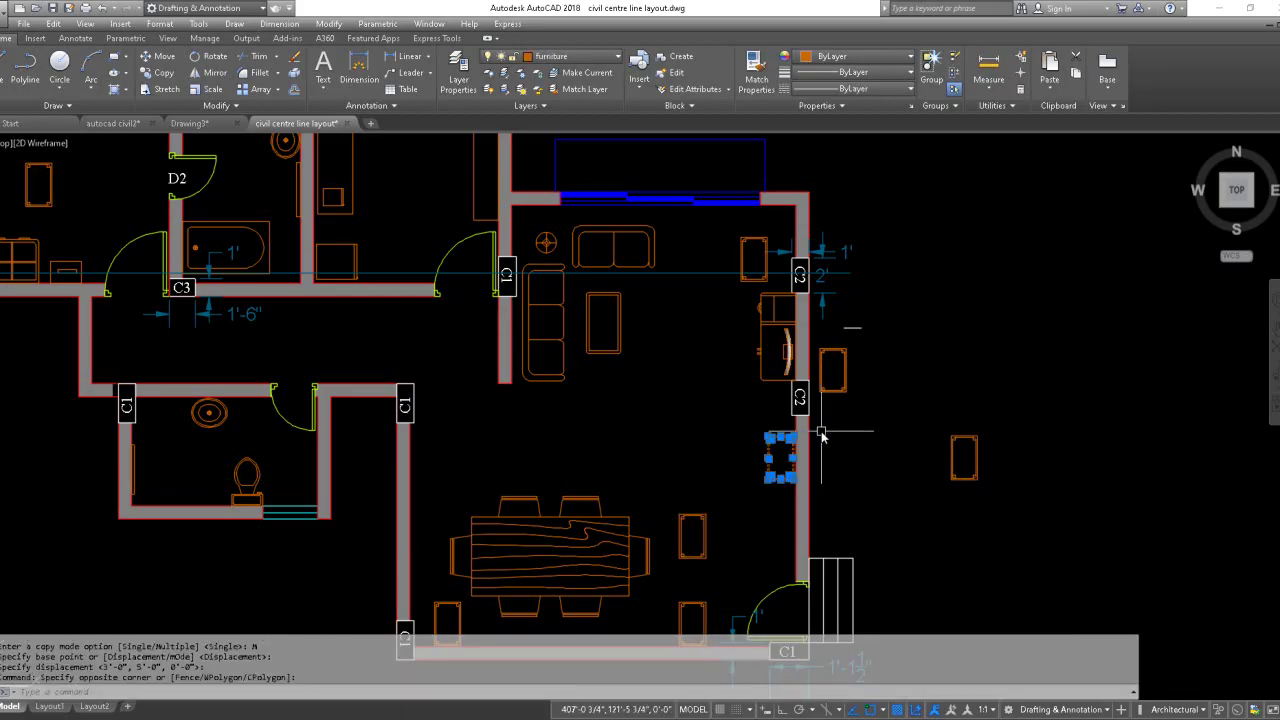
text(co)
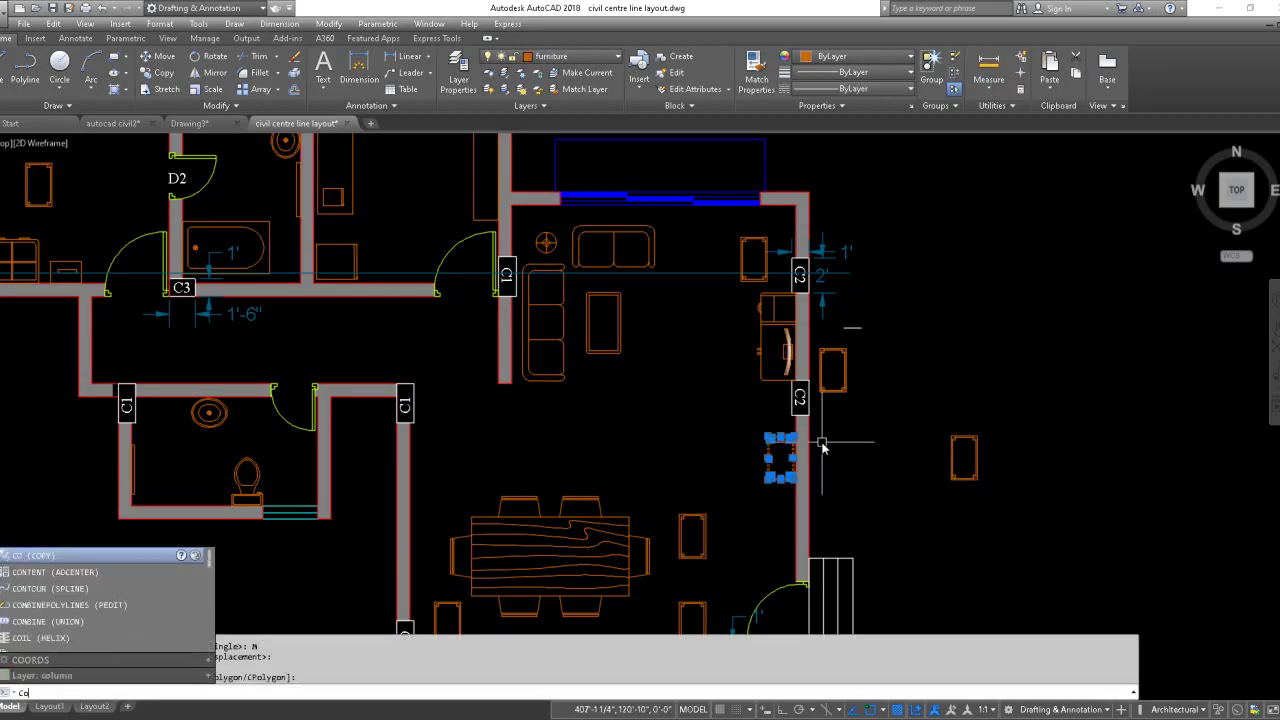
key(Return)
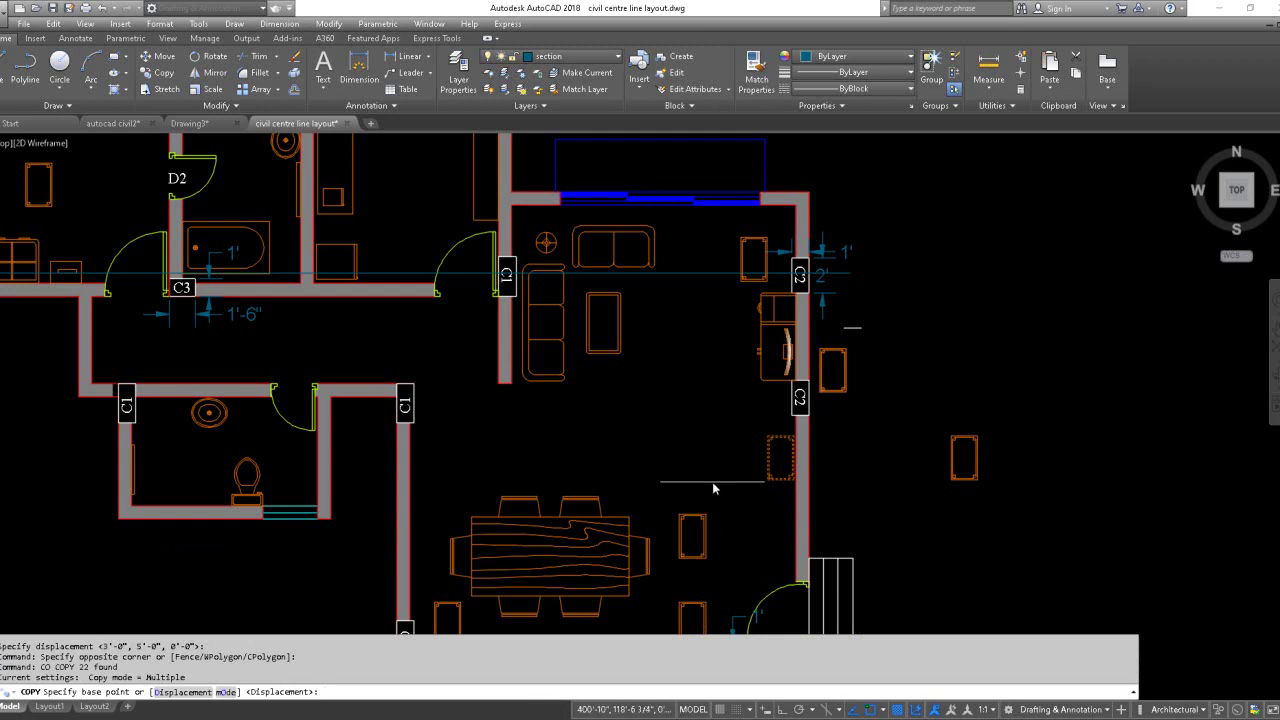
click(768, 481)
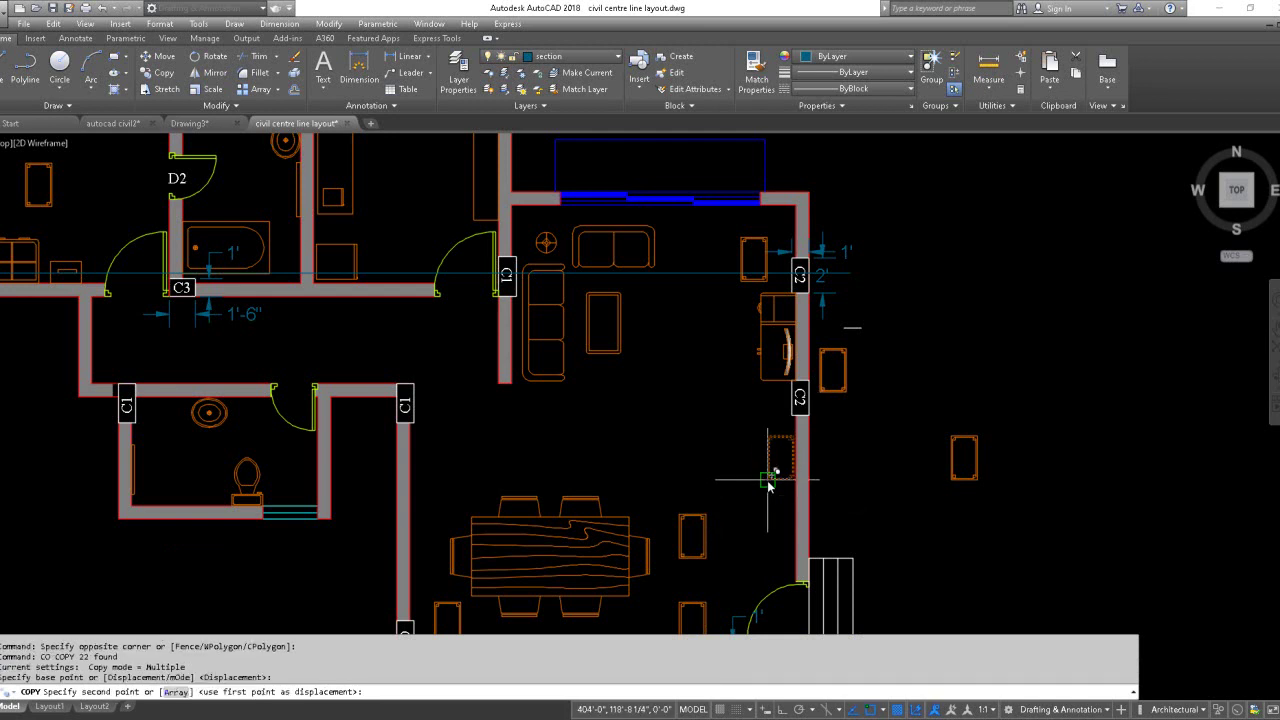
click(175, 691)
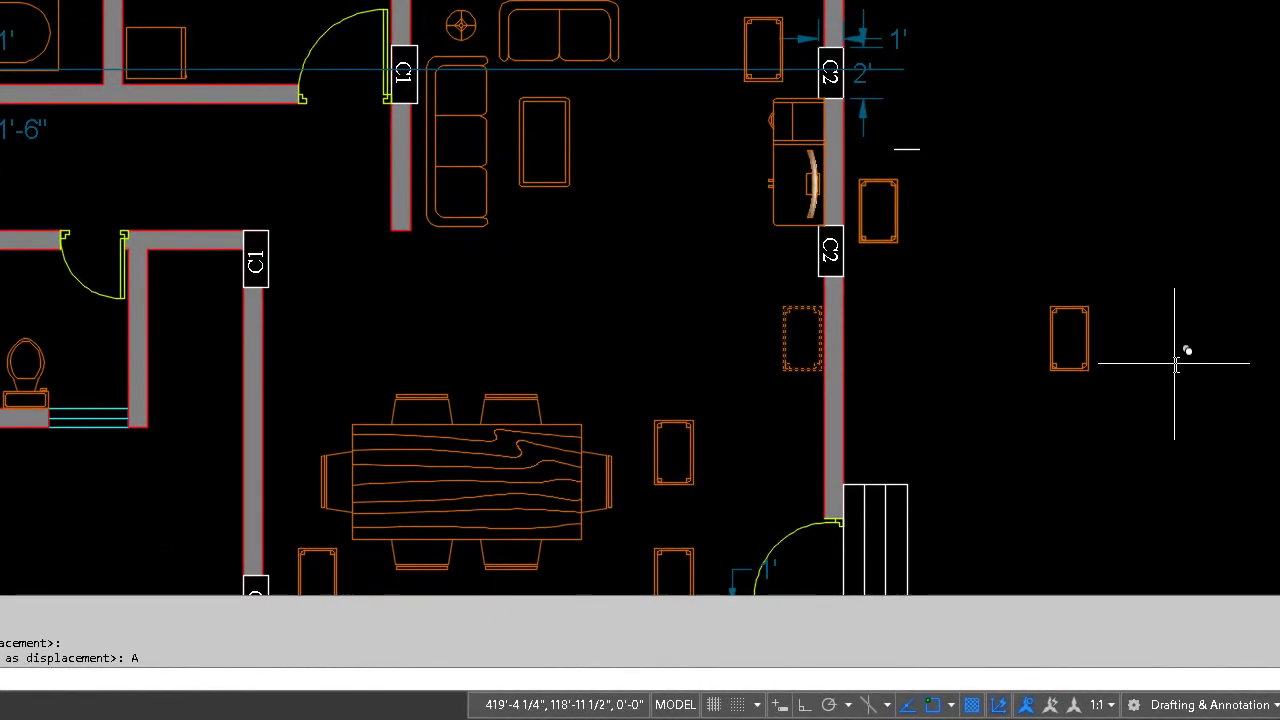
key(Return)
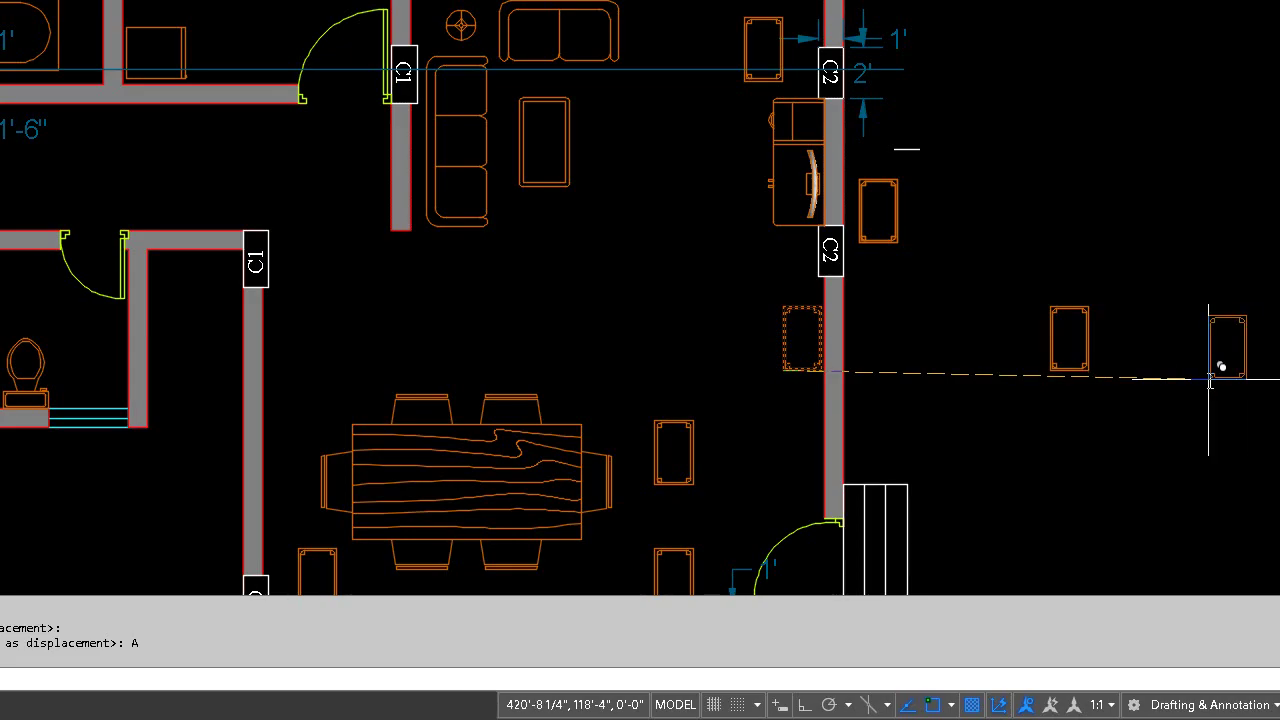
click(1210, 379)
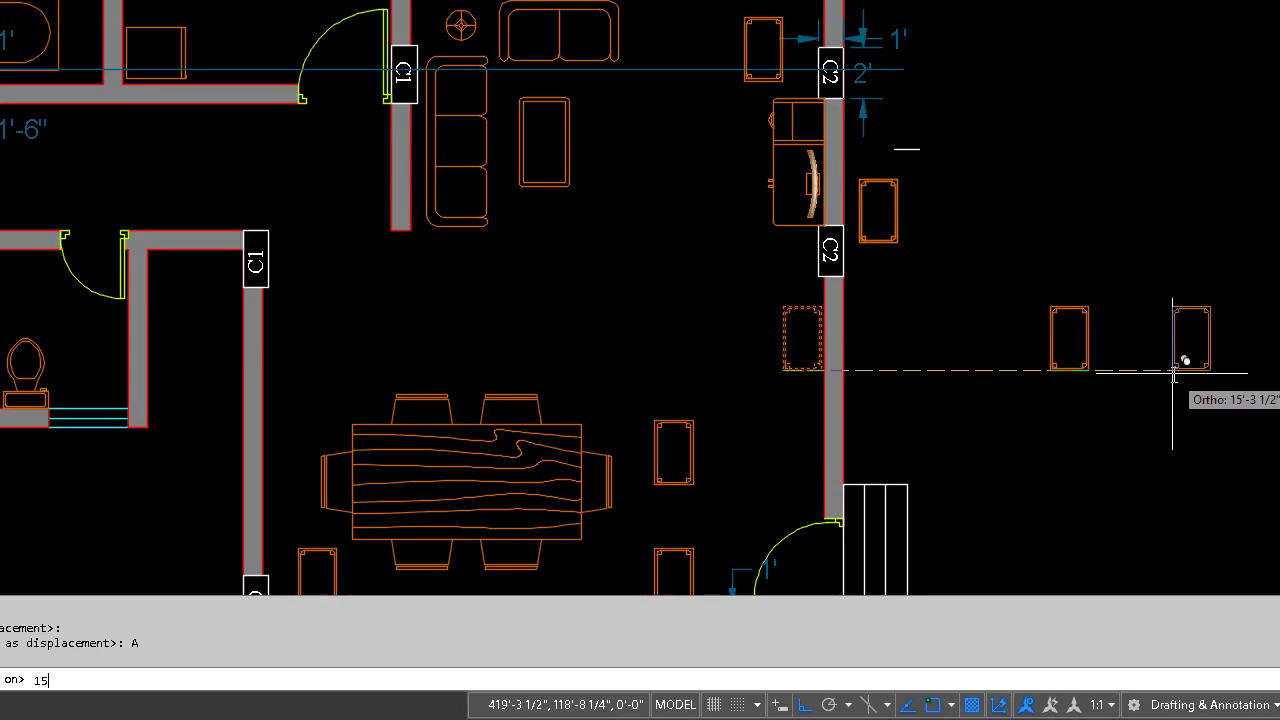
key(Return)
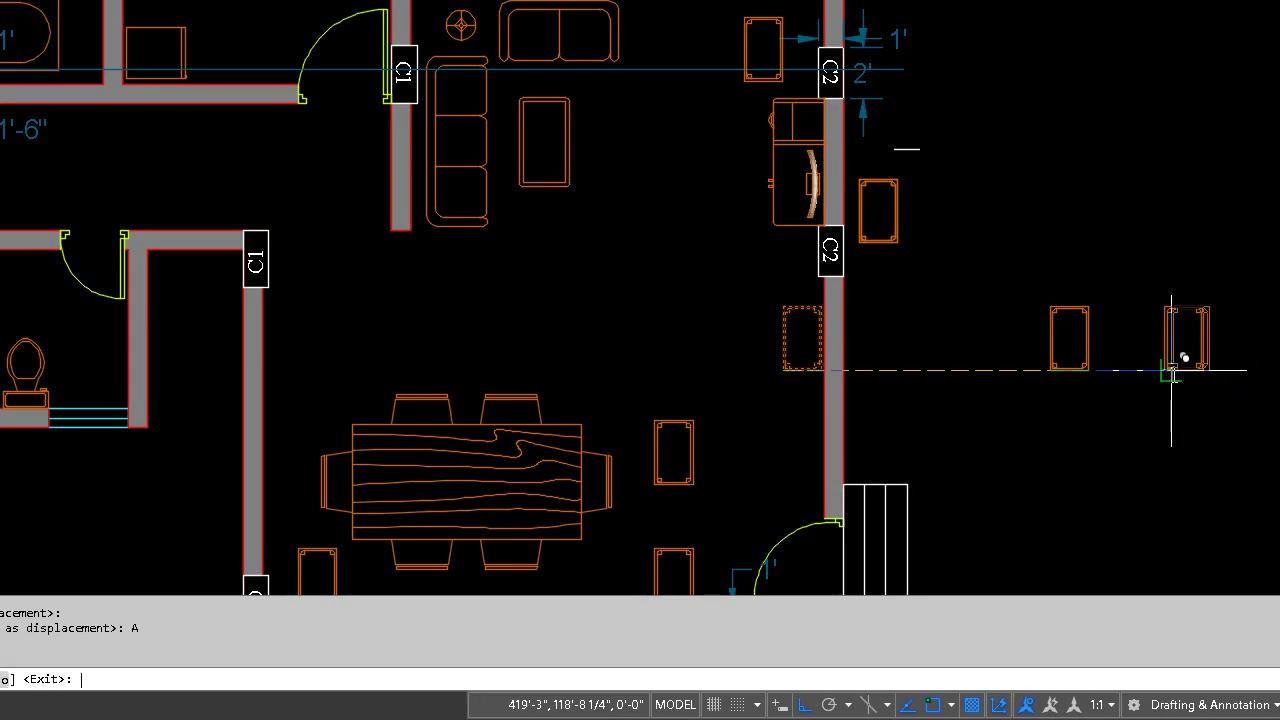
Step: End the copy and examine the row of arrayed side tables extending from the furniture plan across the electrical layout
scroll(1162, 390, down, 7)
scroll(1162, 390, down, 3)
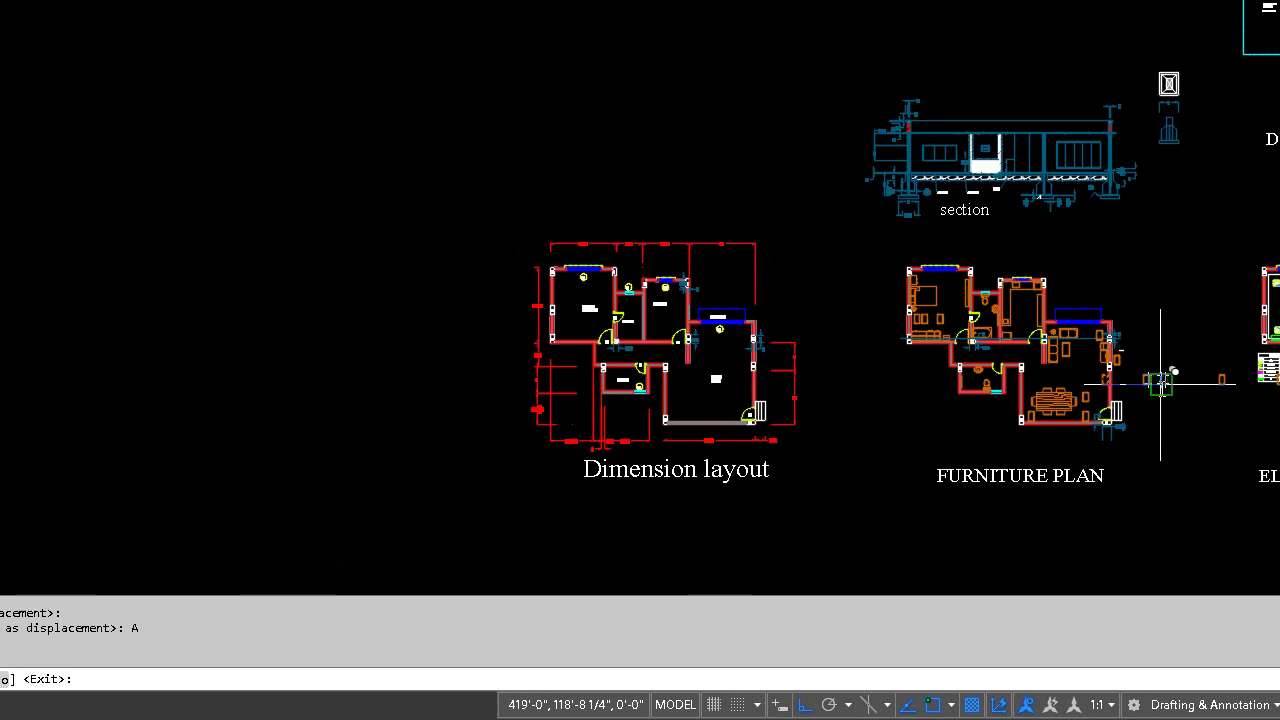
scroll(1180, 390, up, 6)
scroll(1192, 388, down, 1)
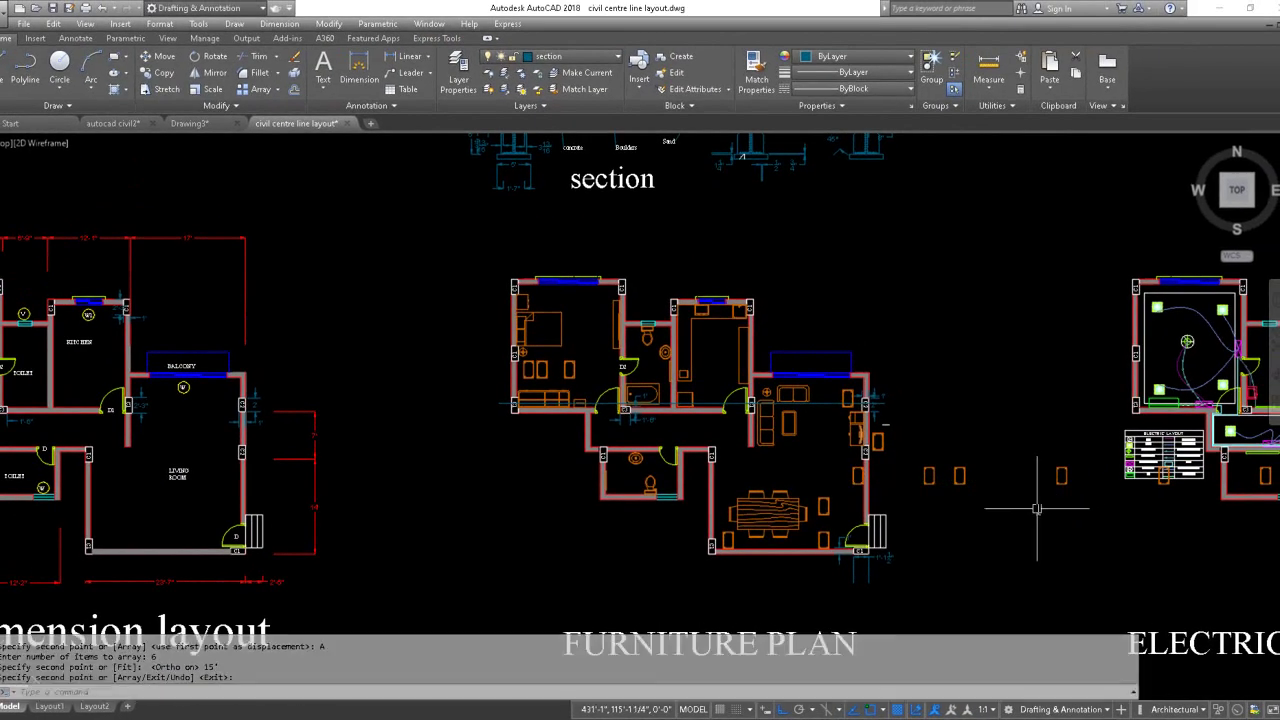
scroll(1030, 512, down, 2)
scroll(1010, 490, up, 2)
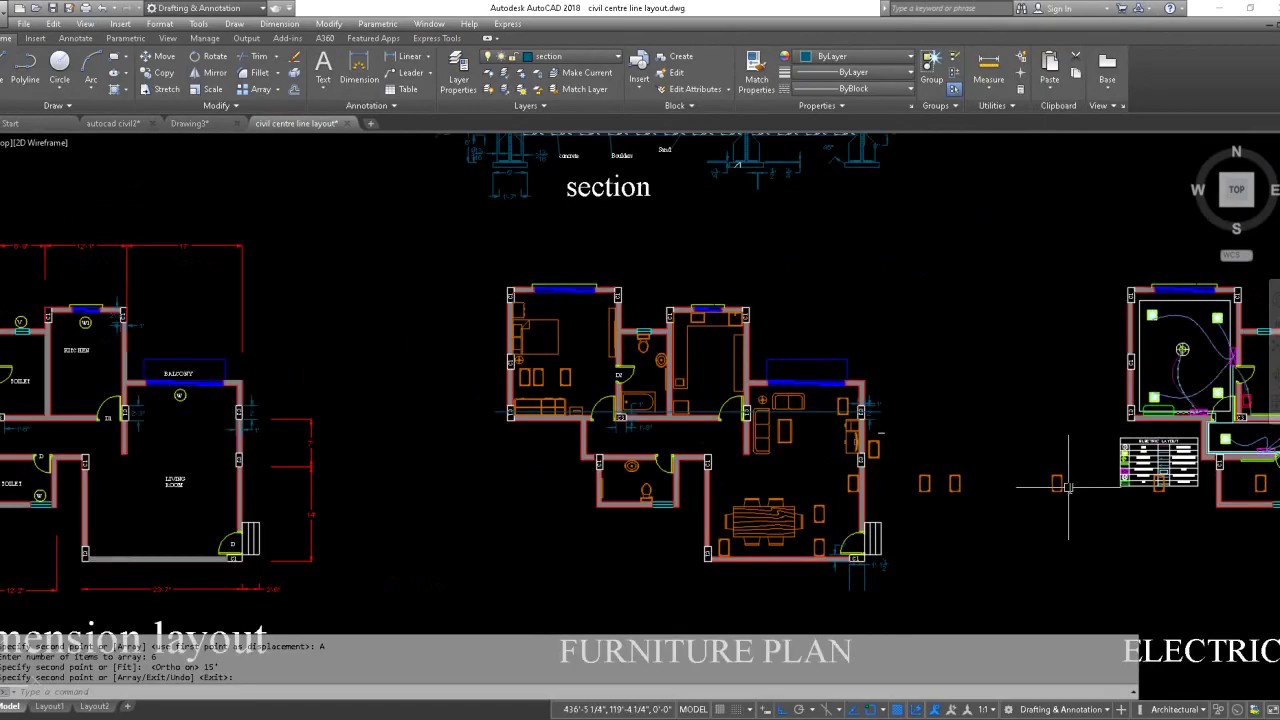
scroll(1167, 492, down, 1)
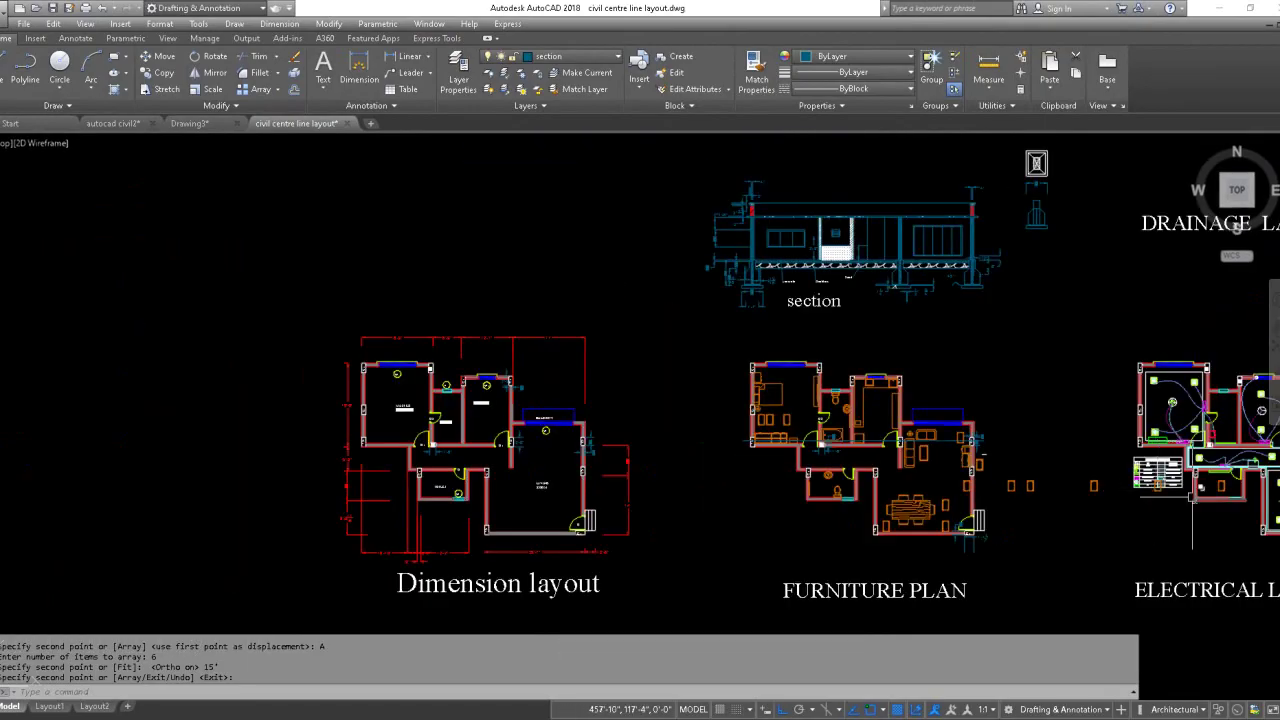
scroll(1215, 492, down, 2)
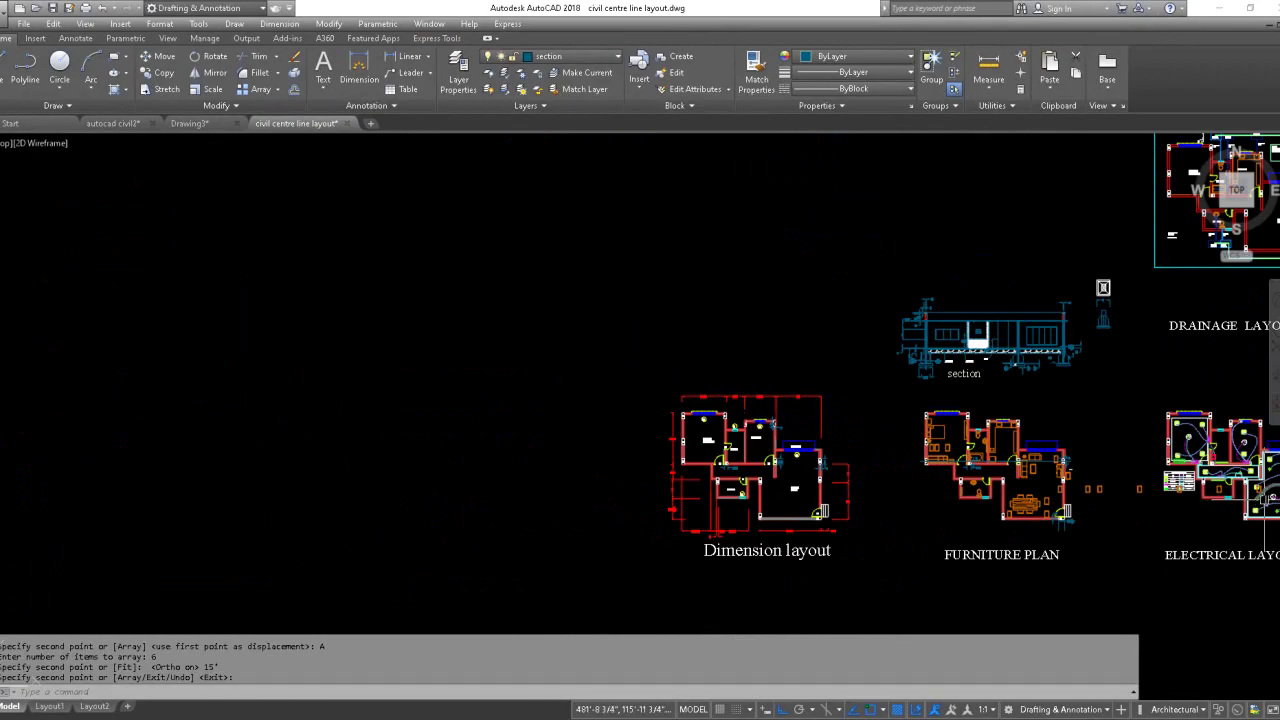
scroll(1262, 496, up, 4)
scroll(1221, 454, down, 2)
scroll(1225, 453, down, 2)
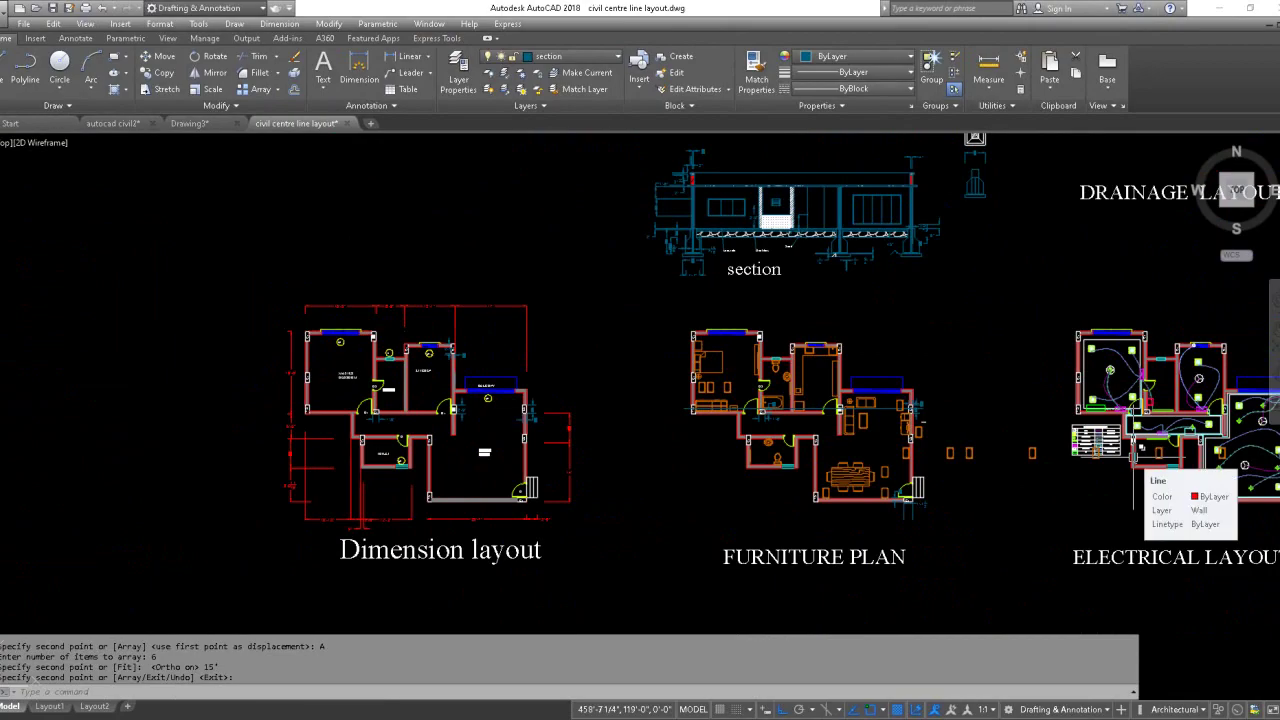
Step: Copy the upper side table to the right of the dining table to the clipboard
scroll(872, 441, up, 2)
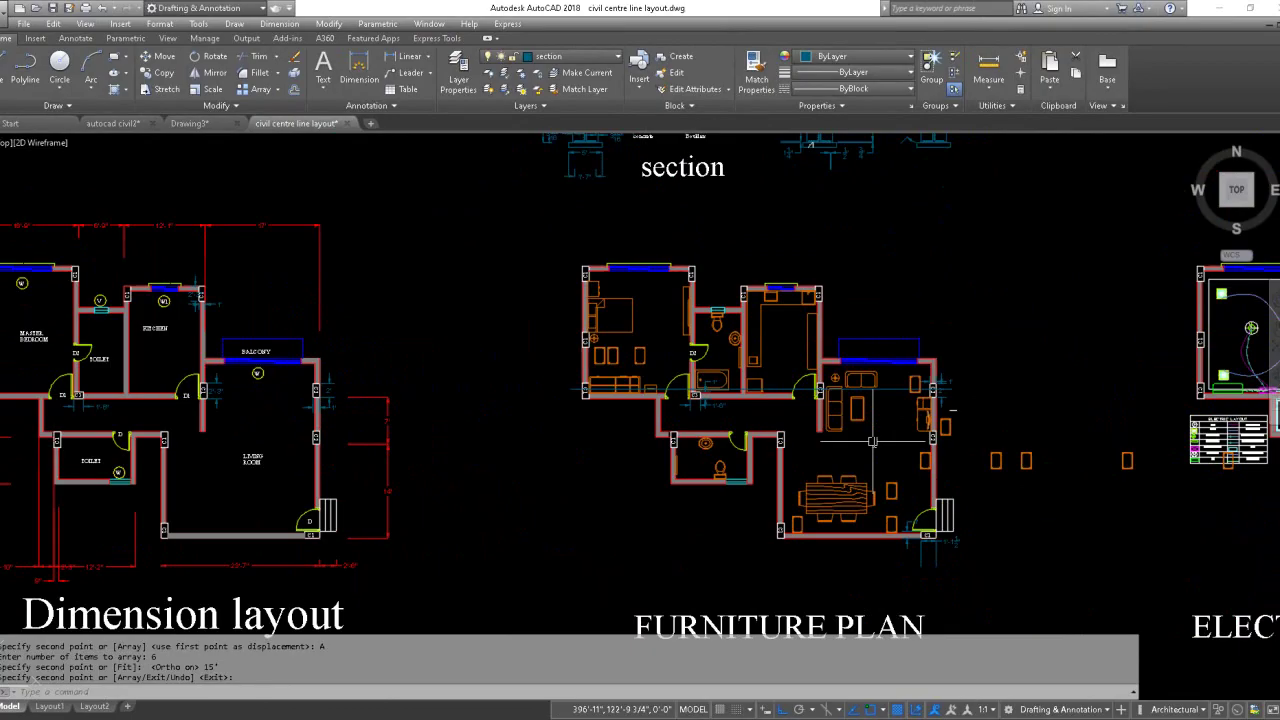
scroll(890, 485, up, 5)
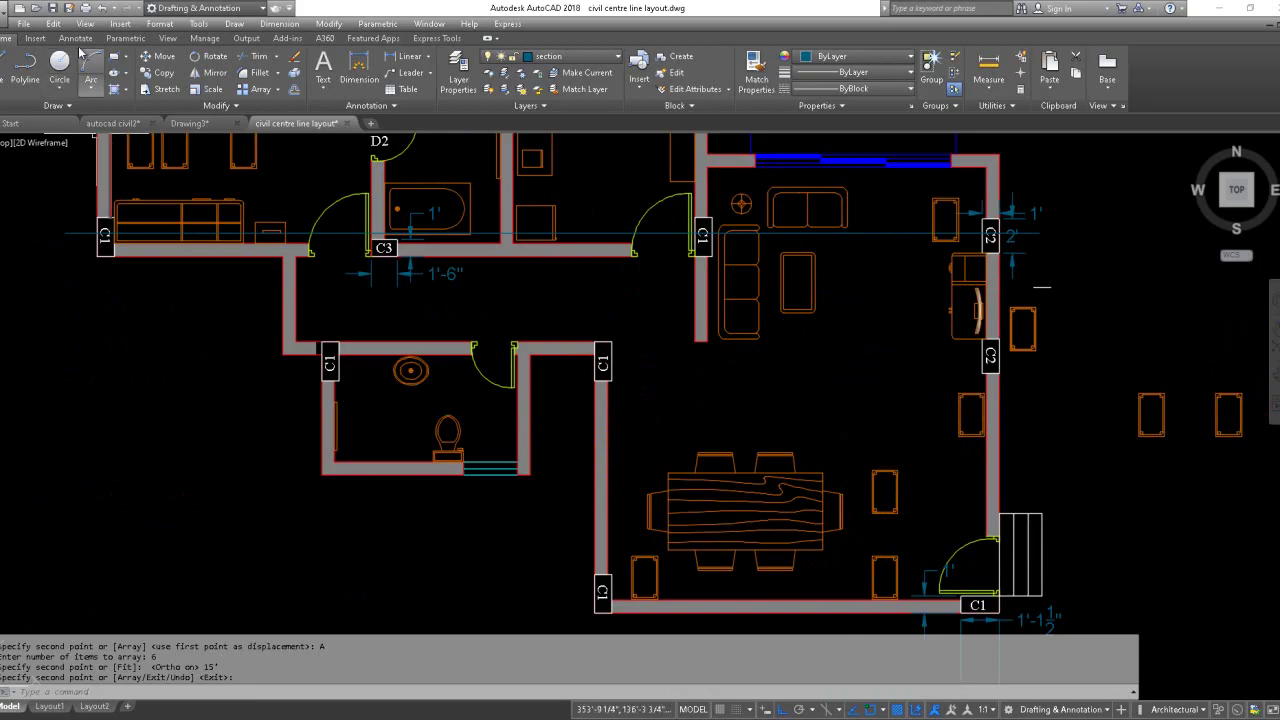
click(60, 24)
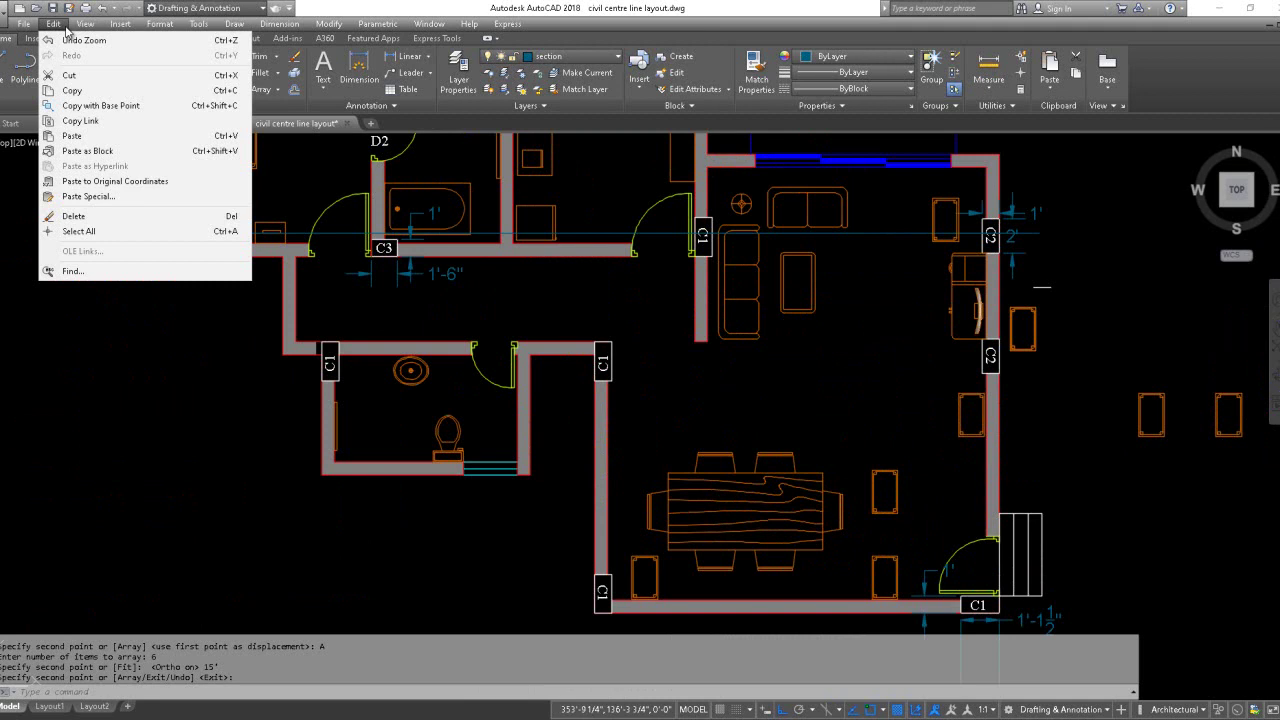
click(72, 90)
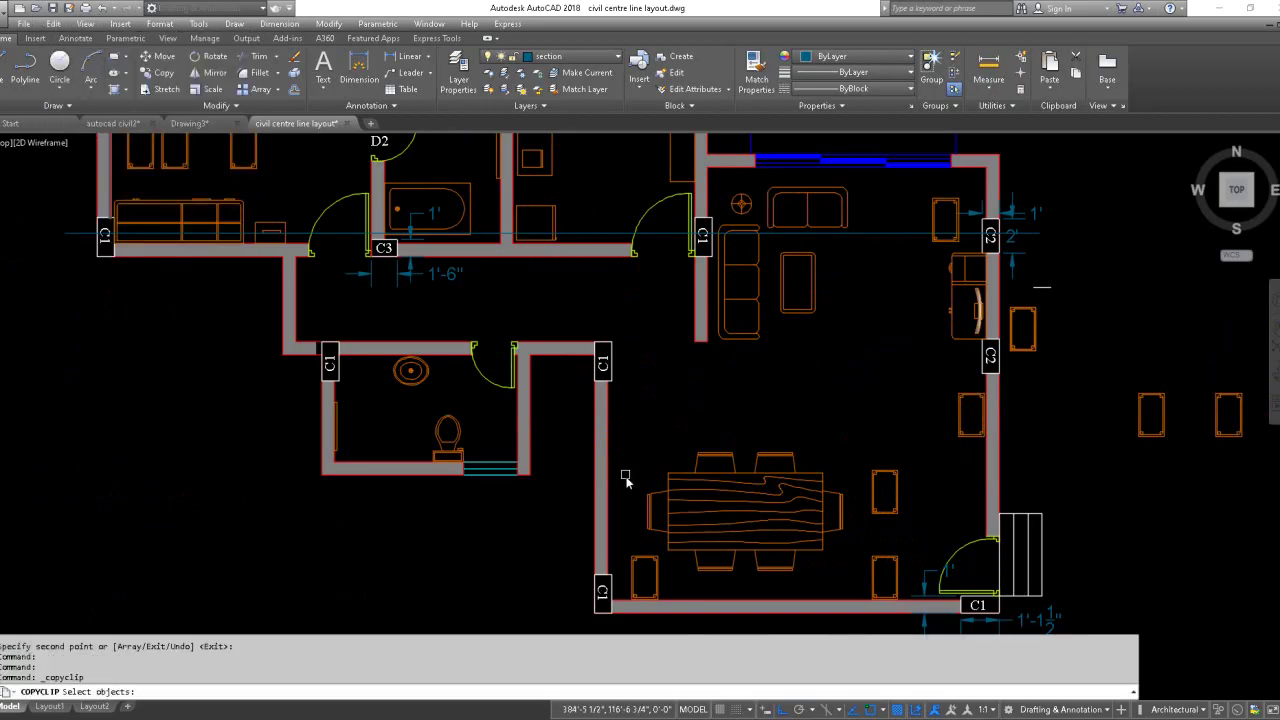
click(858, 533)
key(Return)
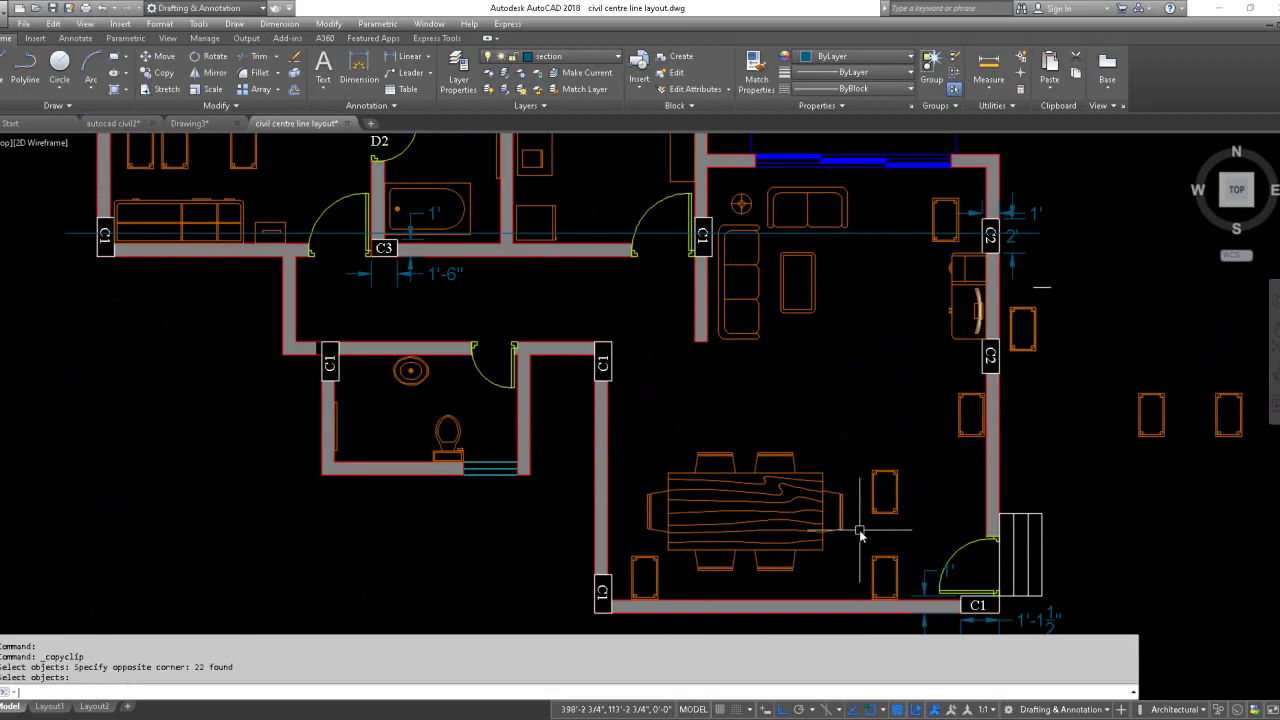
Step: Switch to the autocad civil2 drawing and paste the side table into the FURNITURE plan's bedroom, between the bed and the right wall
click(114, 124)
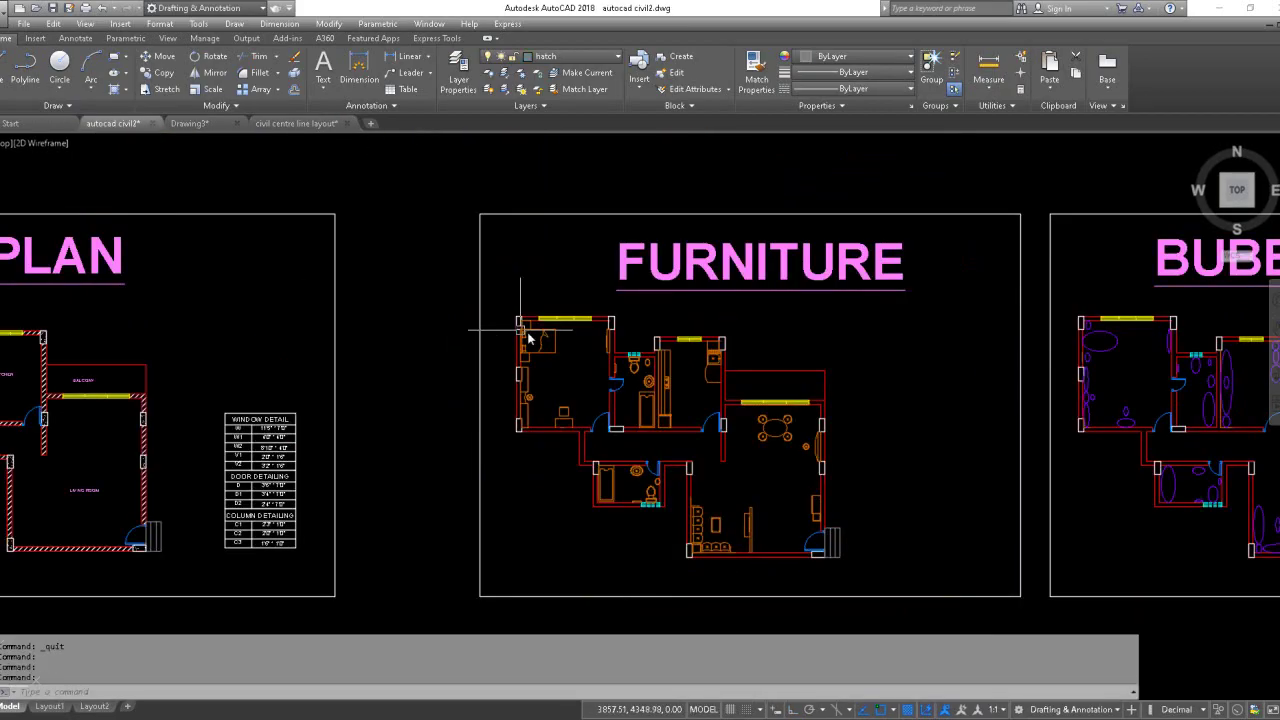
scroll(577, 337, up, 3)
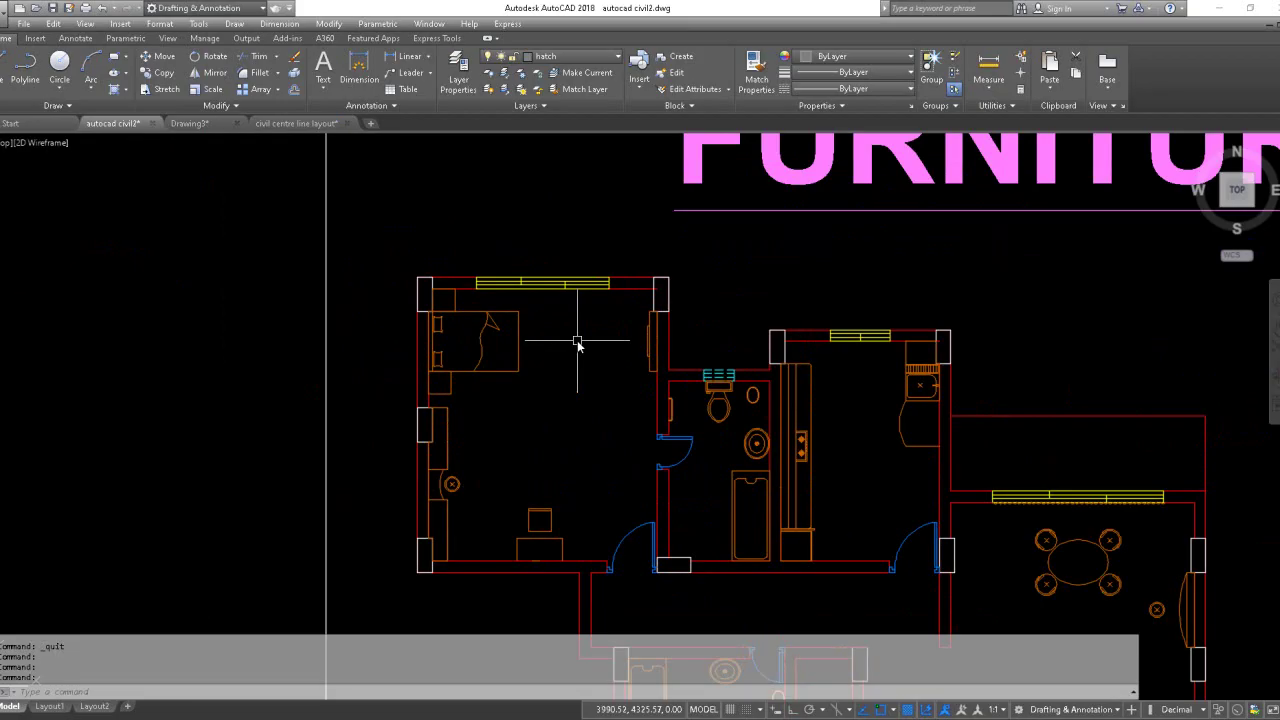
click(53, 23)
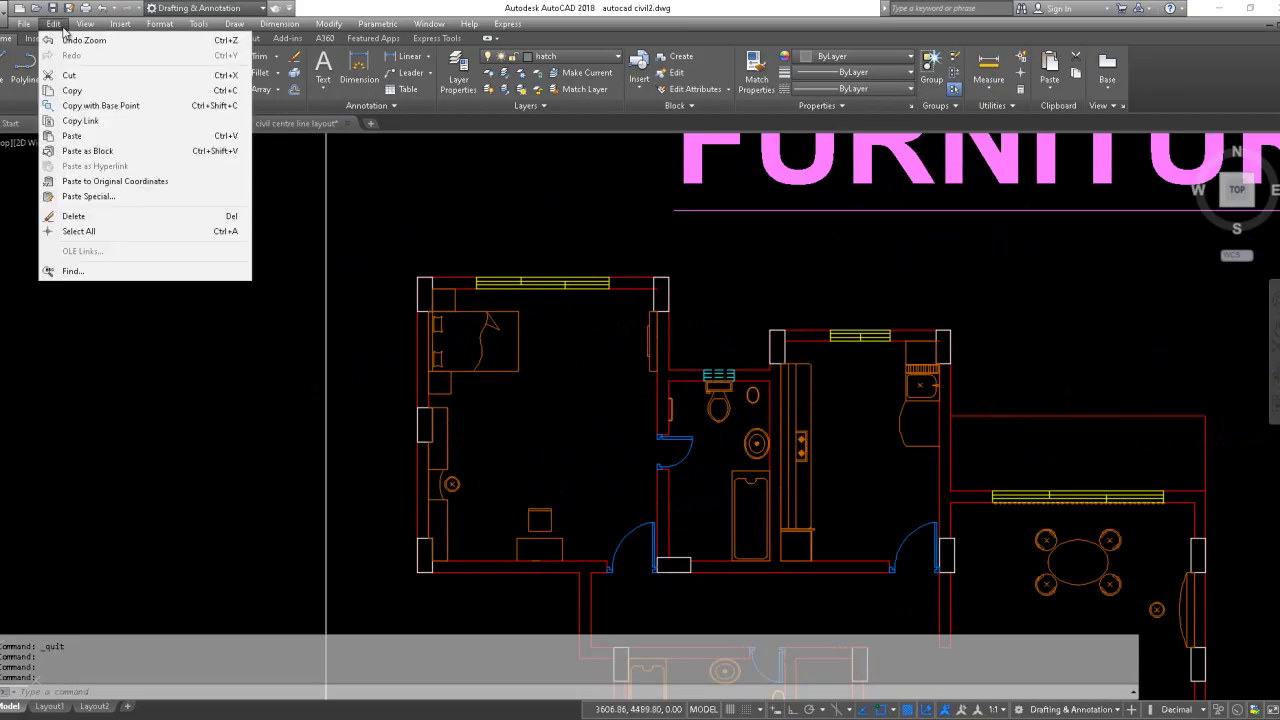
click(72, 136)
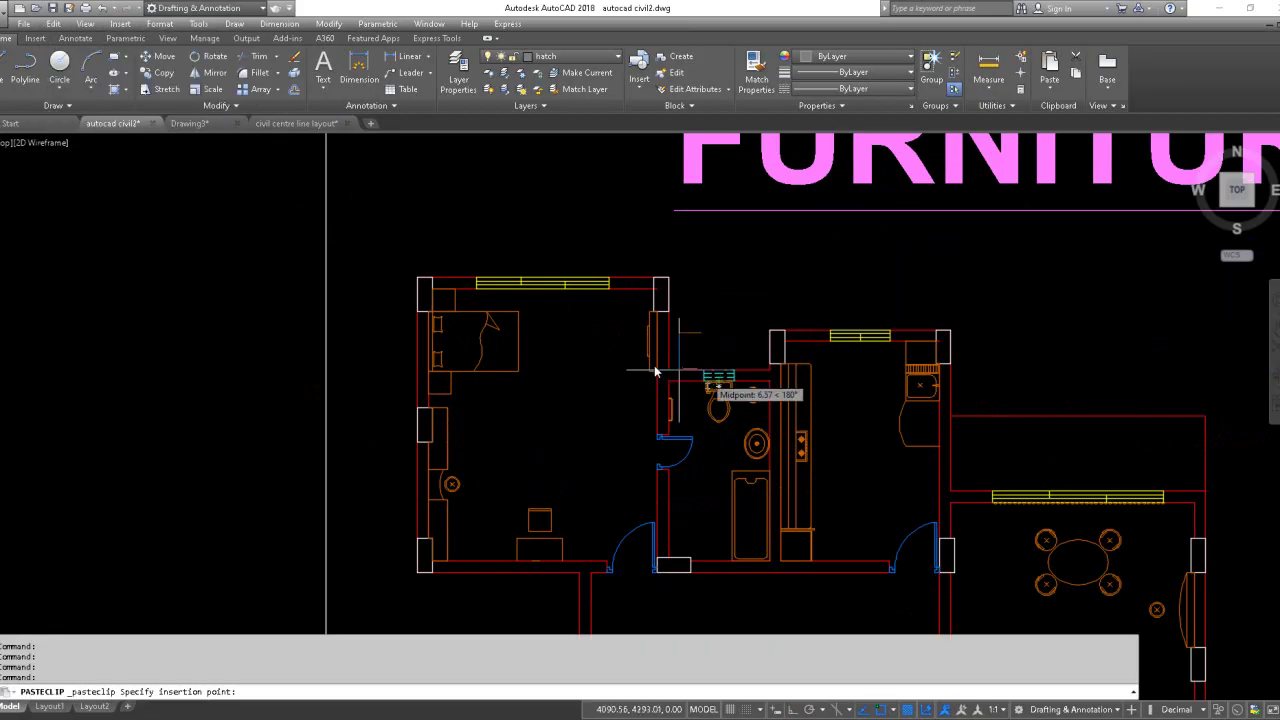
click(579, 340)
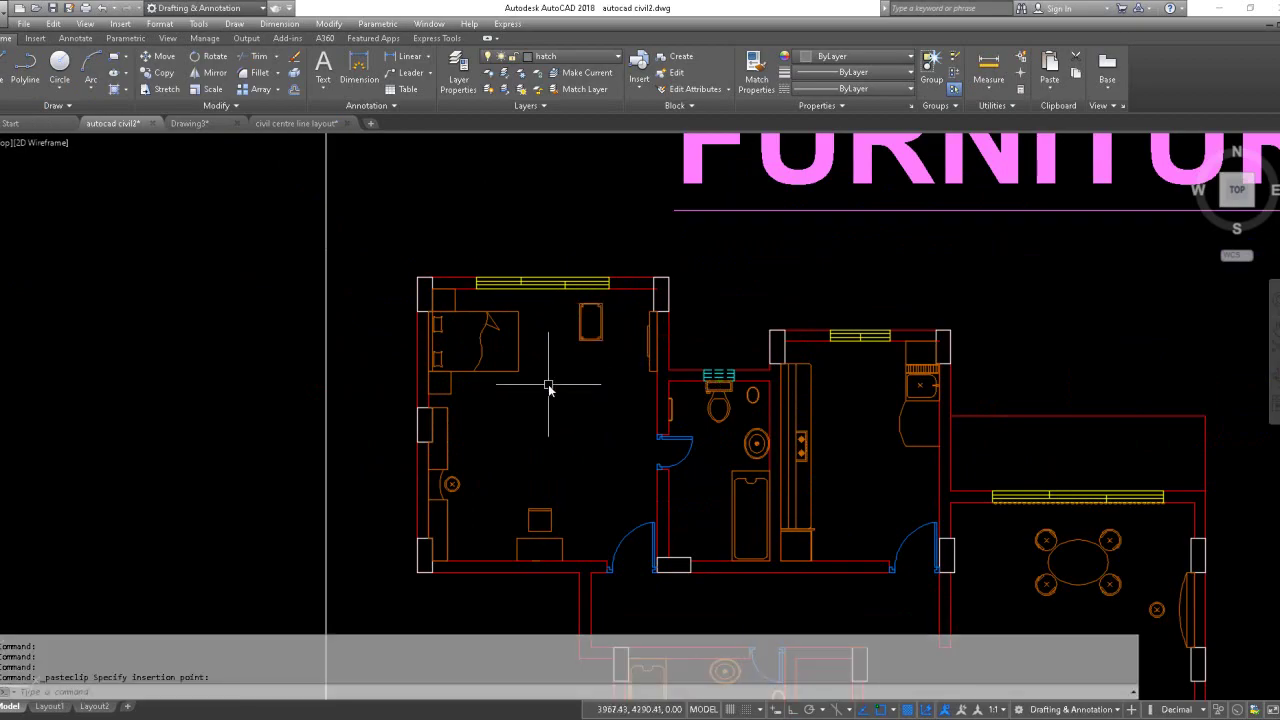
scroll(580, 348, up, 4)
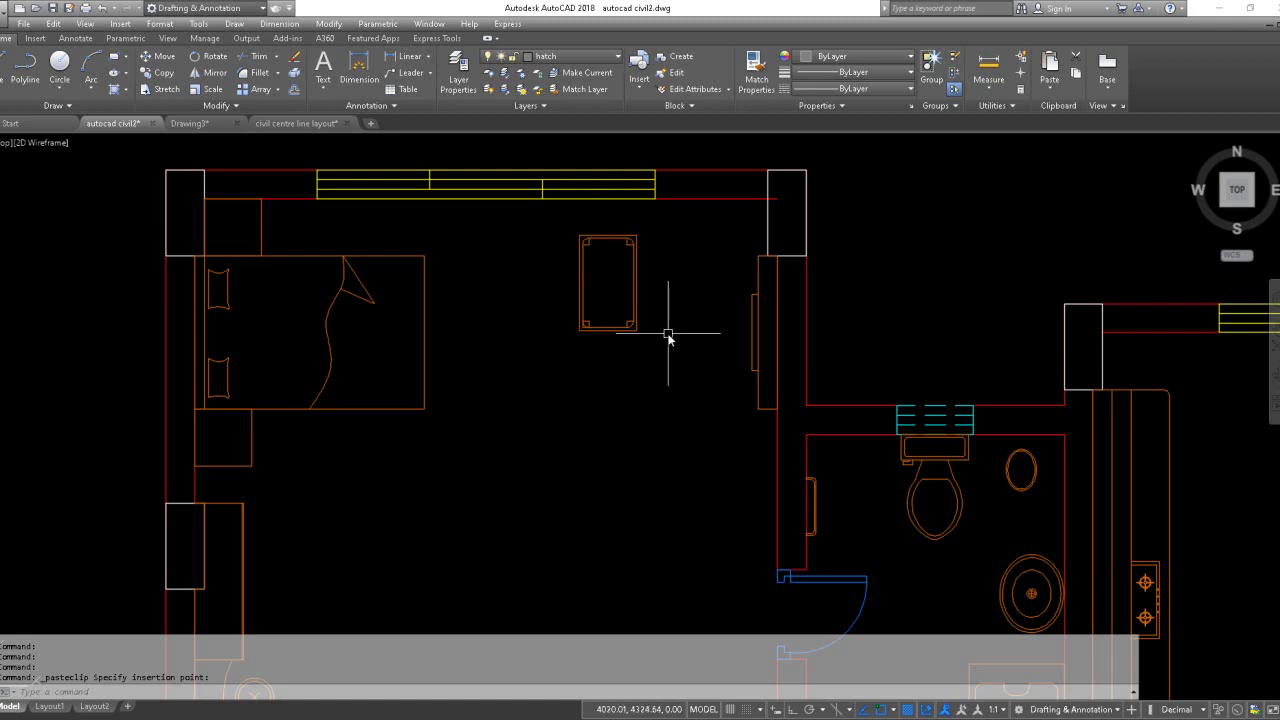
scroll(668, 333, down, 2)
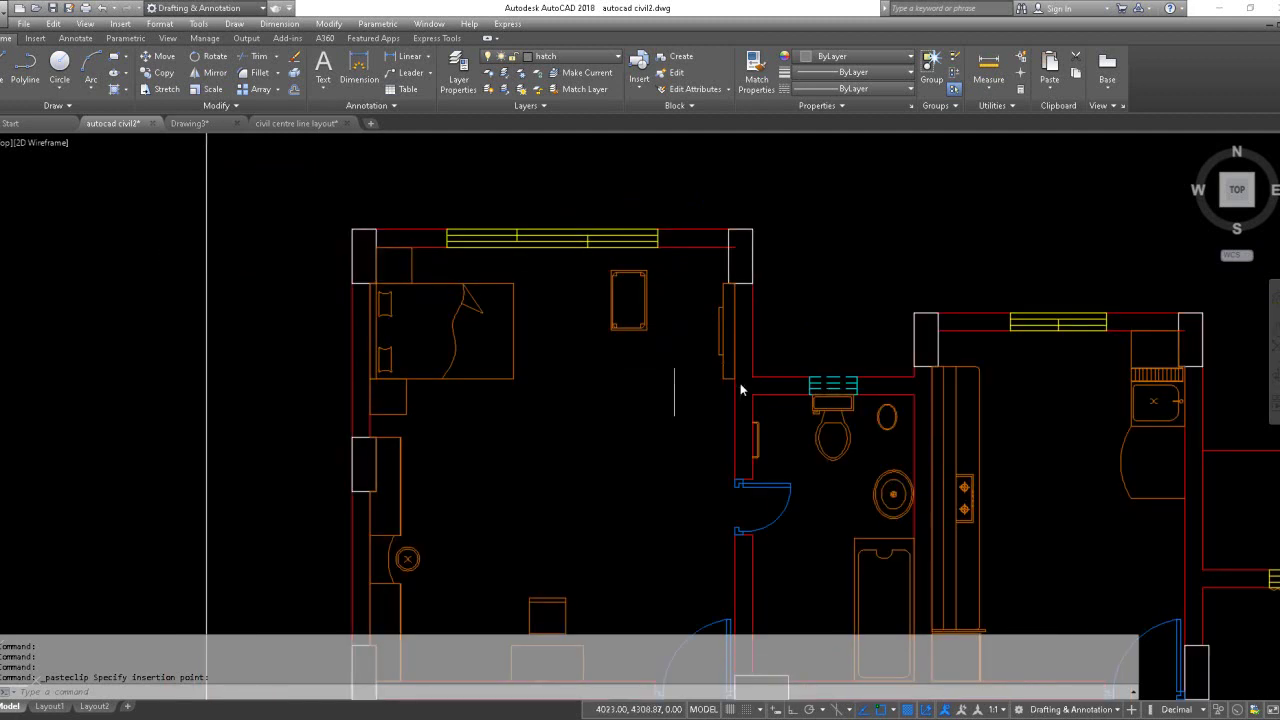
Step: Copy the desk and chair along the bedroom's lower wall in the FURNITURE plan to the clipboard
scroll(789, 383, down, 4)
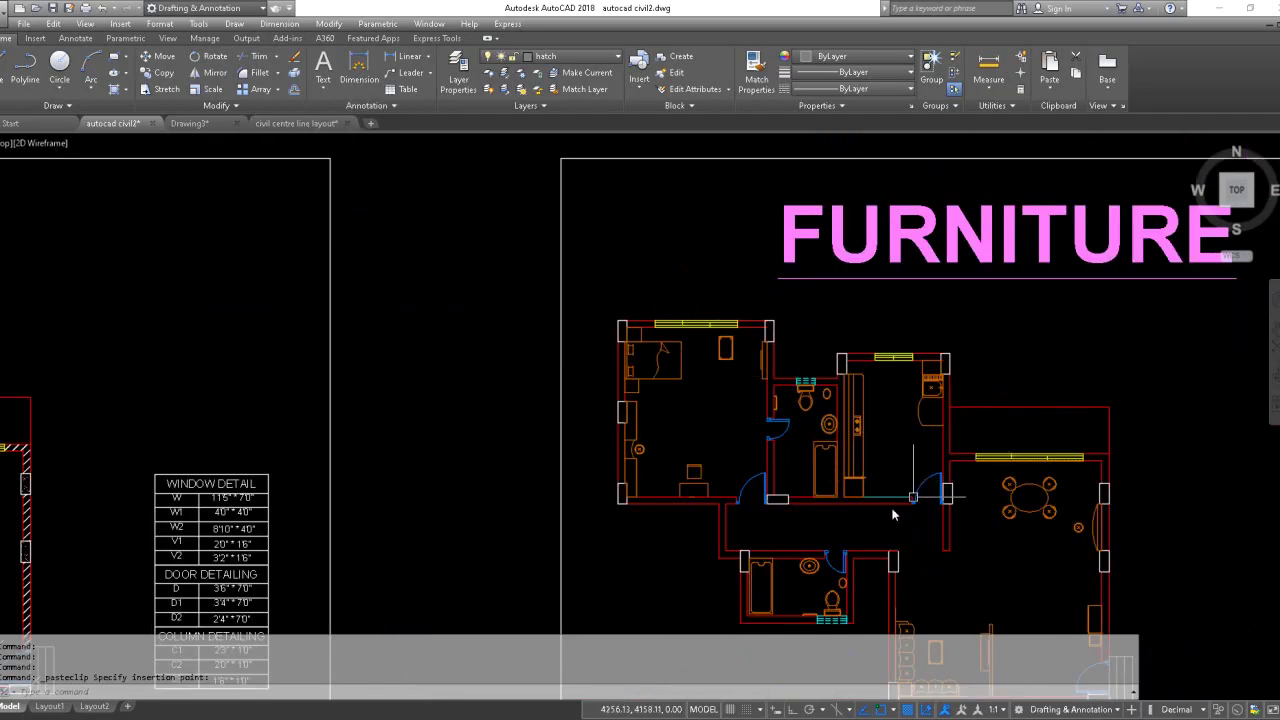
scroll(674, 512, up, 2)
scroll(720, 465, up, 6)
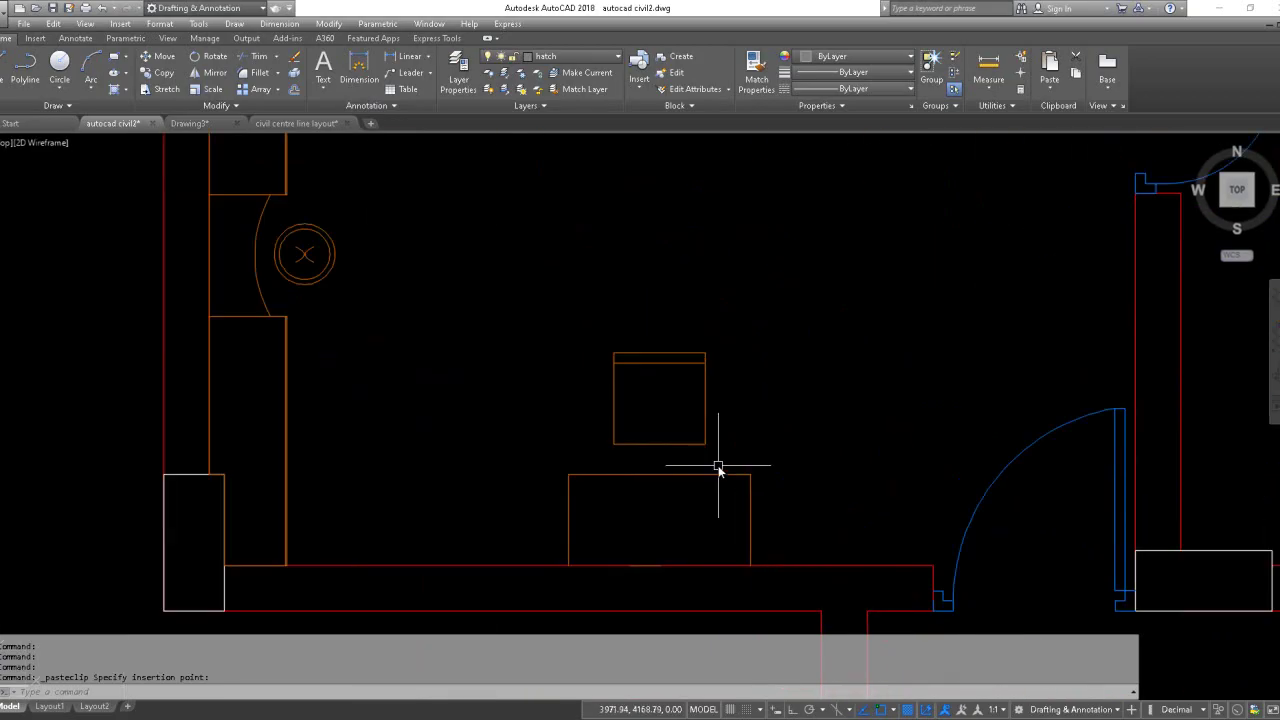
scroll(714, 455, down, 2)
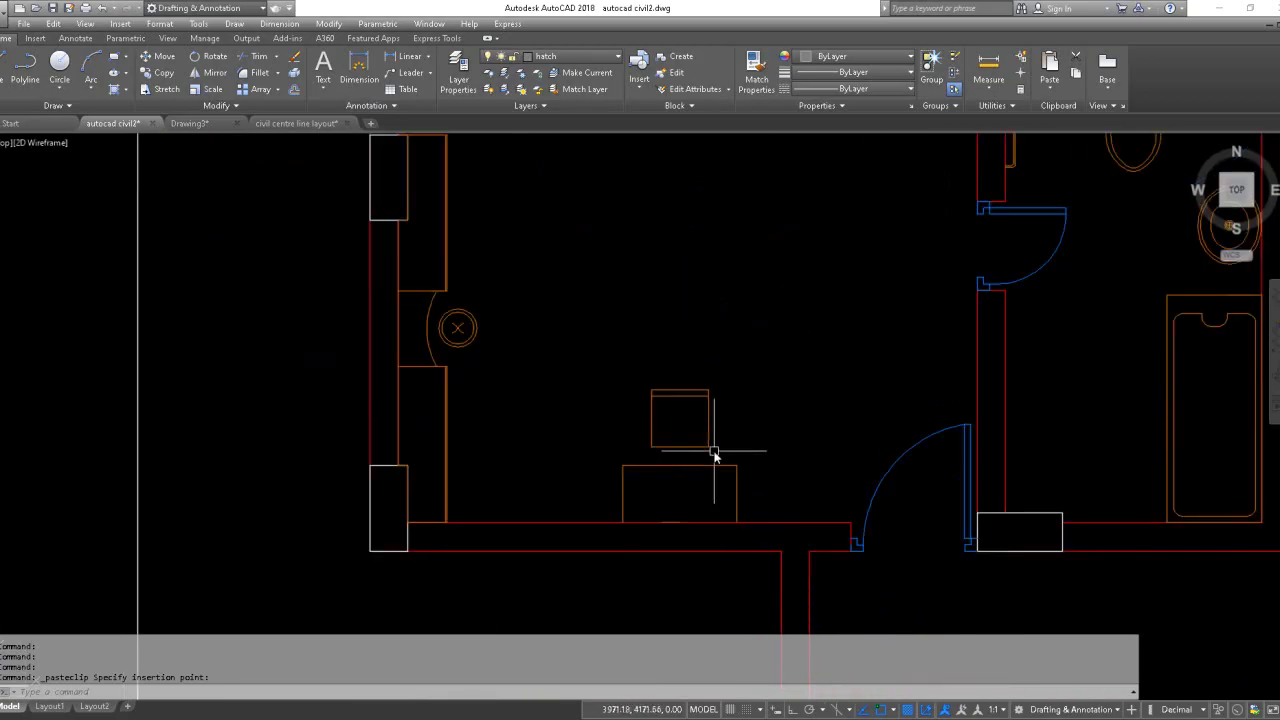
scroll(714, 455, down, 2)
scroll(712, 436, up, 5)
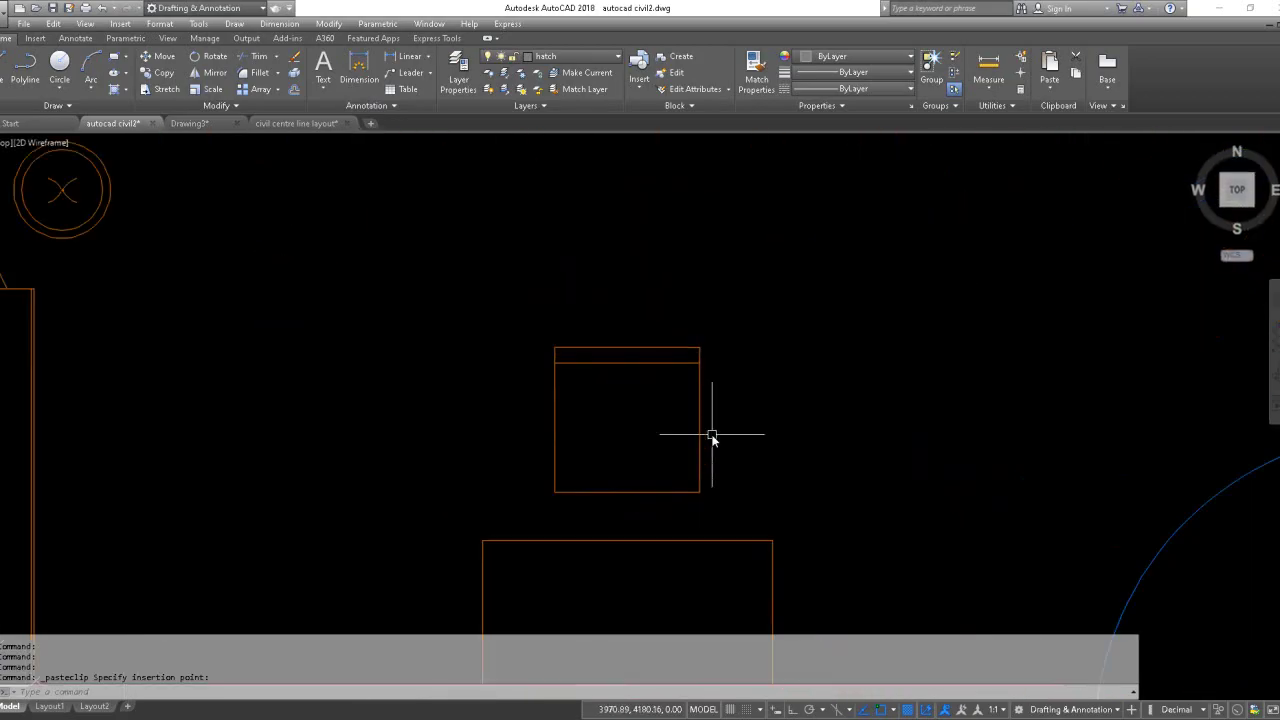
scroll(713, 440, down, 4)
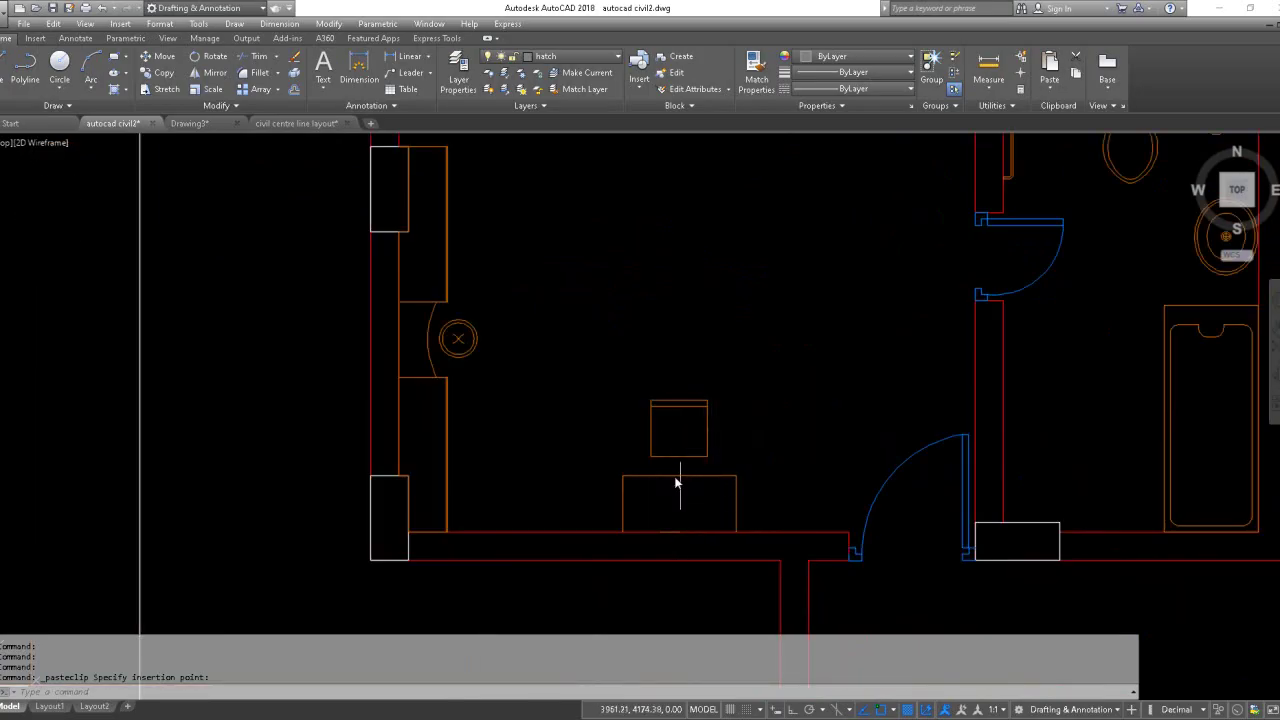
click(594, 549)
click(594, 549)
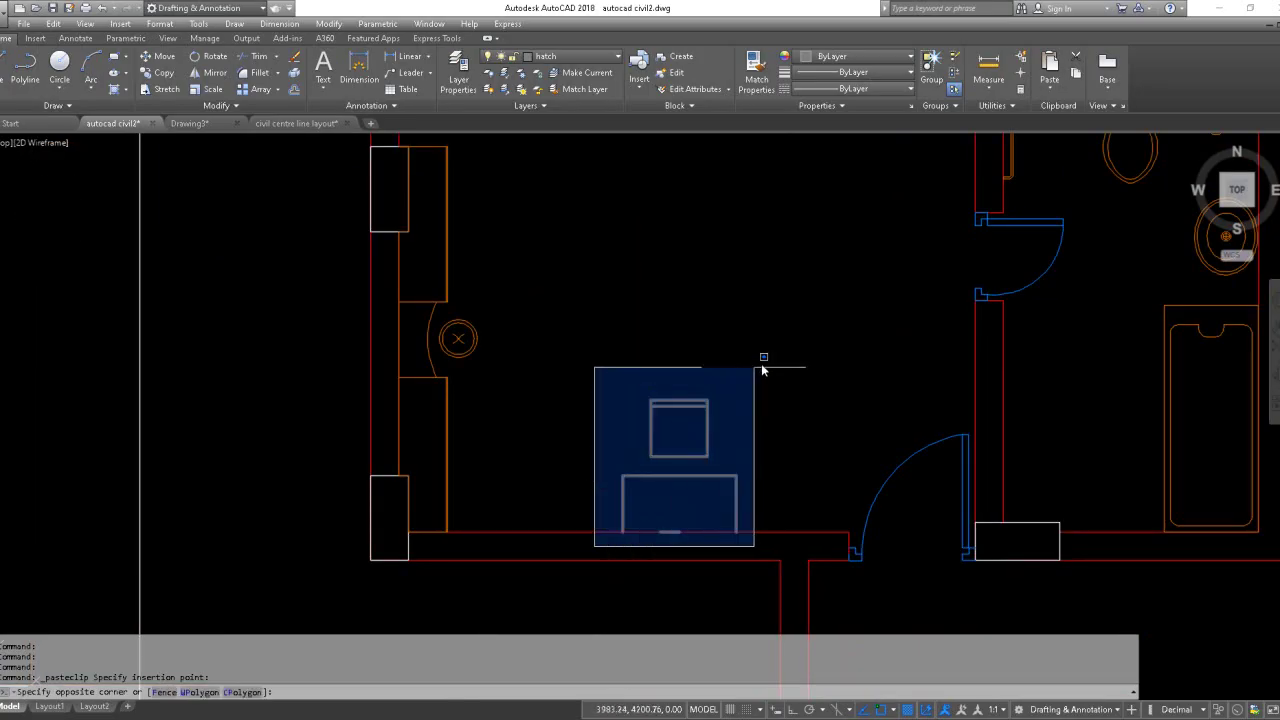
click(761, 366)
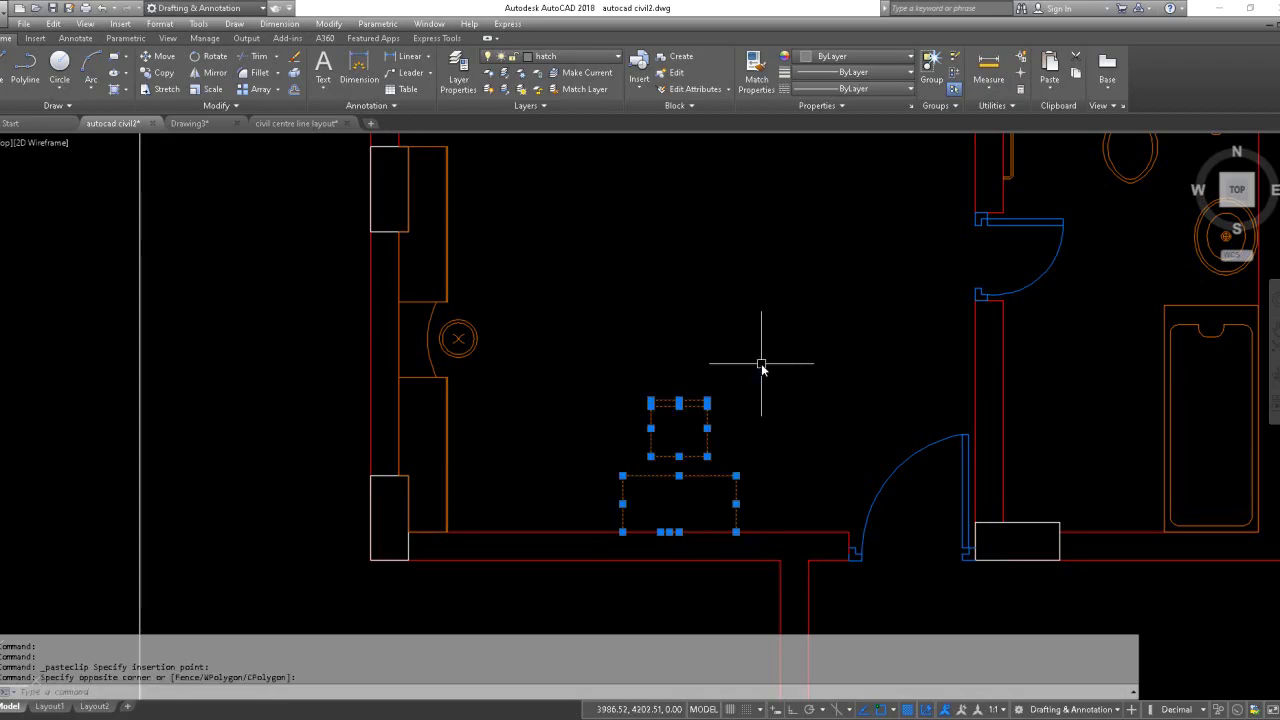
click(58, 24)
click(46, 89)
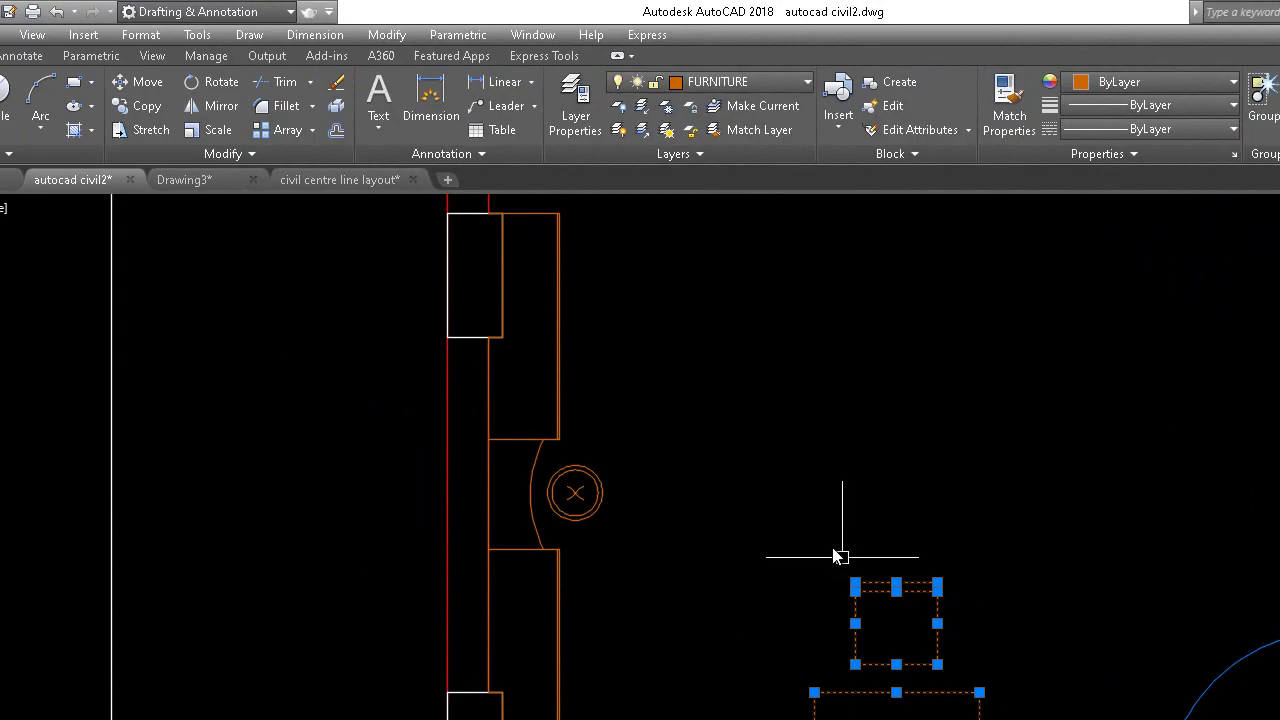
click(3, 36)
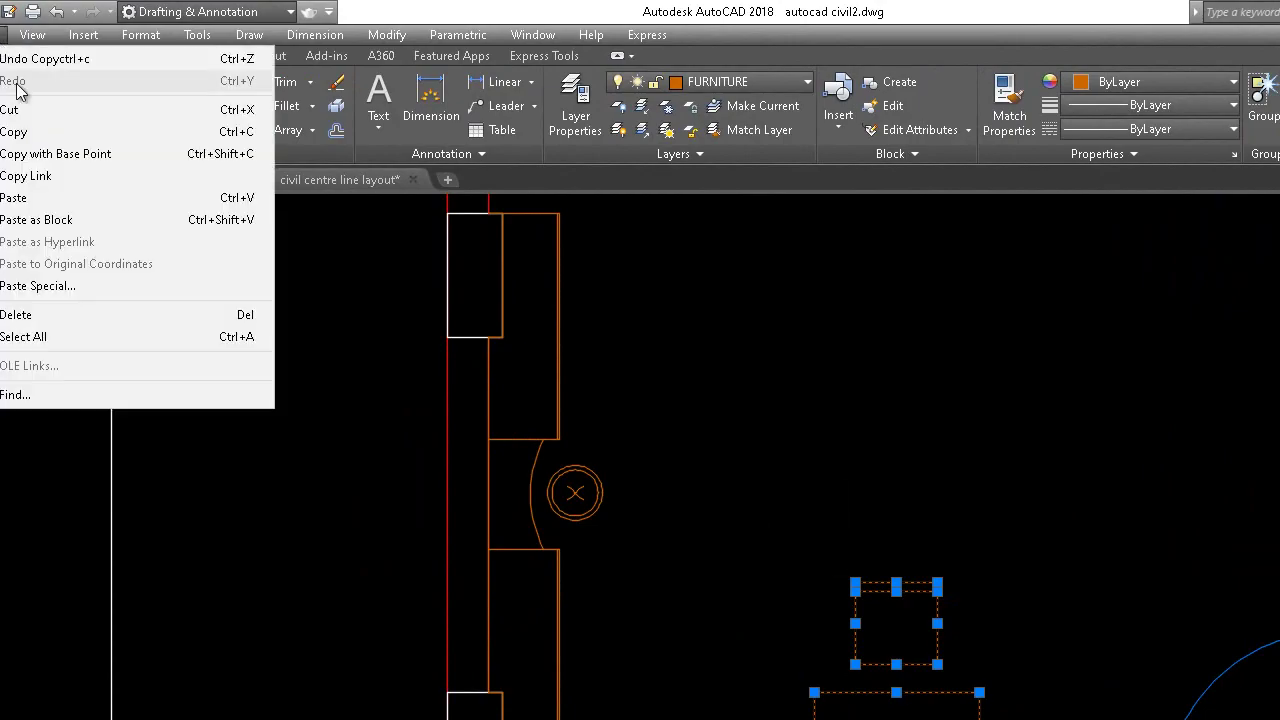
click(30, 129)
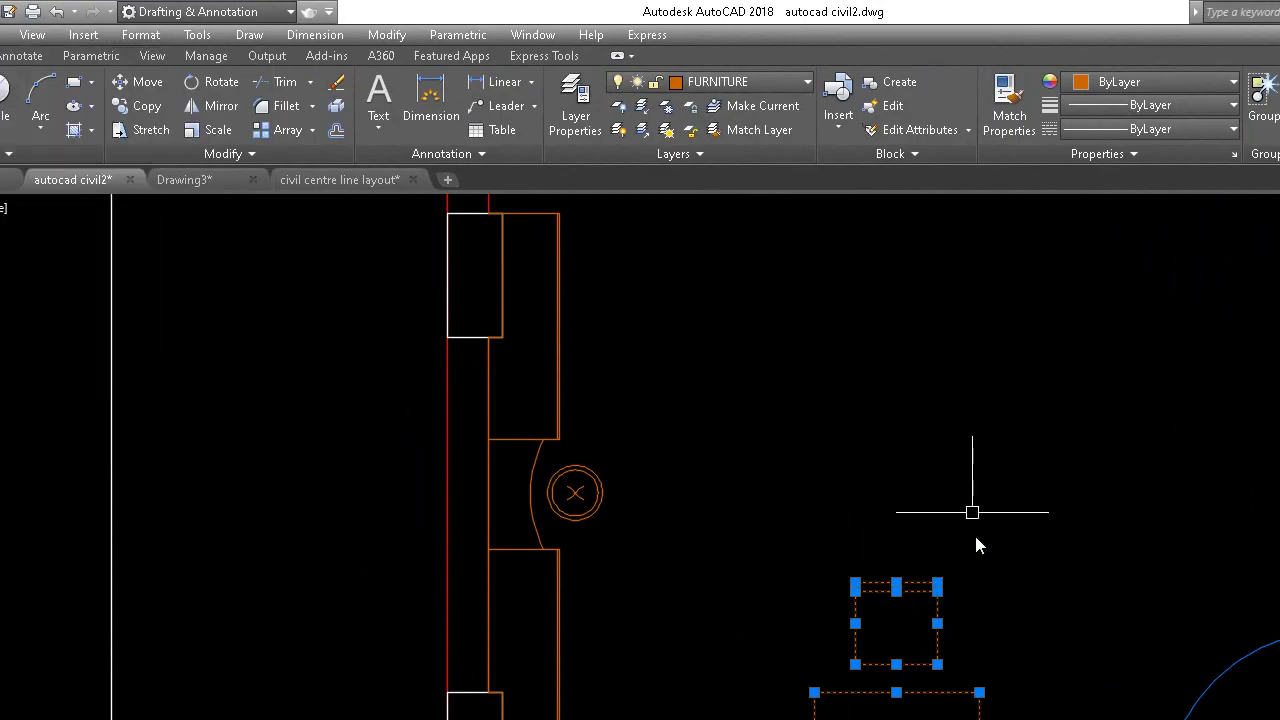
key(Escape)
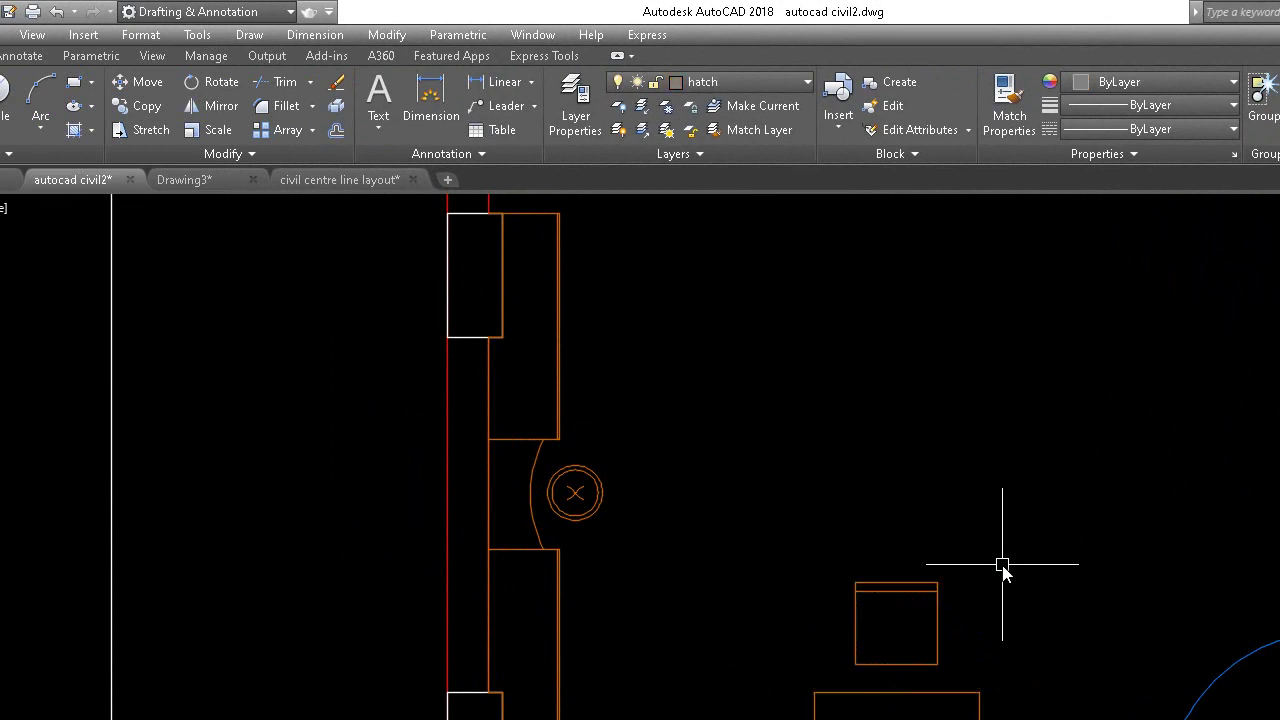
Step: Switch to the civil centre line layout drawing and paste the desk and chair against the kitchen's lower wall, just left of the door
click(375, 182)
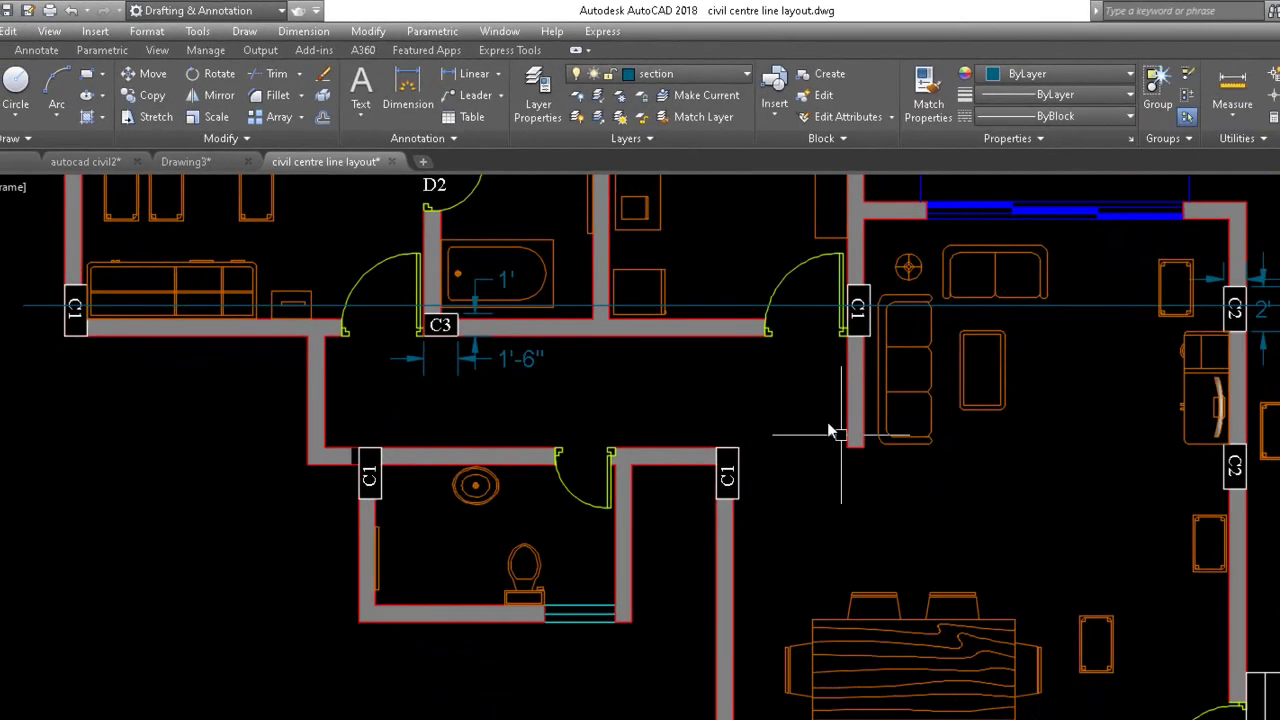
scroll(930, 480, down, 2)
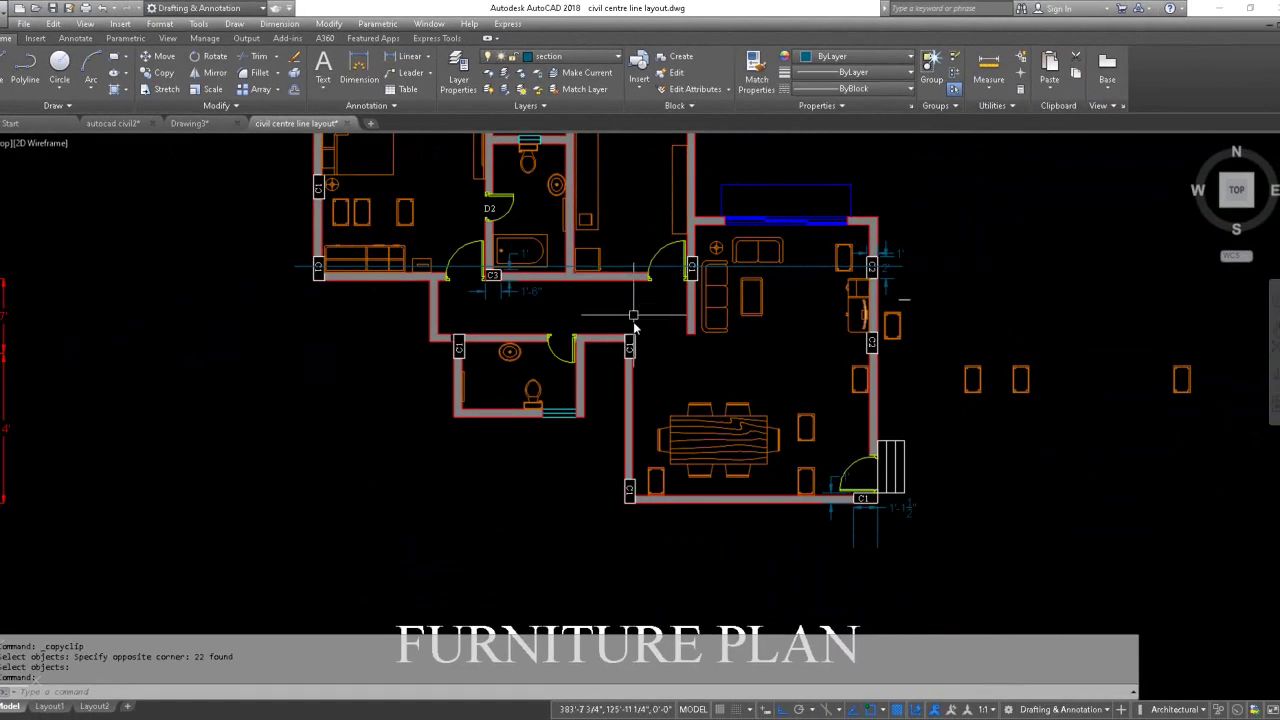
scroll(612, 350, down, 3)
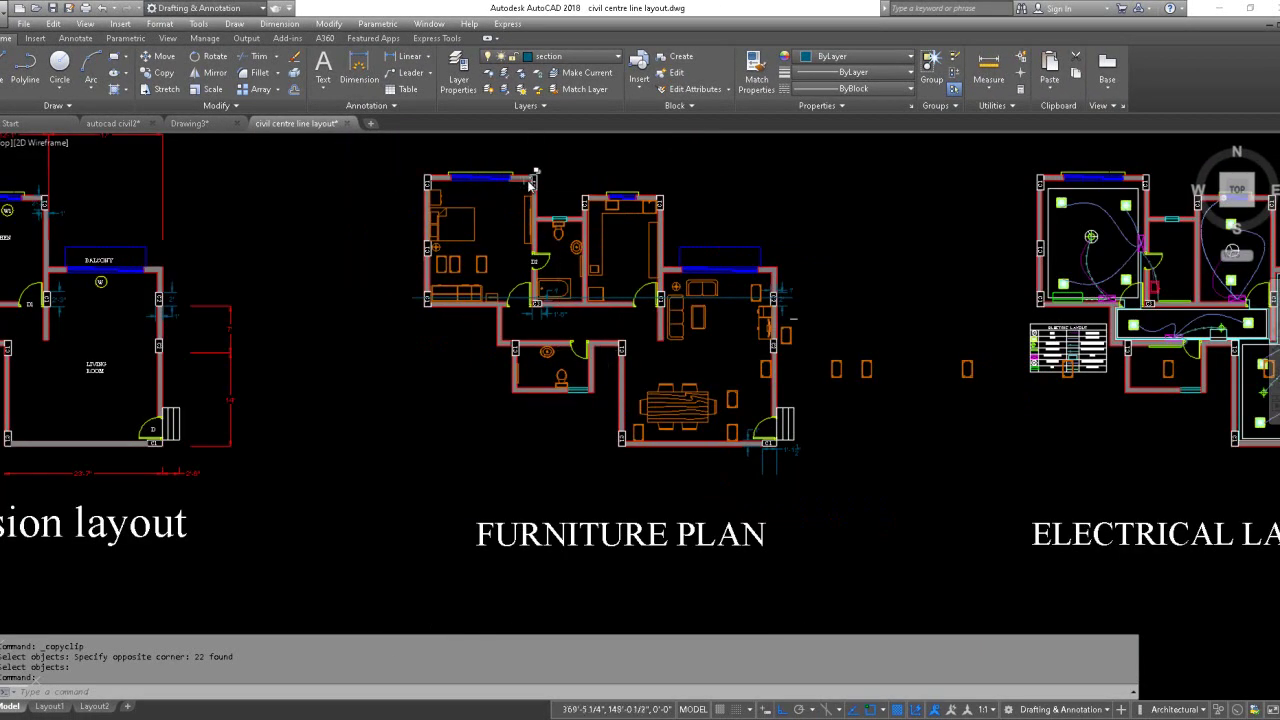
scroll(530, 183, up, 4)
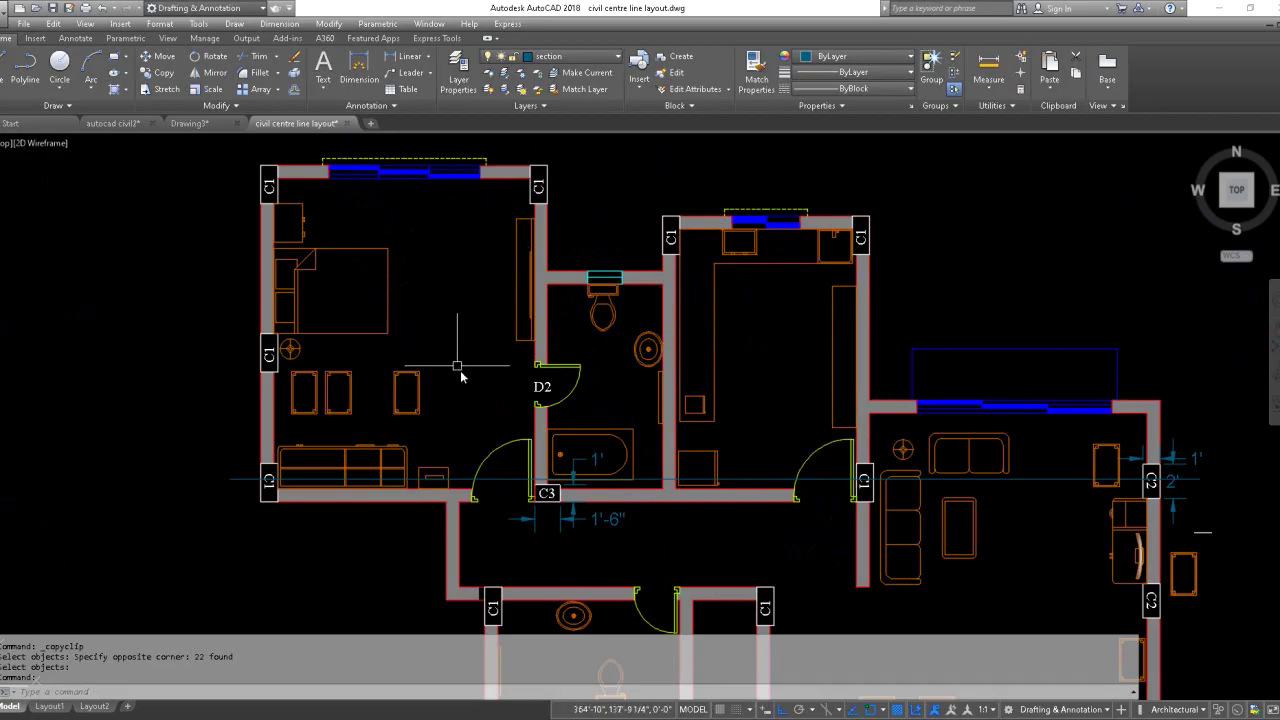
scroll(660, 430, down, 5)
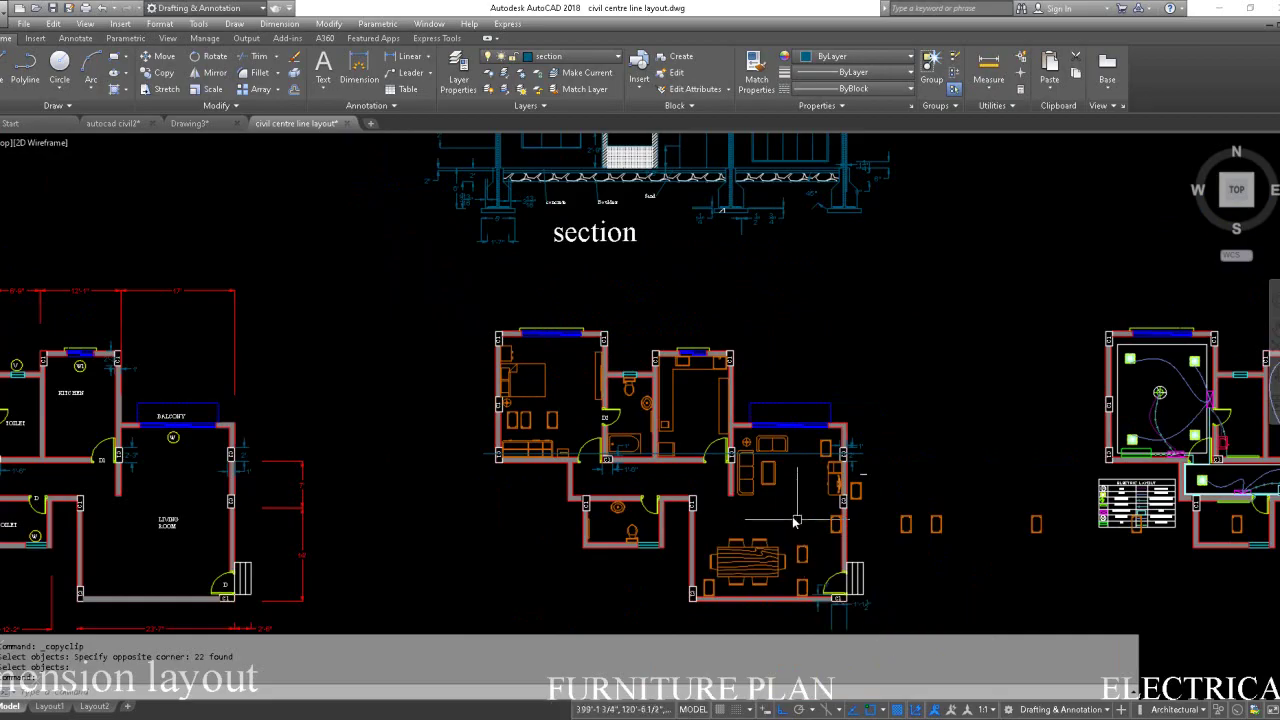
scroll(720, 490, up, 2)
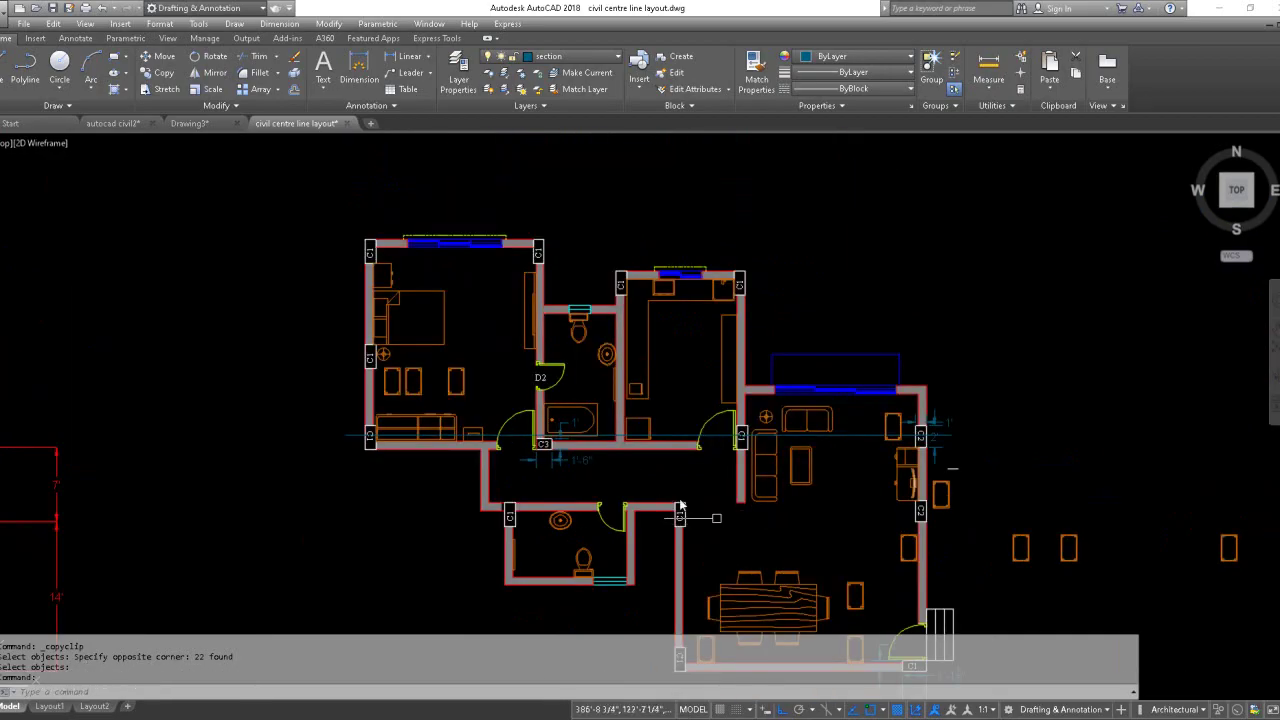
click(55, 23)
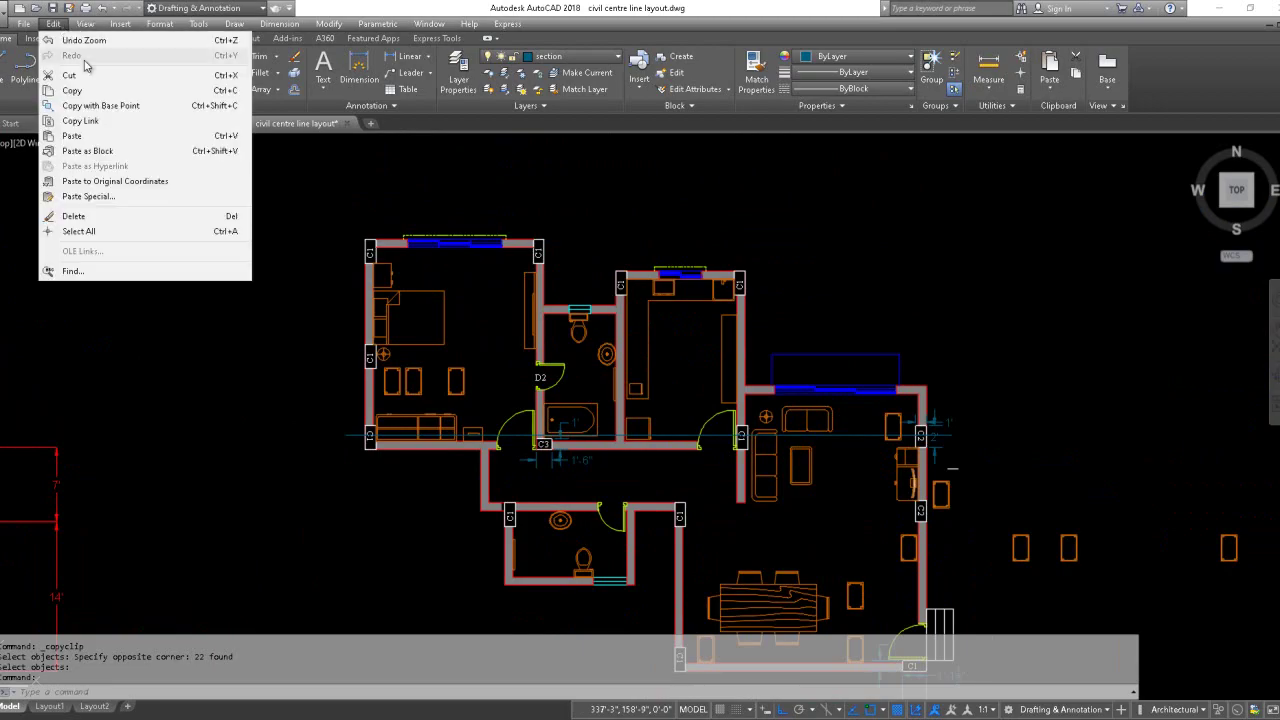
click(103, 133)
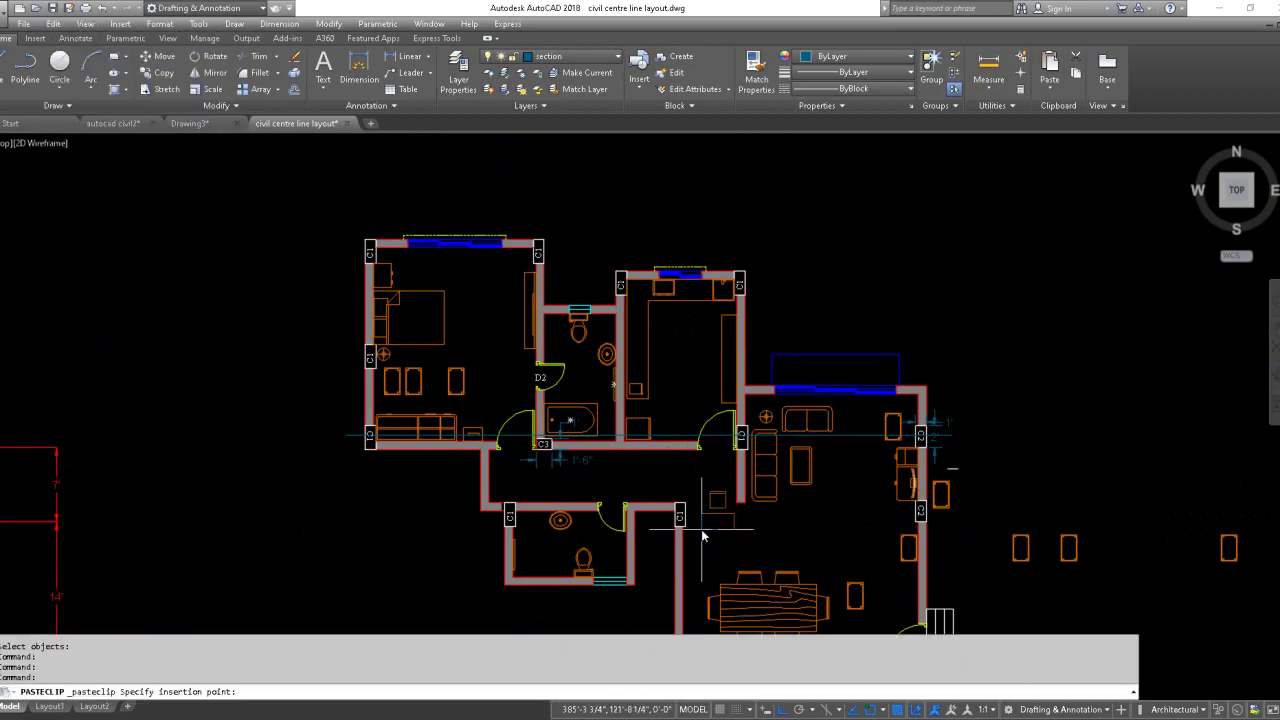
scroll(673, 425, up, 4)
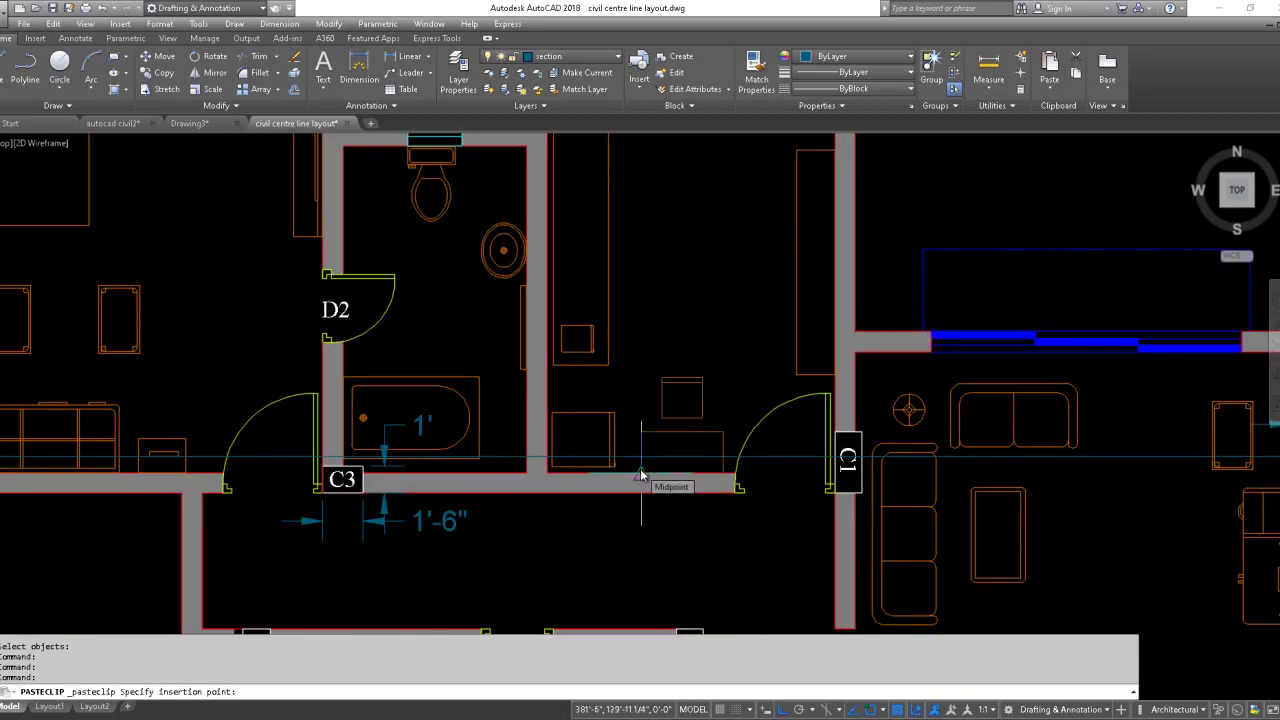
click(641, 475)
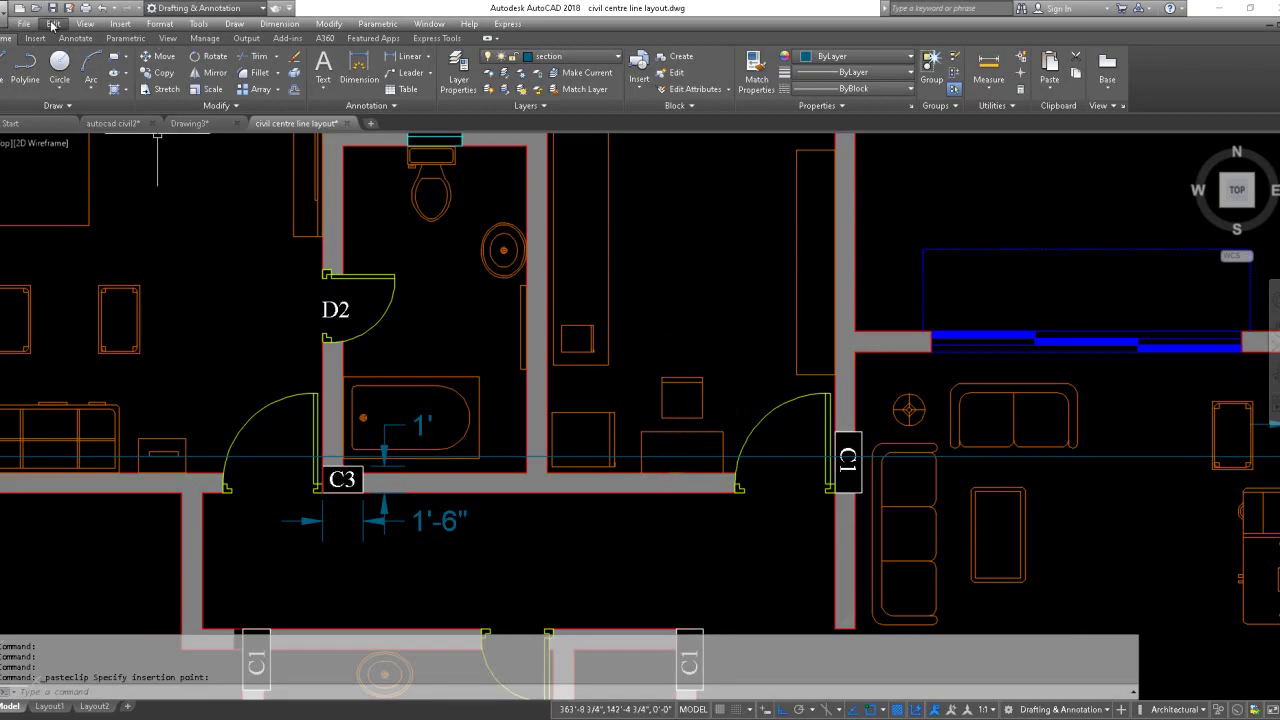
Step: Cut the two-seat sofa below the living room window to the clipboard, leaving the long section line out of the selection
scroll(776, 378, down, 2)
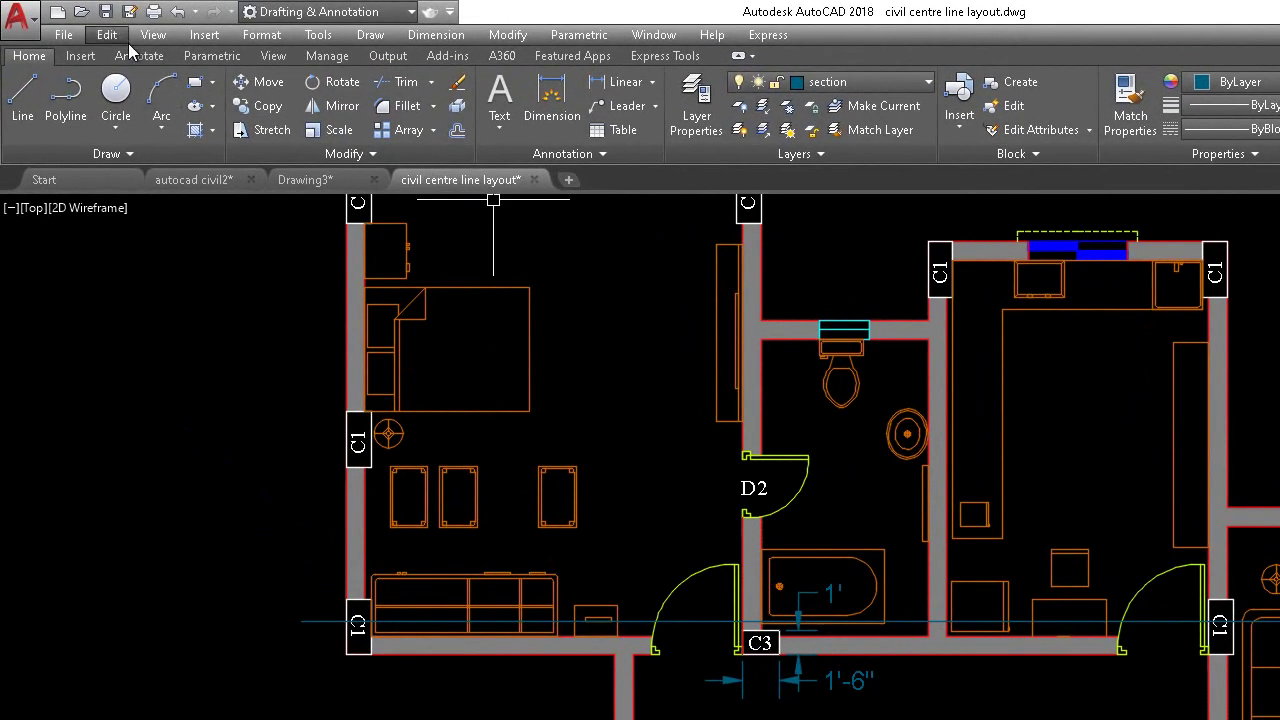
click(99, 33)
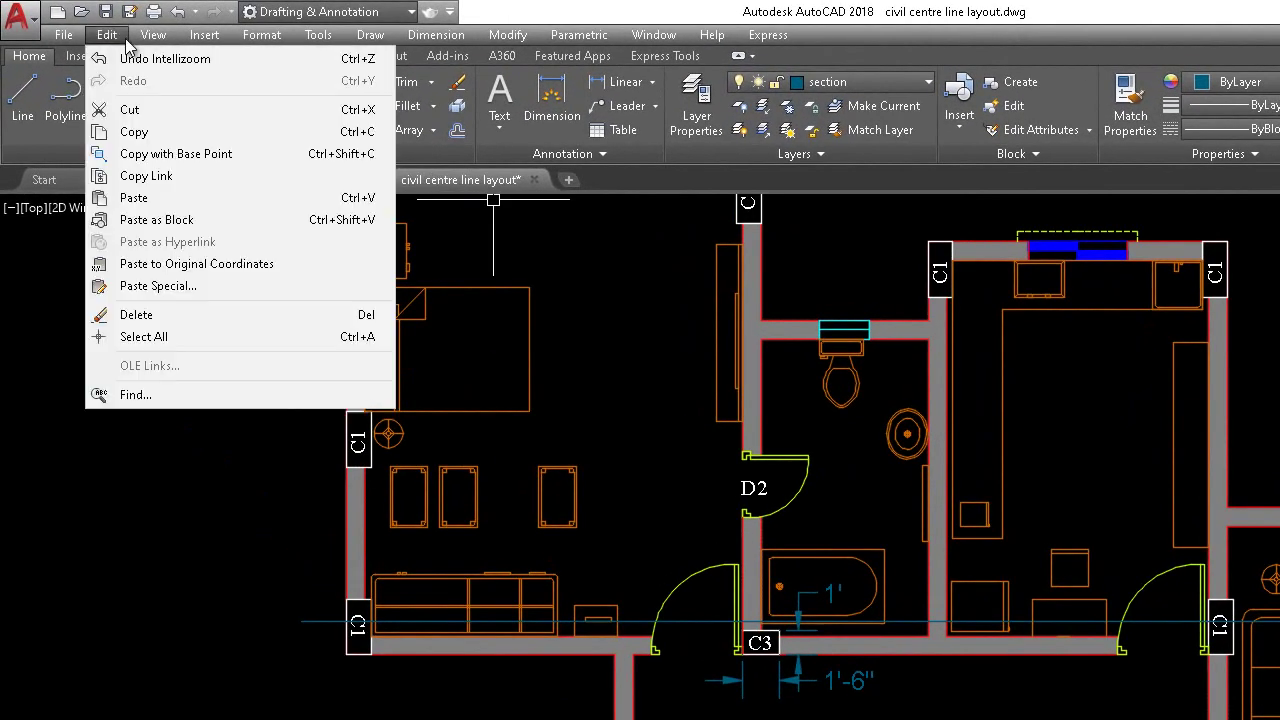
click(157, 120)
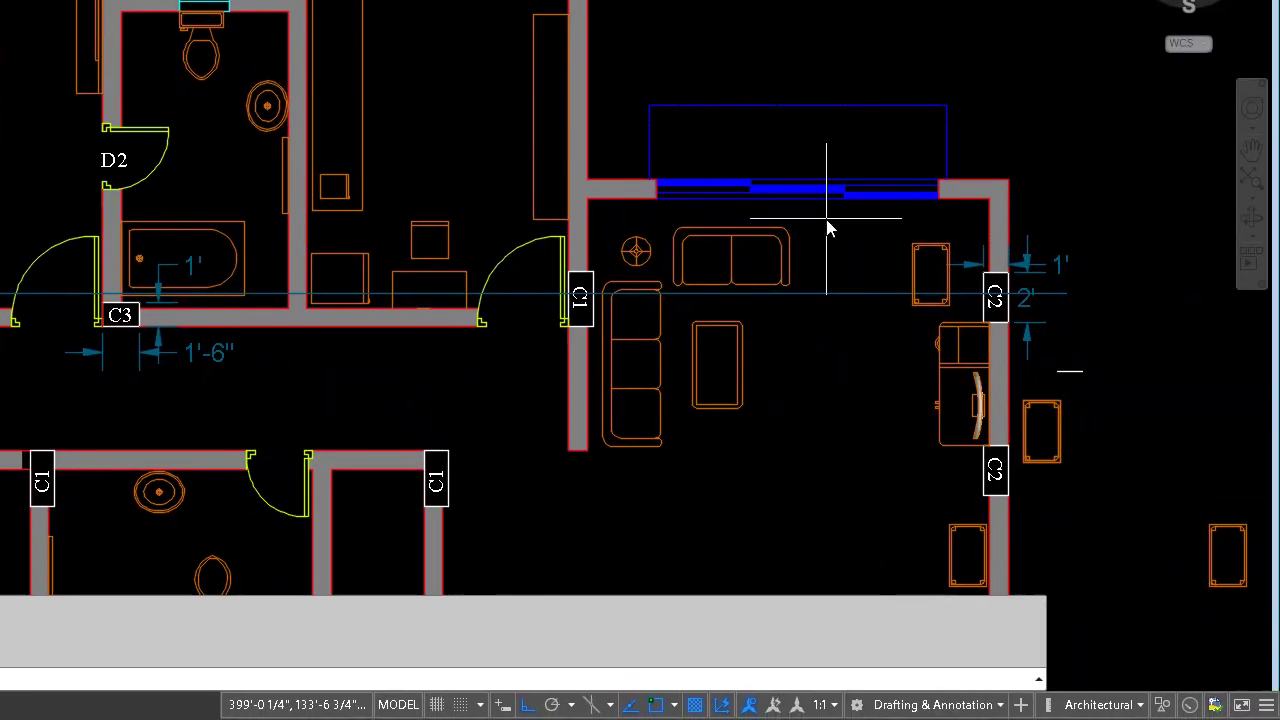
click(826, 218)
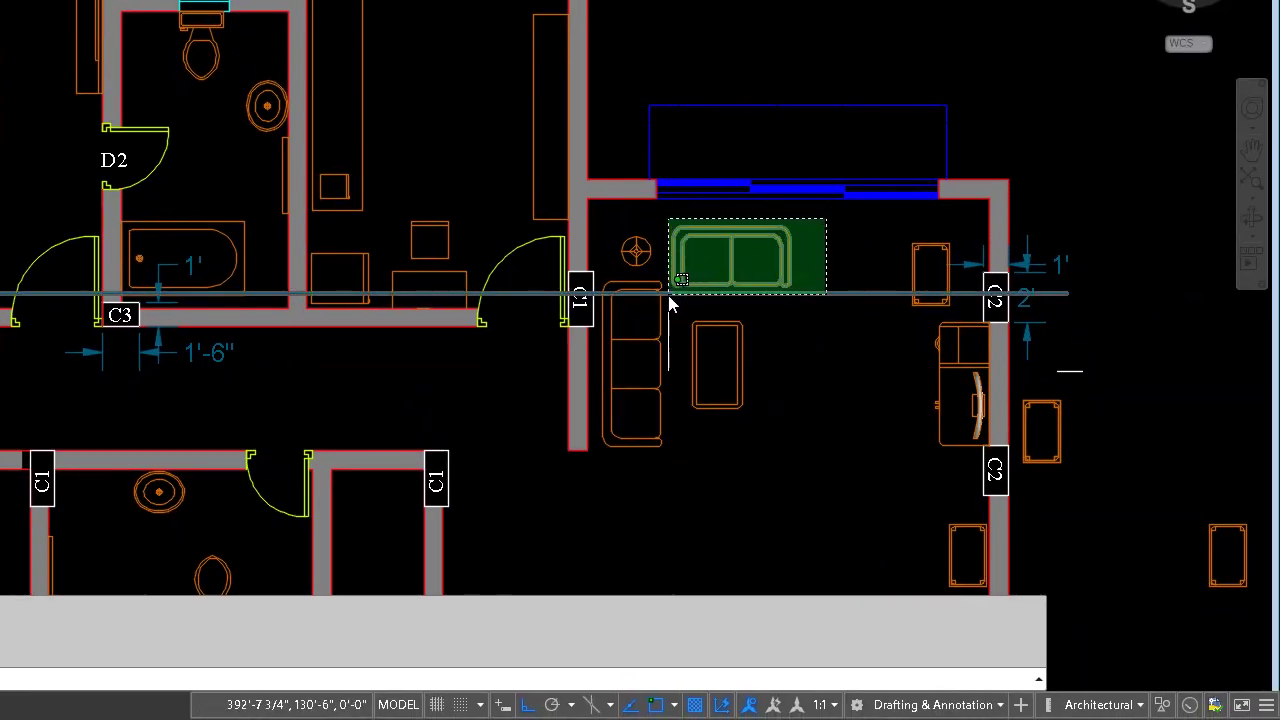
click(668, 296)
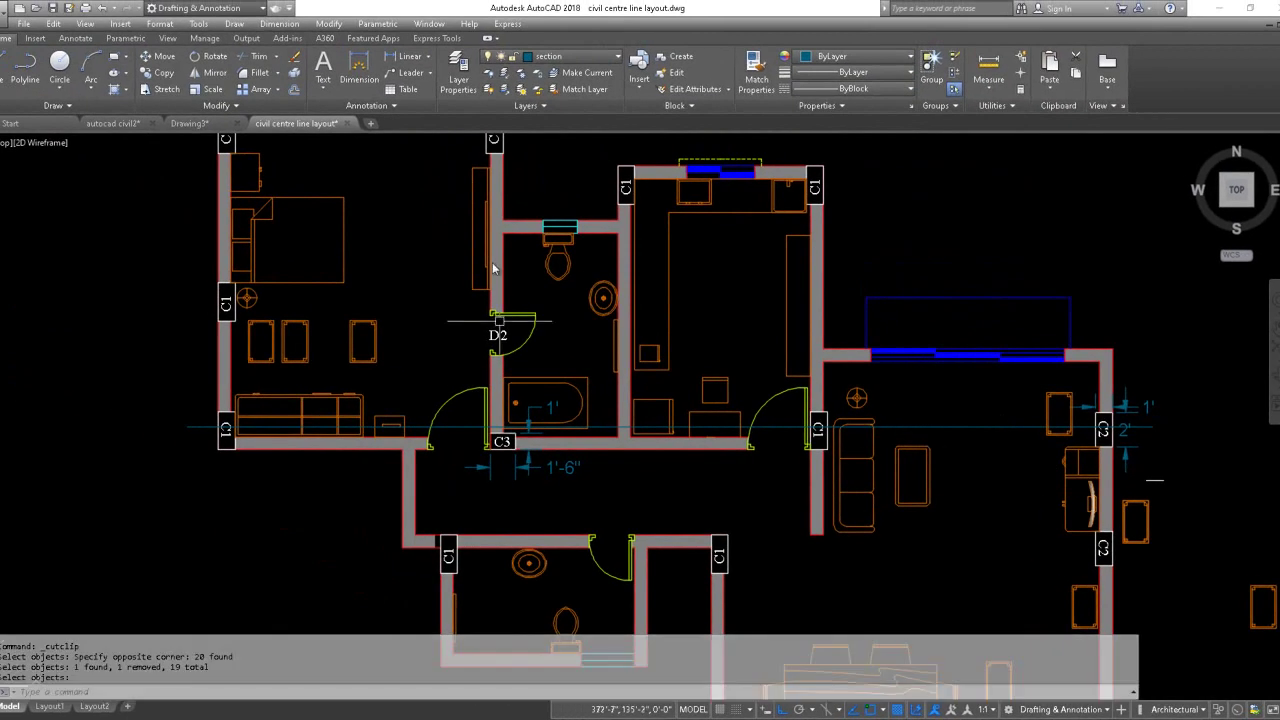
Step: Switch to the autocad civil2 drawing and paste the two-seat sofa into the FURNITURE plan's living room, beside the right wall above the cabinet
click(113, 124)
scroll(529, 320, down, 2)
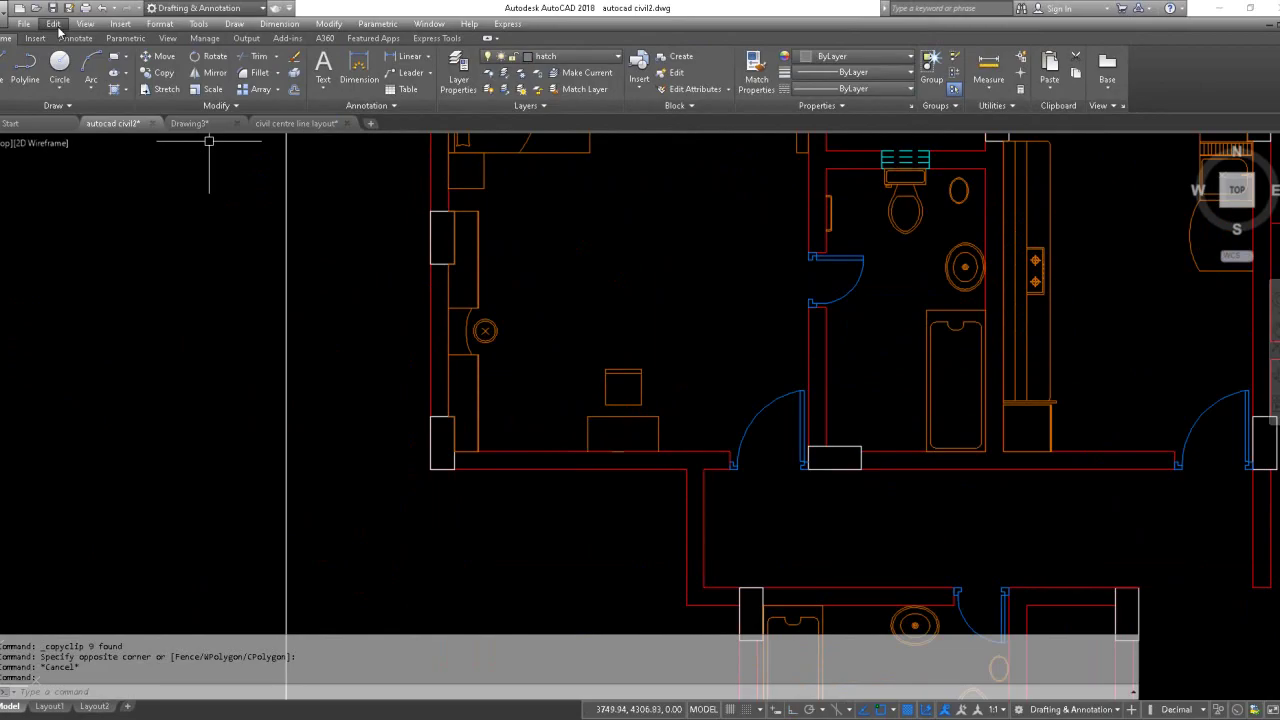
scroll(950, 515, down, 3)
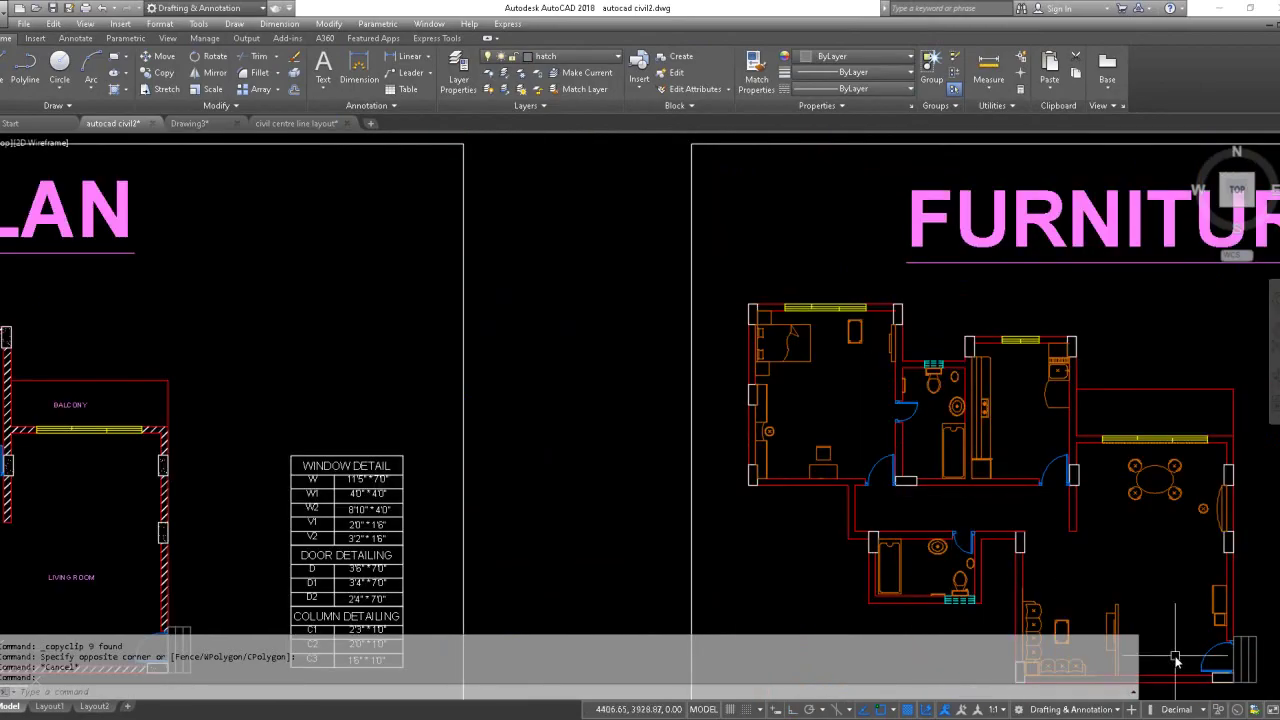
scroll(1184, 655, up, 2)
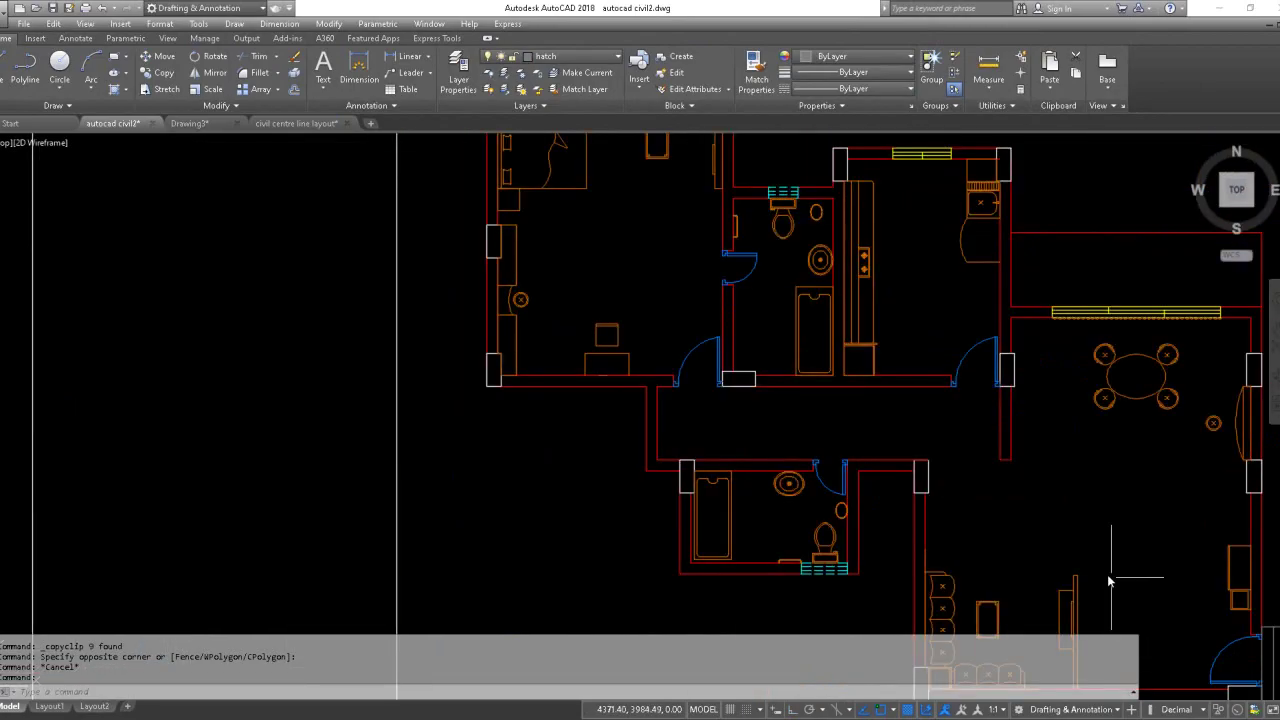
scroll(1062, 563, down, 4)
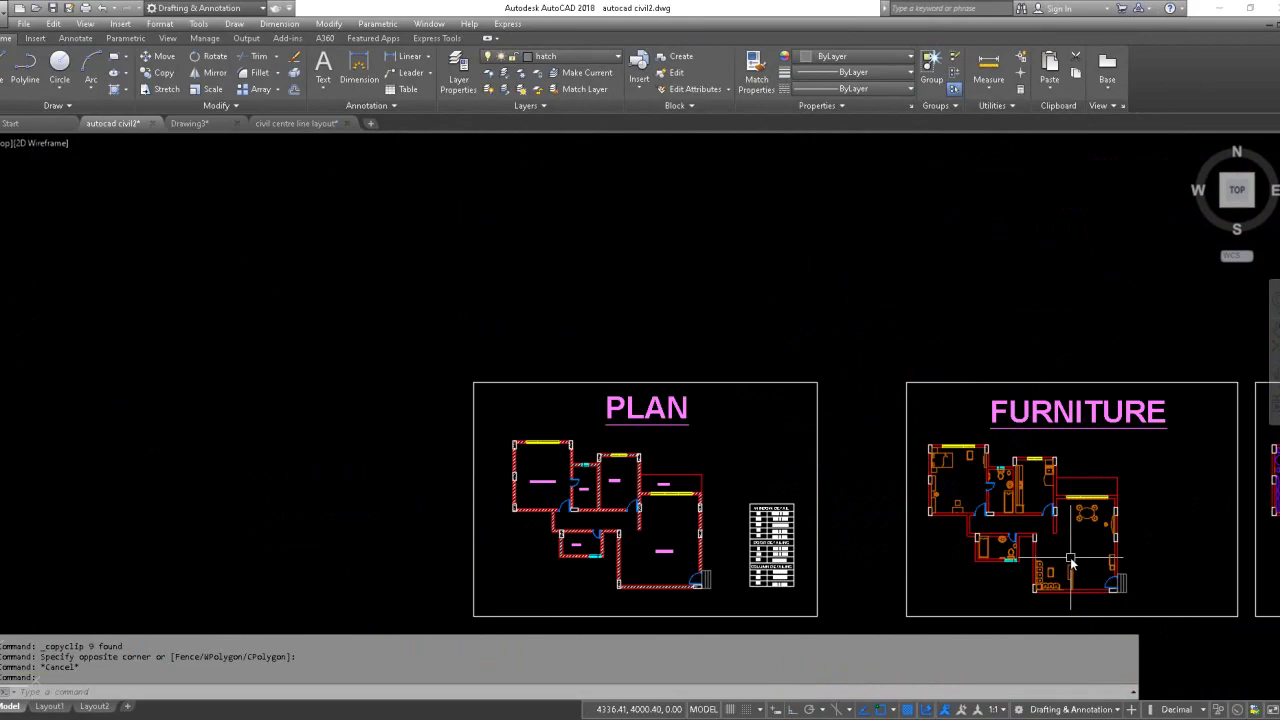
scroll(1068, 558, up, 6)
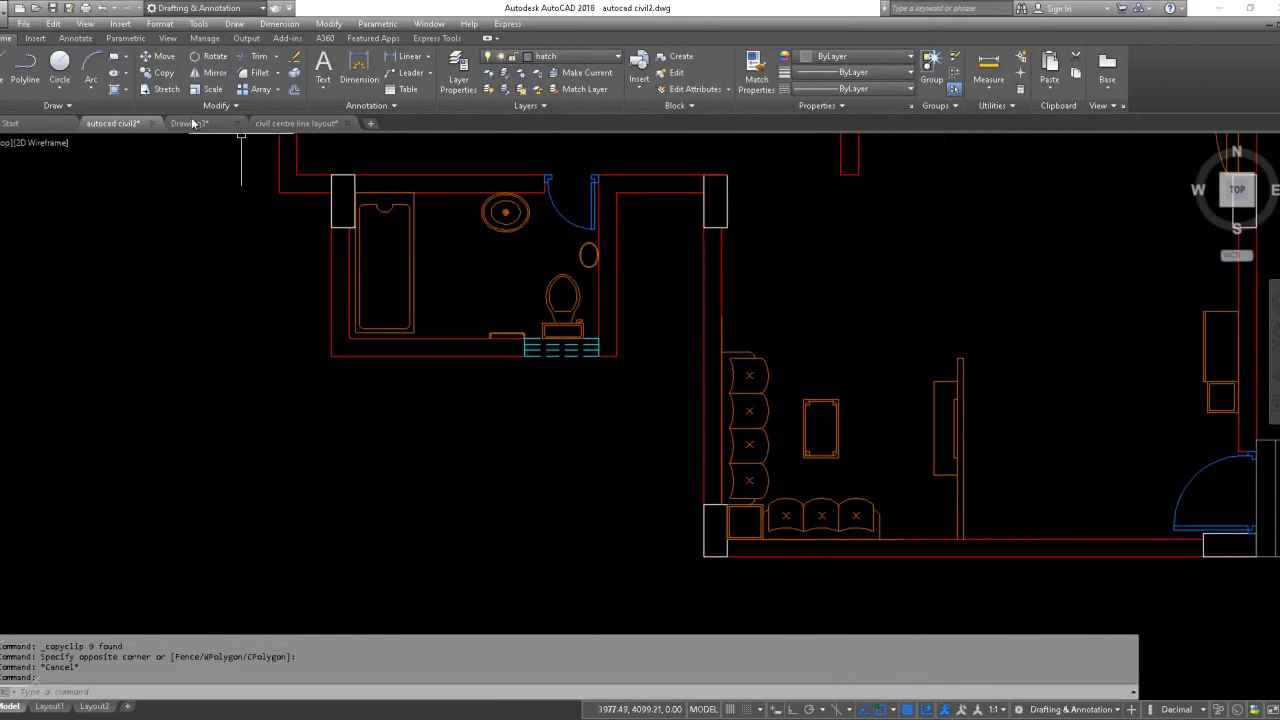
click(54, 23)
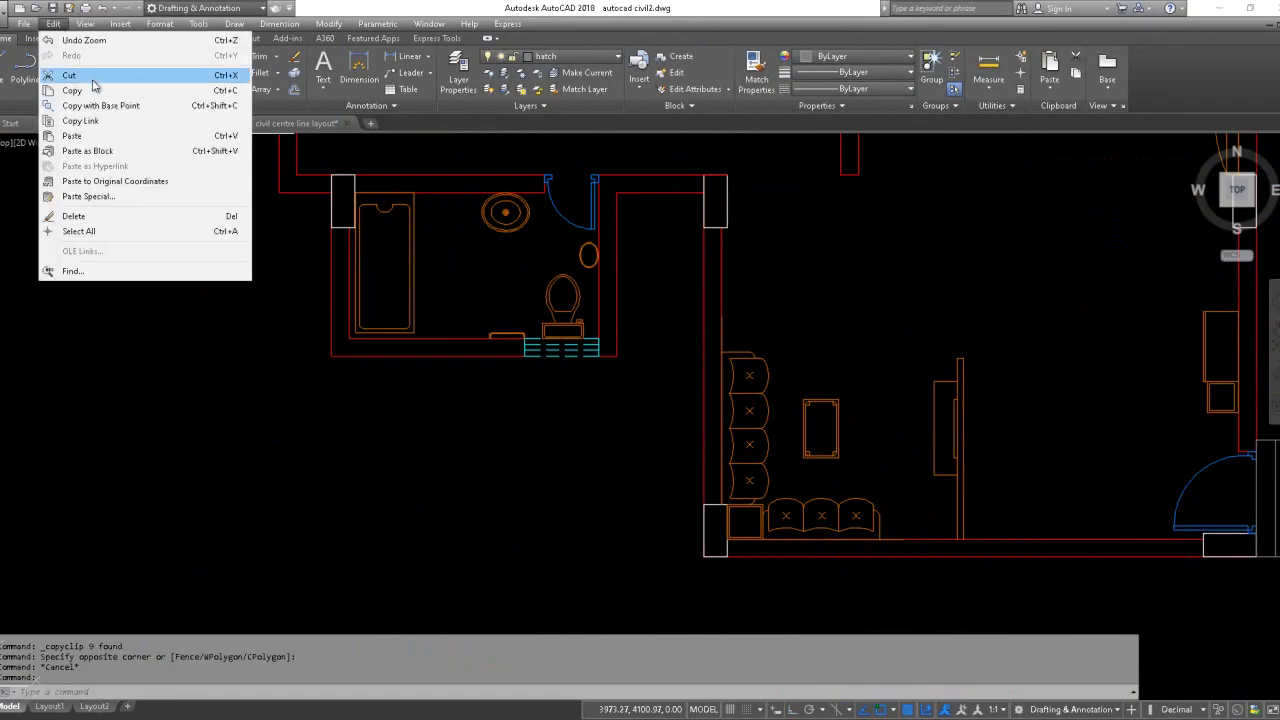
click(112, 136)
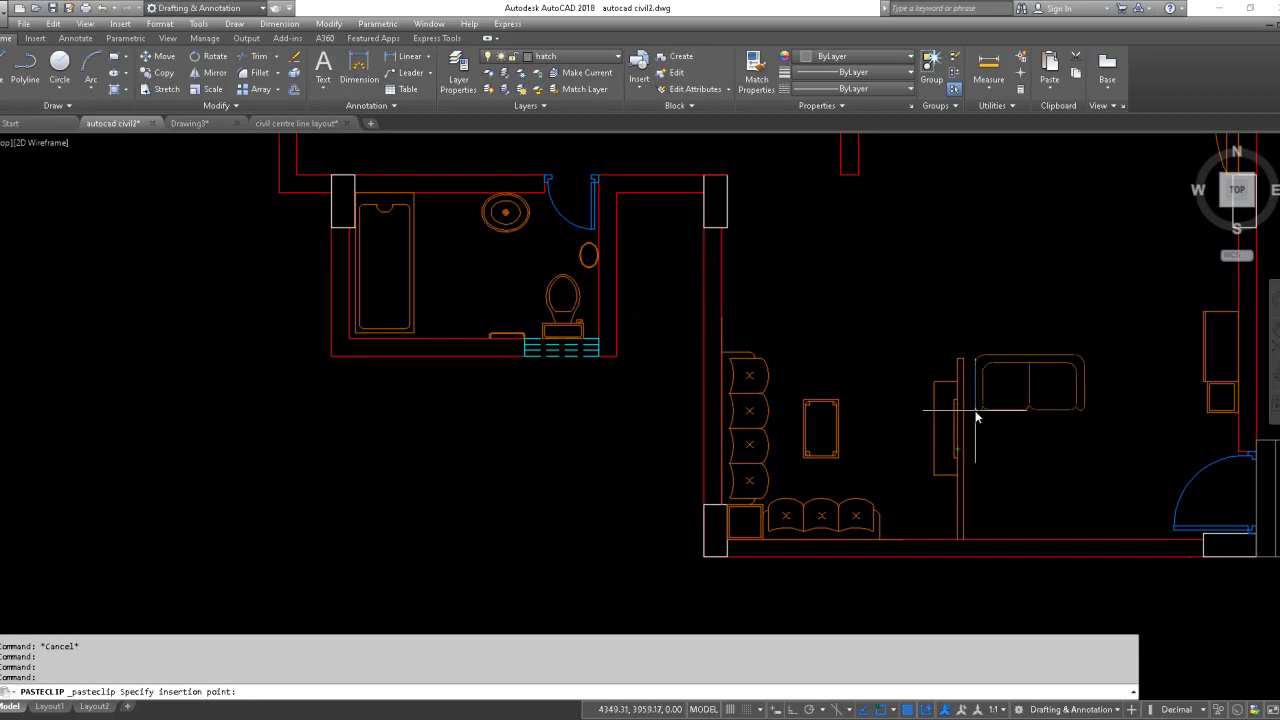
scroll(974, 420, down, 2)
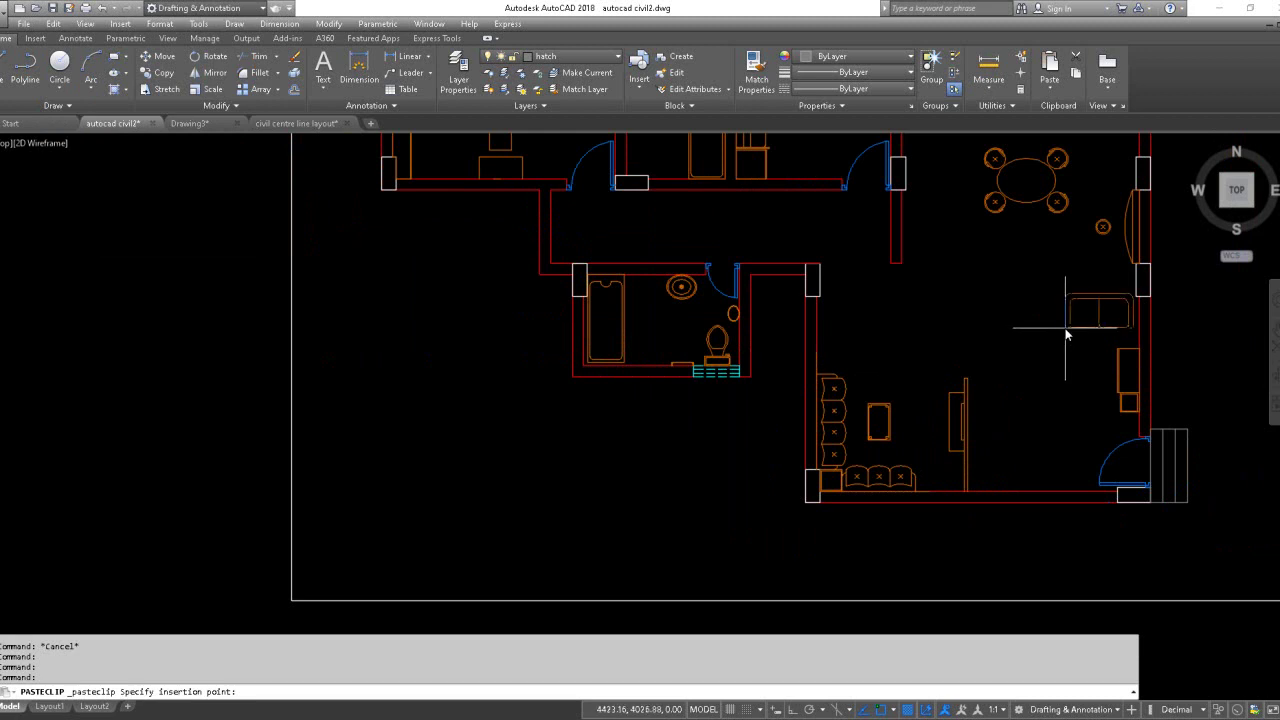
click(1066, 335)
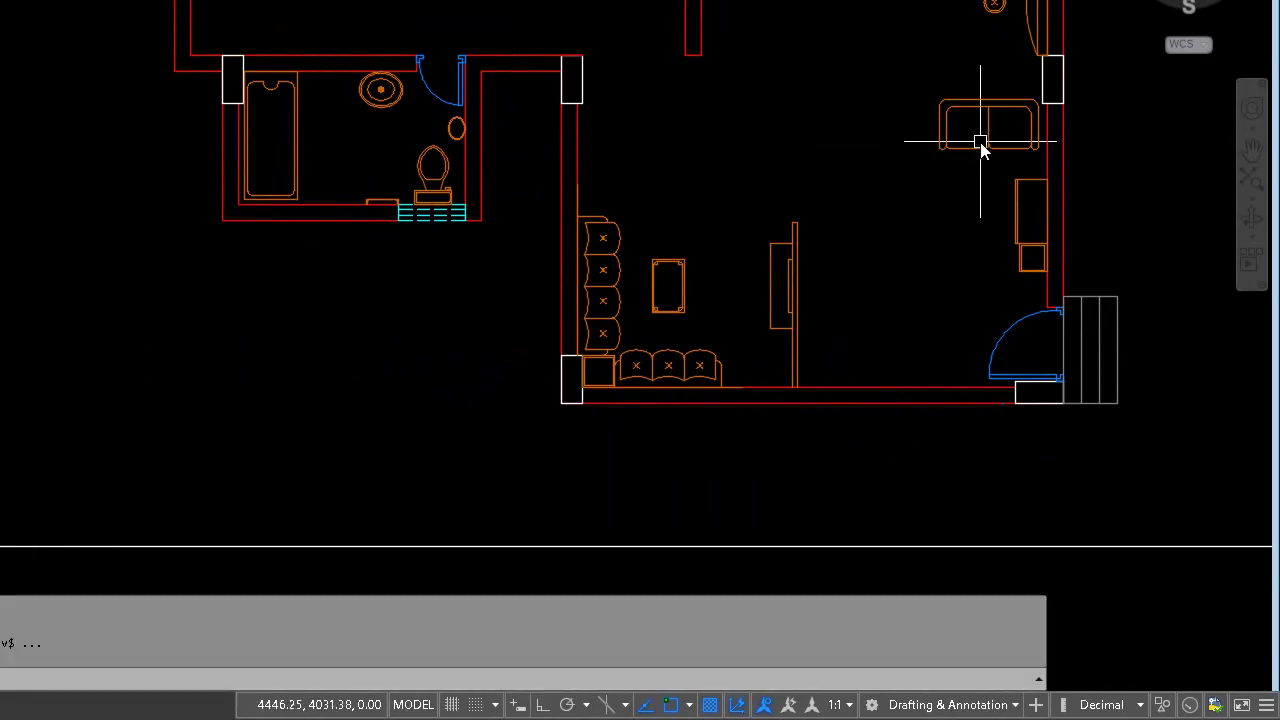
click(106, 34)
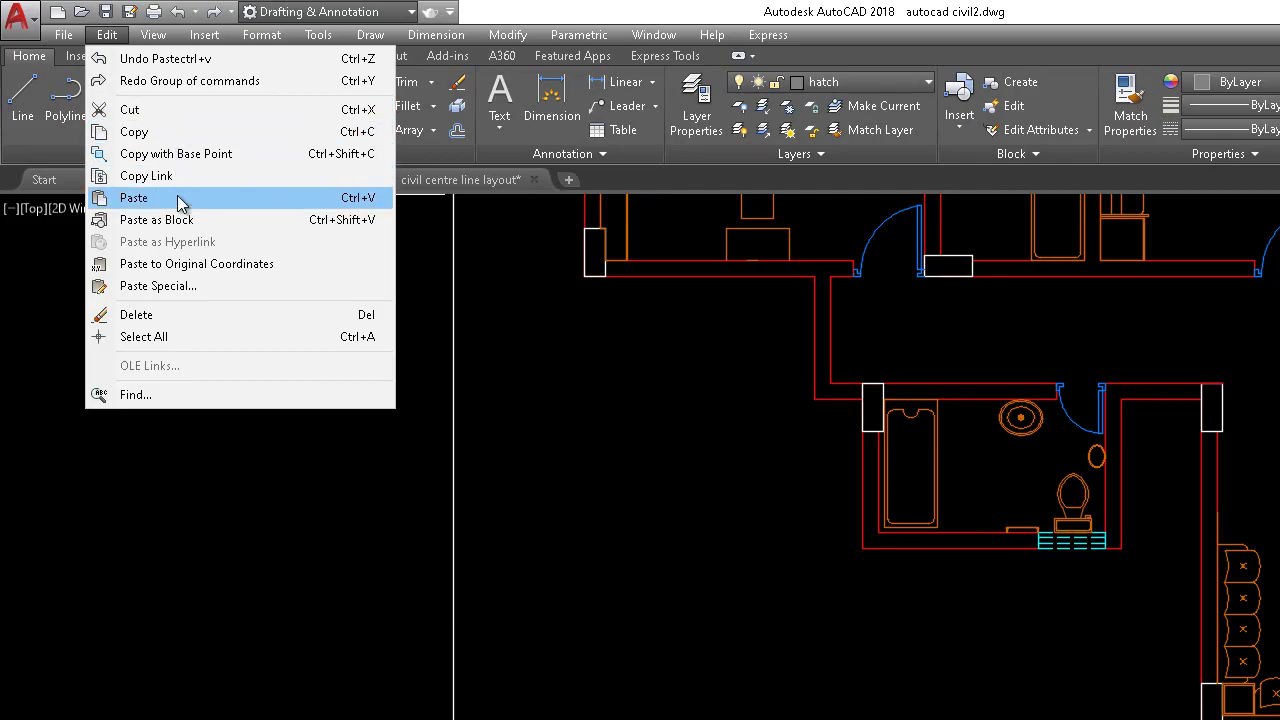
click(611, 317)
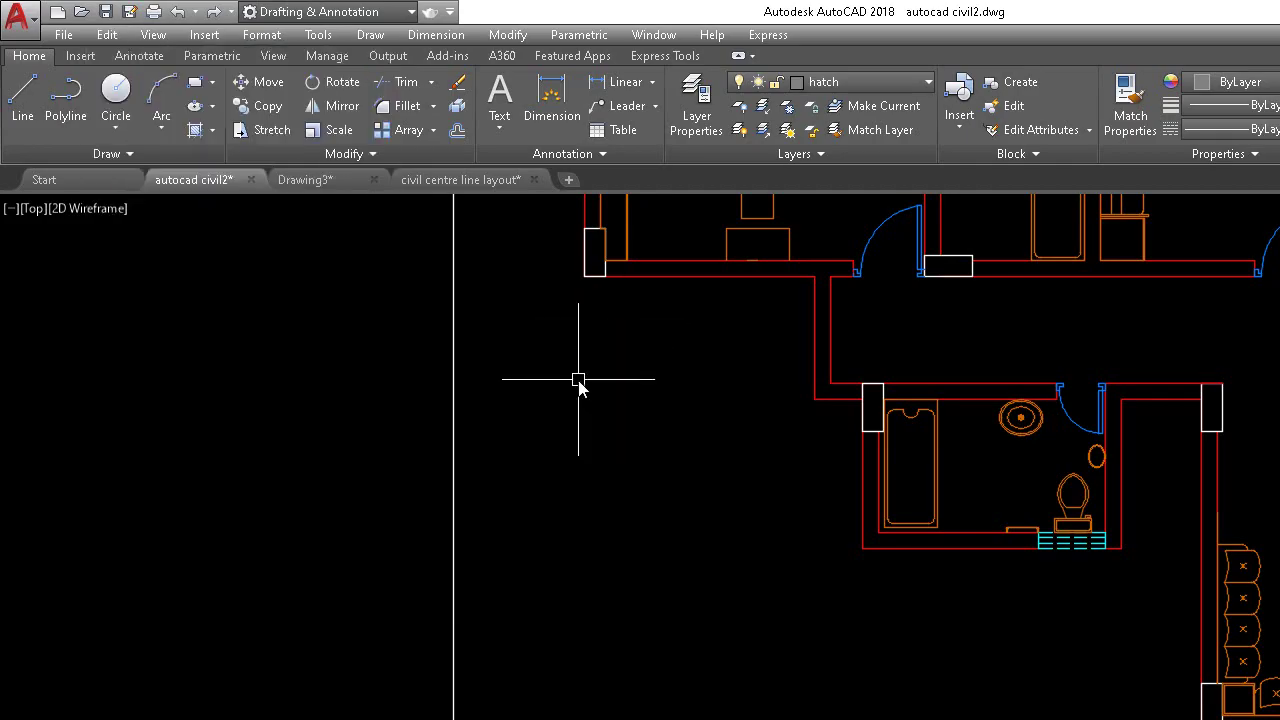